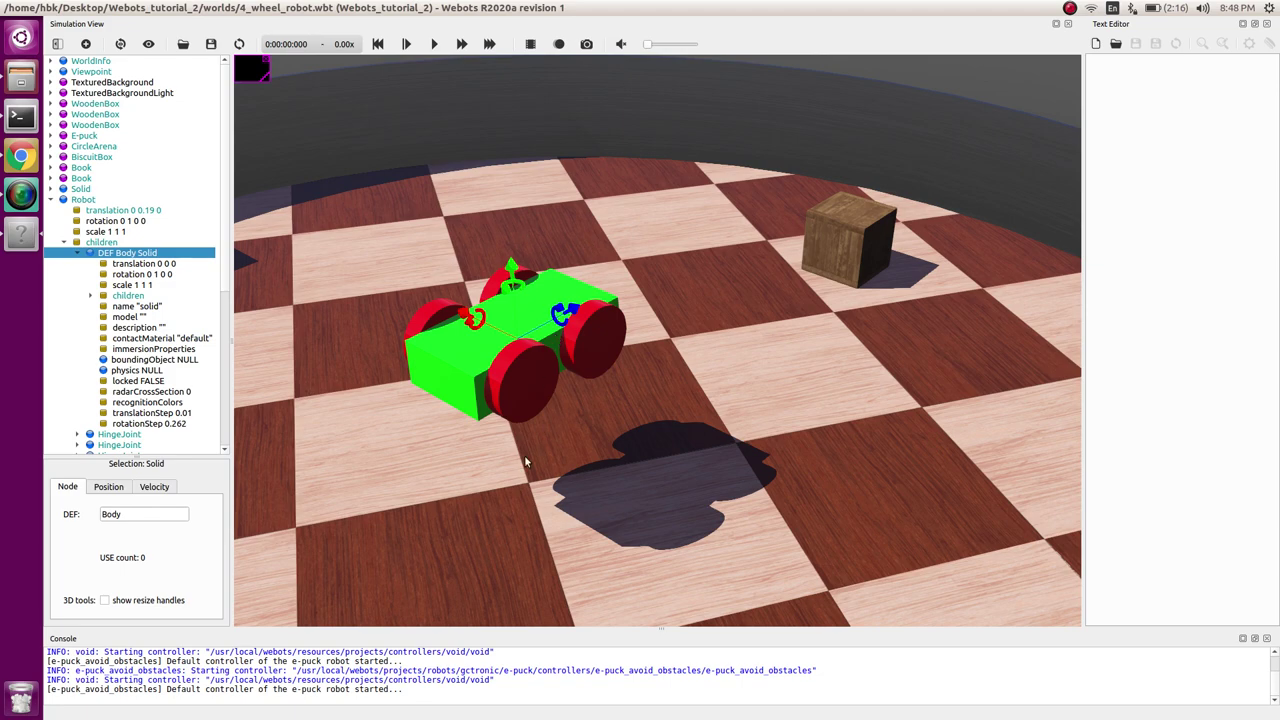
Inspect the finished four-wheeled robot, then delete its Robot node from the world
drag(558, 462, 635, 377)
mouse_move(613, 309)
mouse_down()
mouse_move(616, 476)
mouse_move(591, 306)
mouse_up()
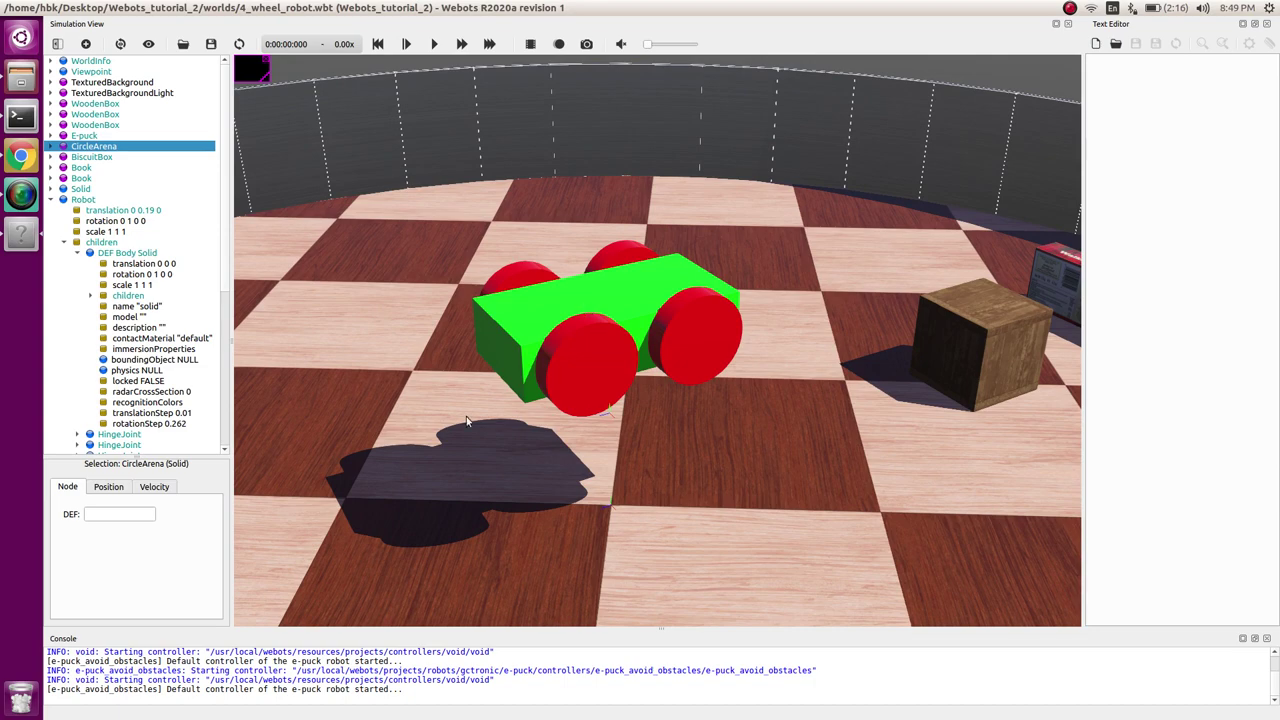
click(51, 199)
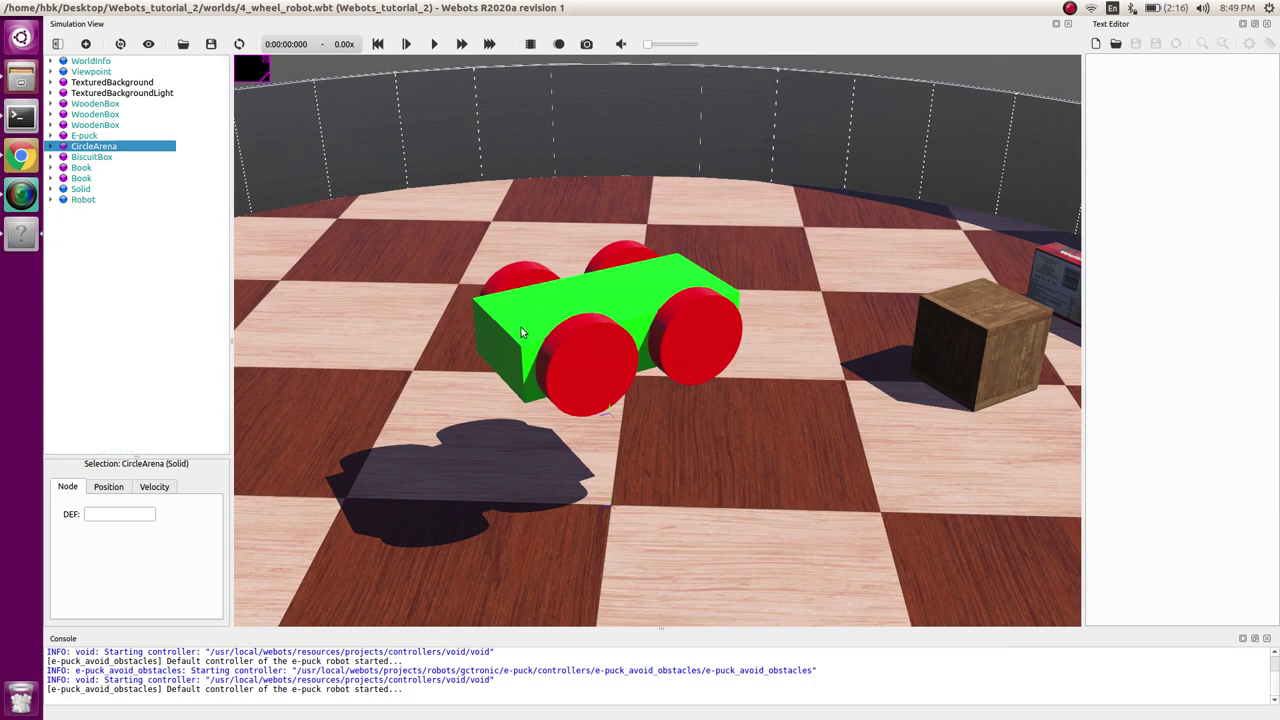
drag(585, 395, 328, 263)
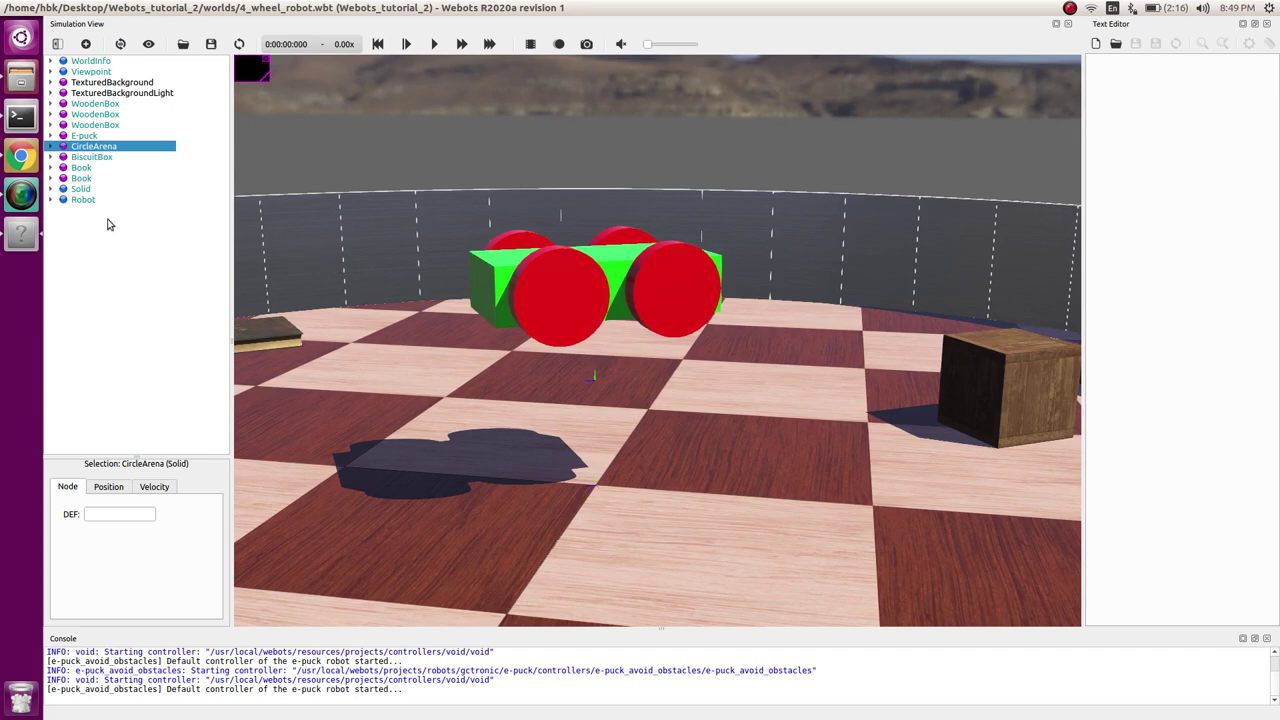
click(81, 200)
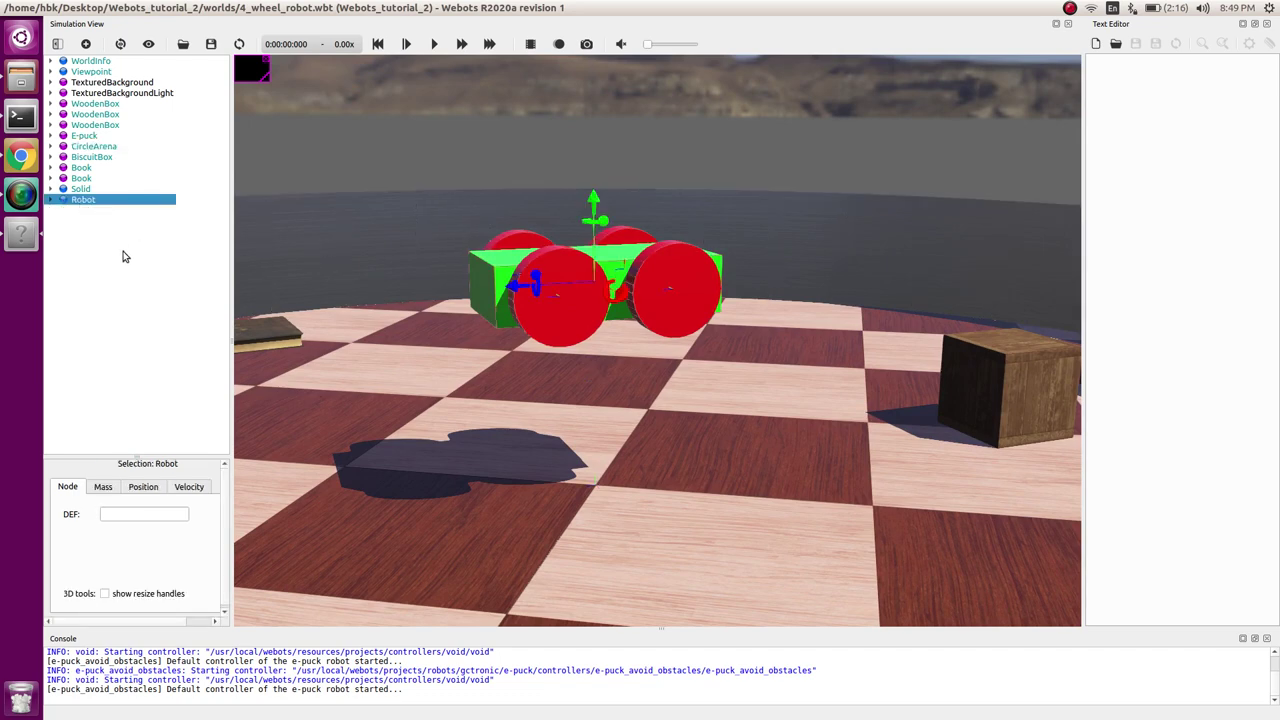
key(Delete)
Add a new empty Robot base node to the scene tree and open its children field
drag(760, 485, 420, 271)
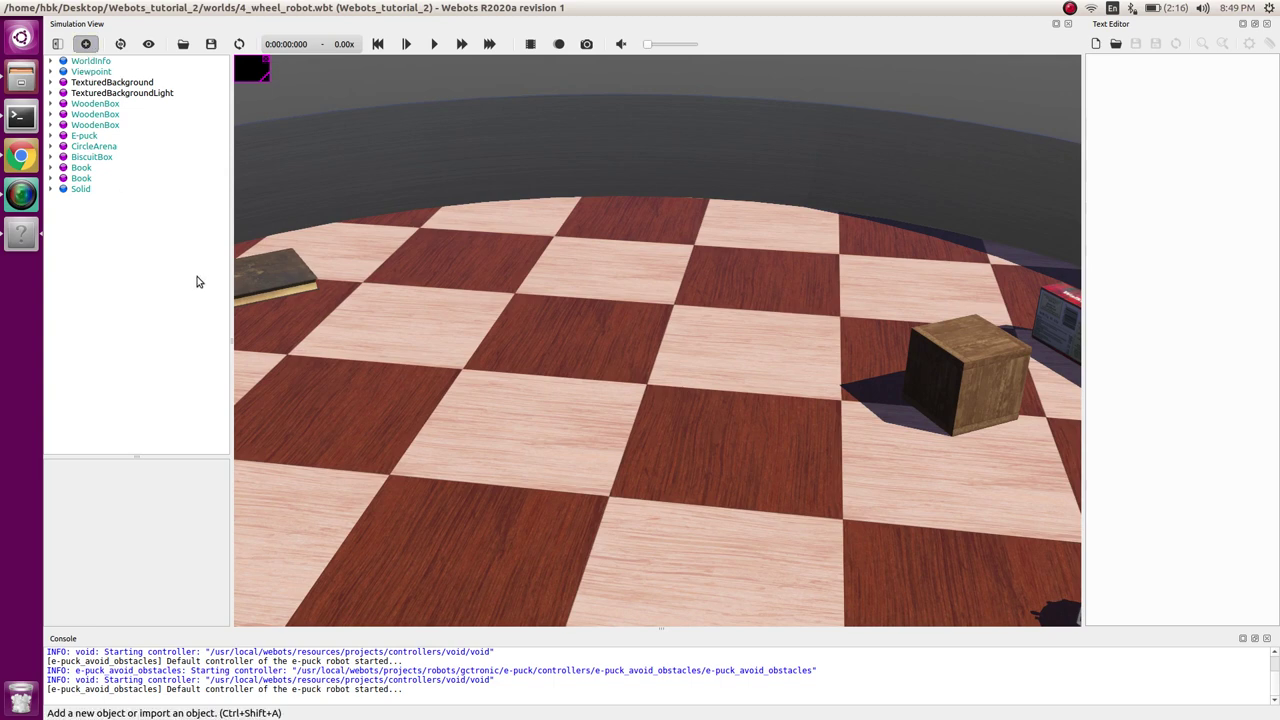
click(403, 206)
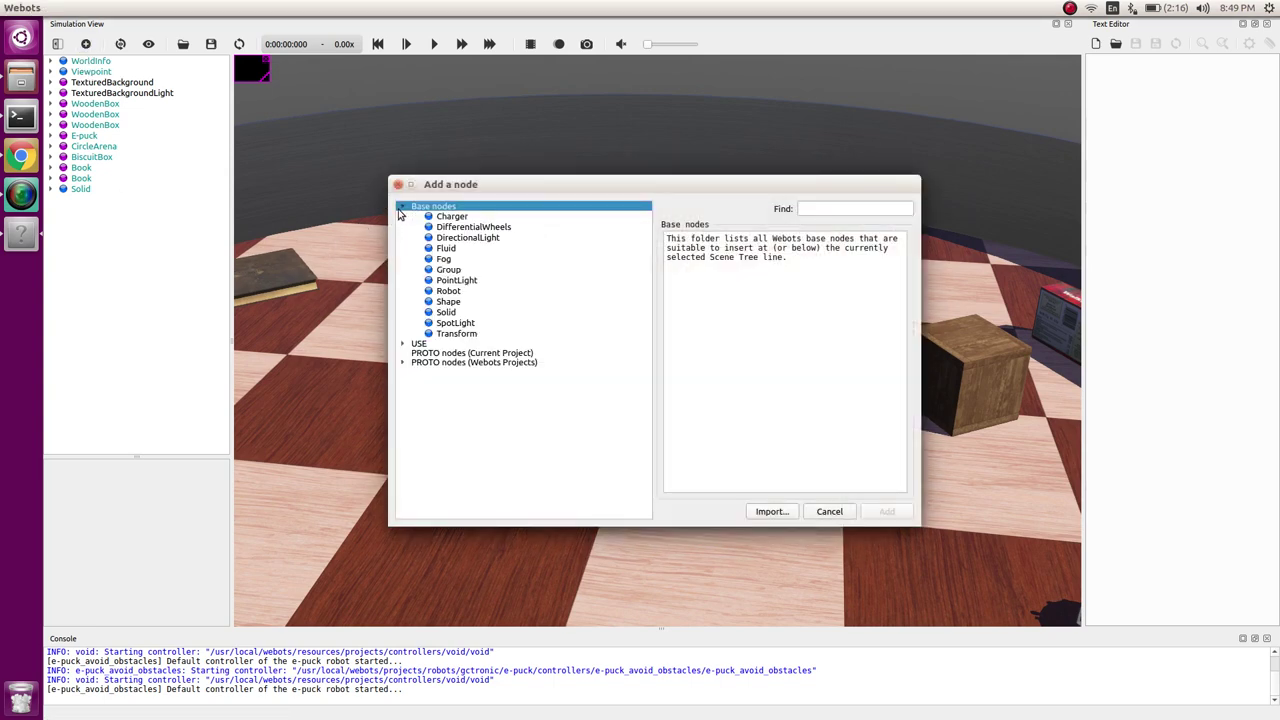
click(445, 291)
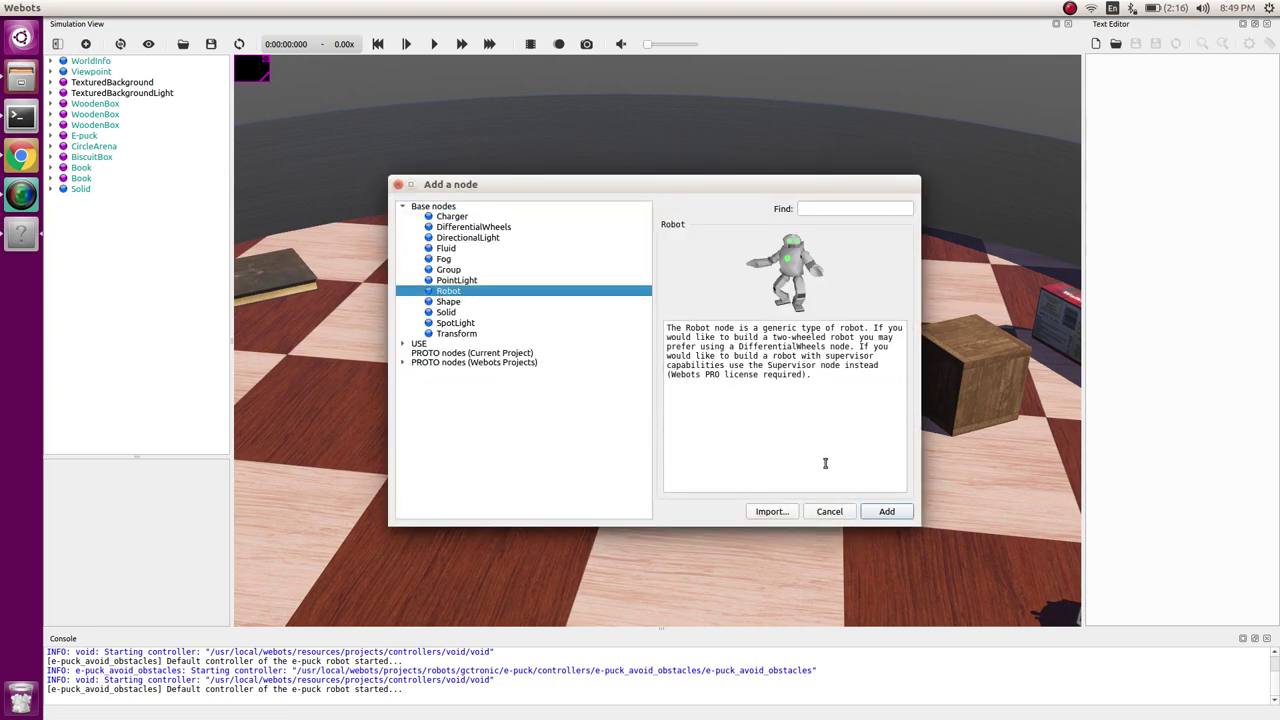
click(880, 514)
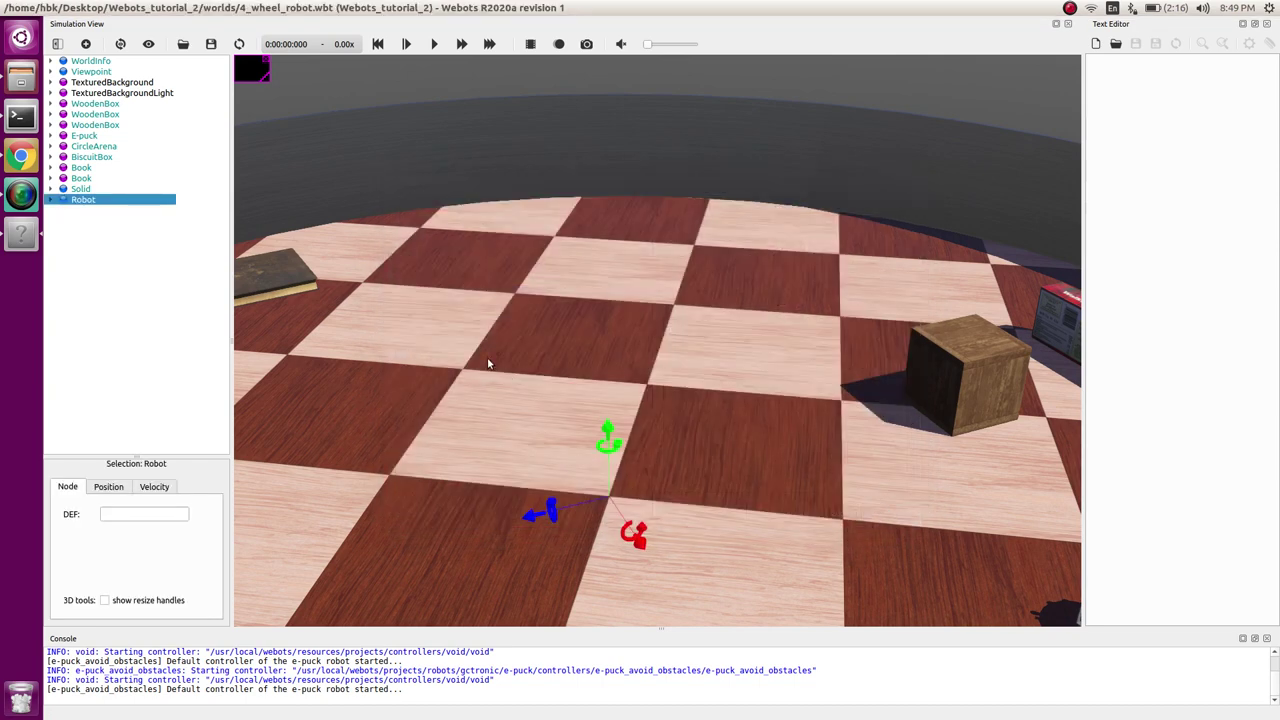
click(51, 201)
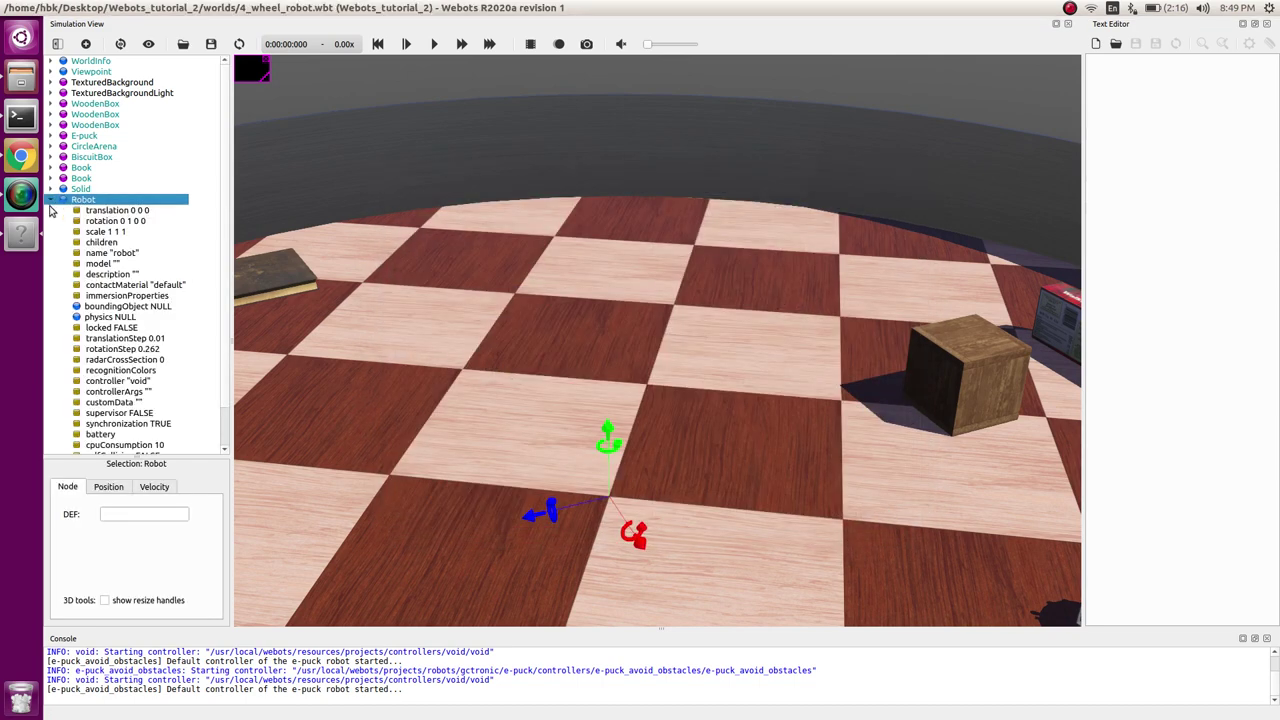
click(101, 244)
Add a Shape base node to the new Robot's children and expand its fields
double_click(101, 247)
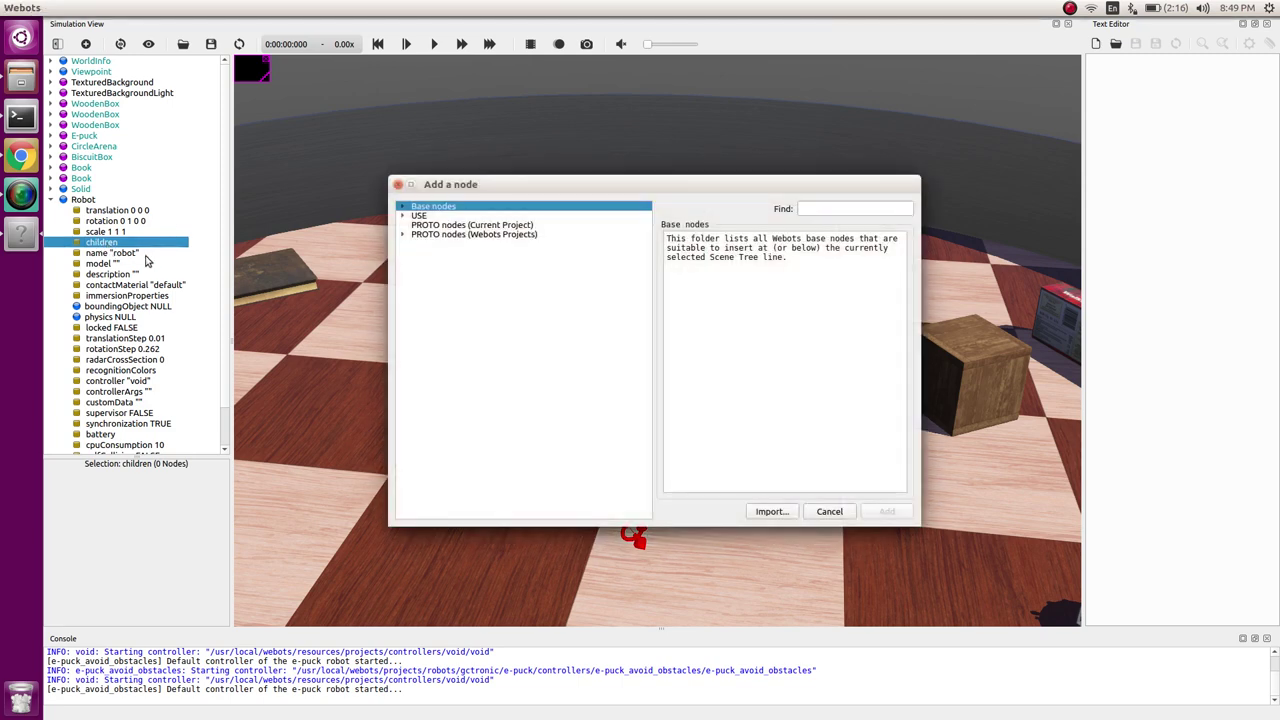
click(401, 207)
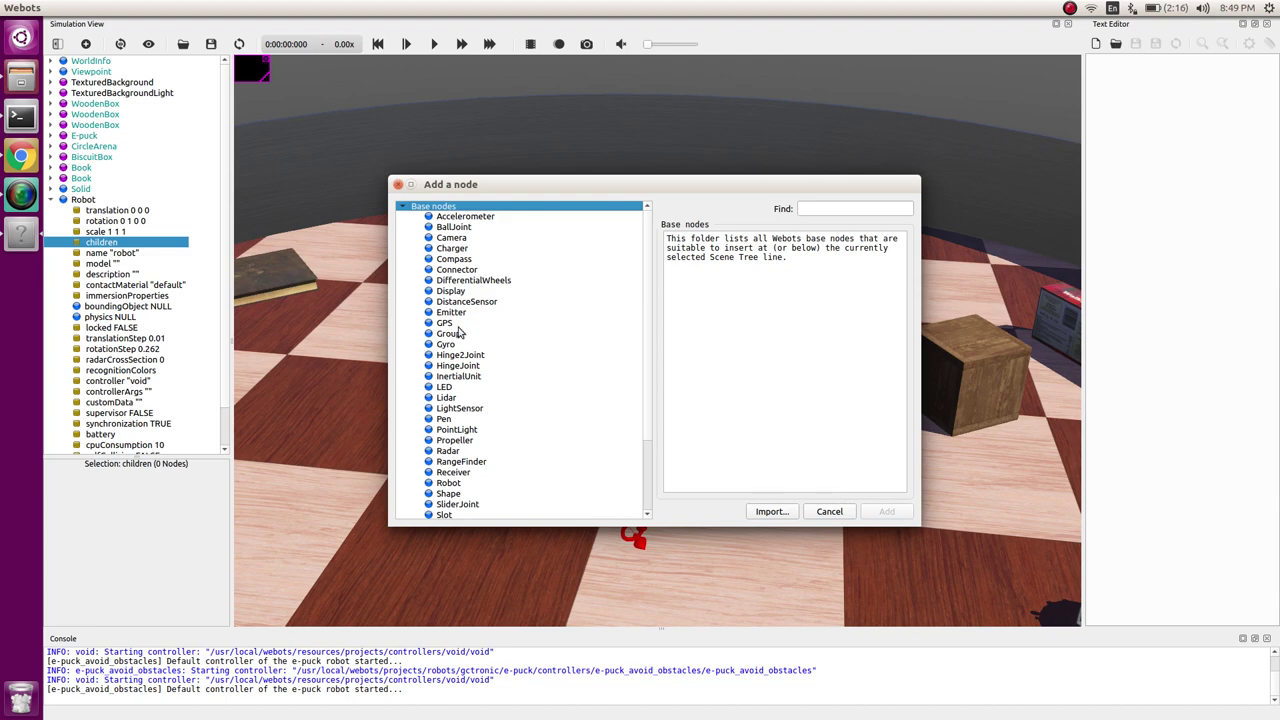
click(460, 494)
click(886, 512)
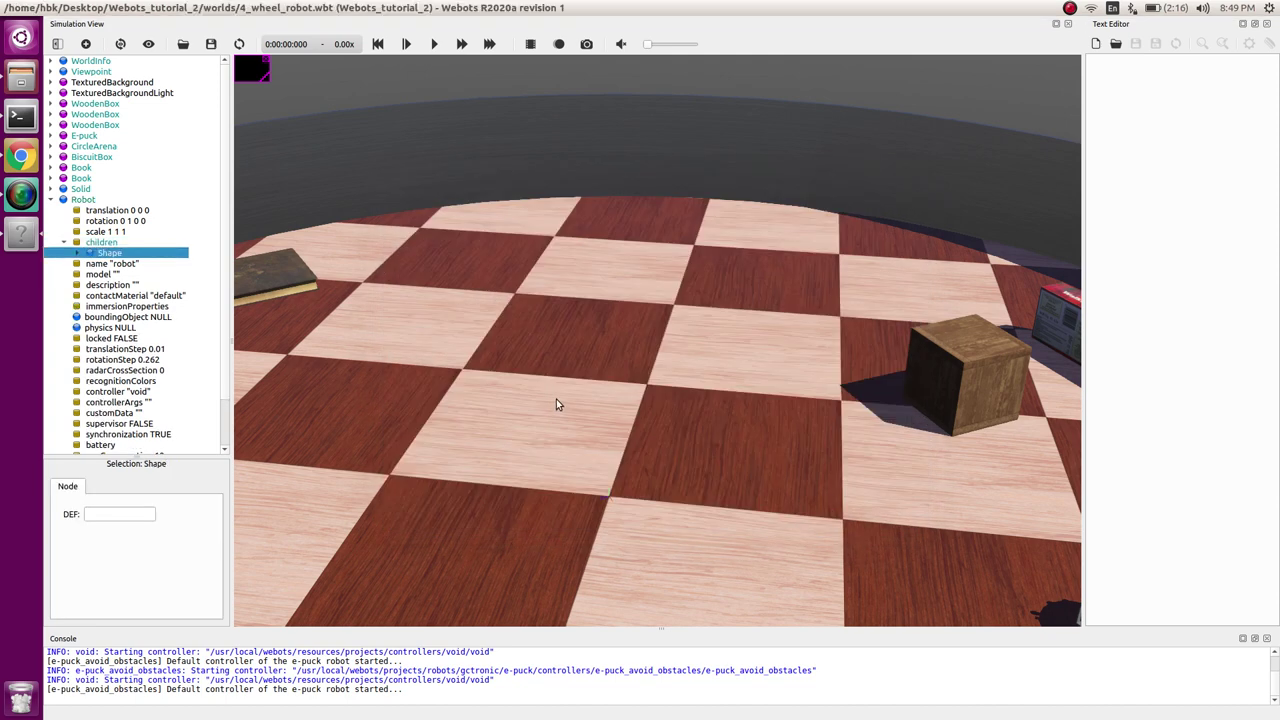
click(86, 254)
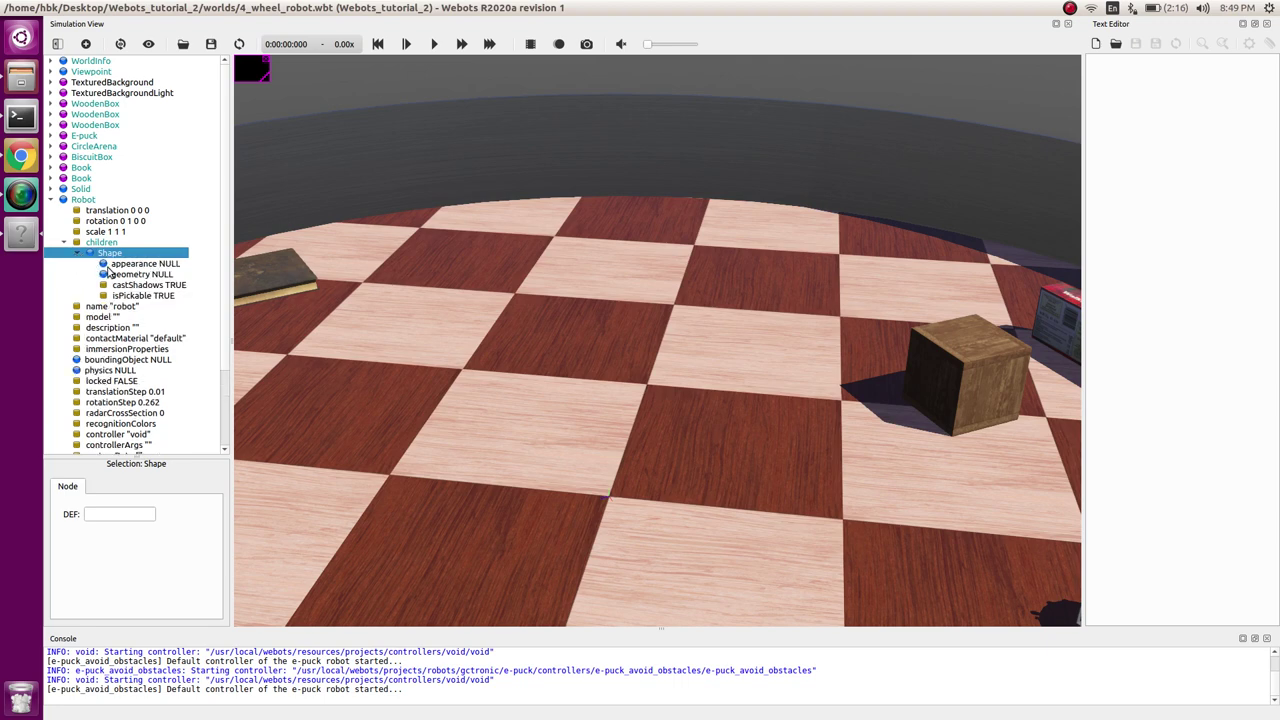
Add a PBRAppearance node to the Shape's appearance field
click(122, 266)
key(ctrl+shift+a)
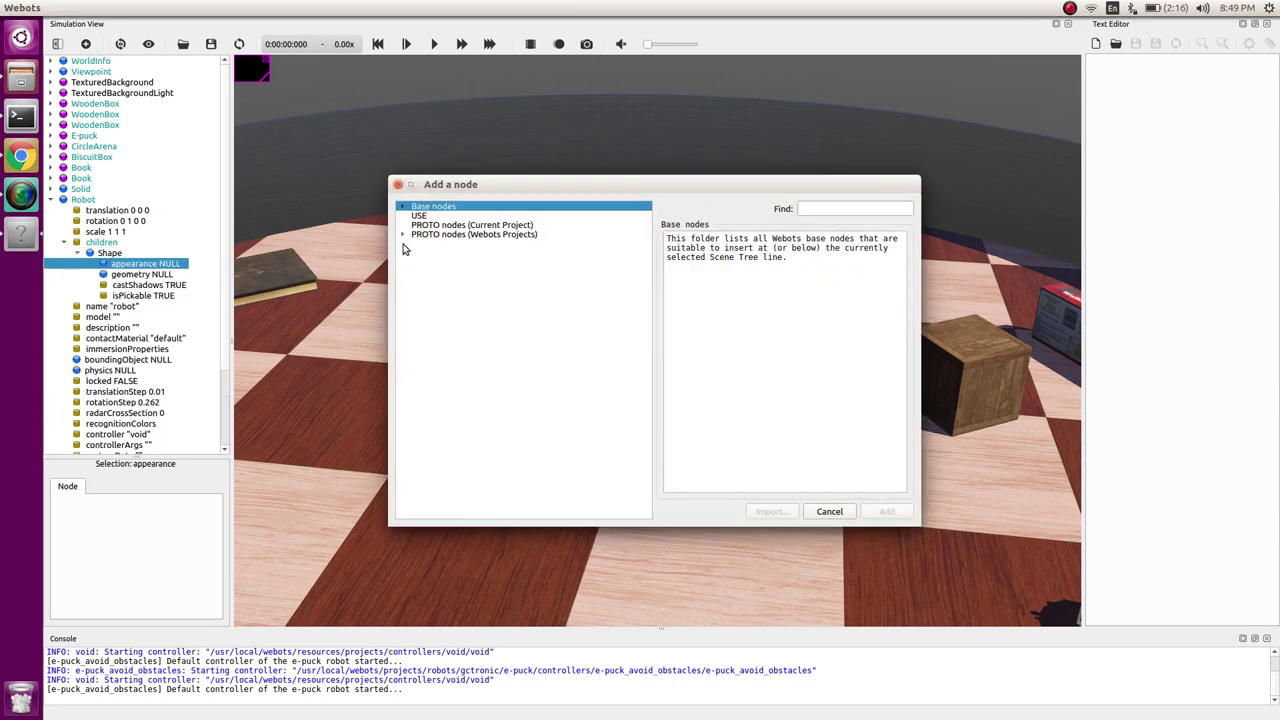
click(403, 207)
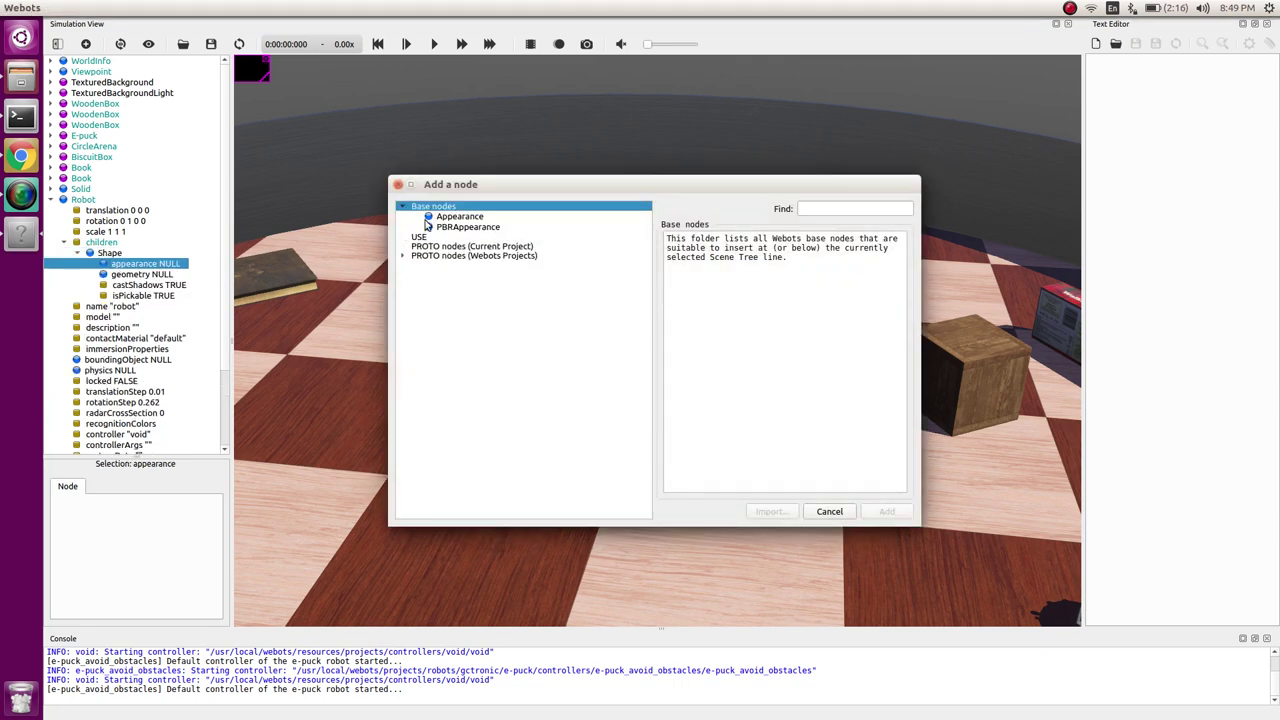
click(450, 225)
click(882, 512)
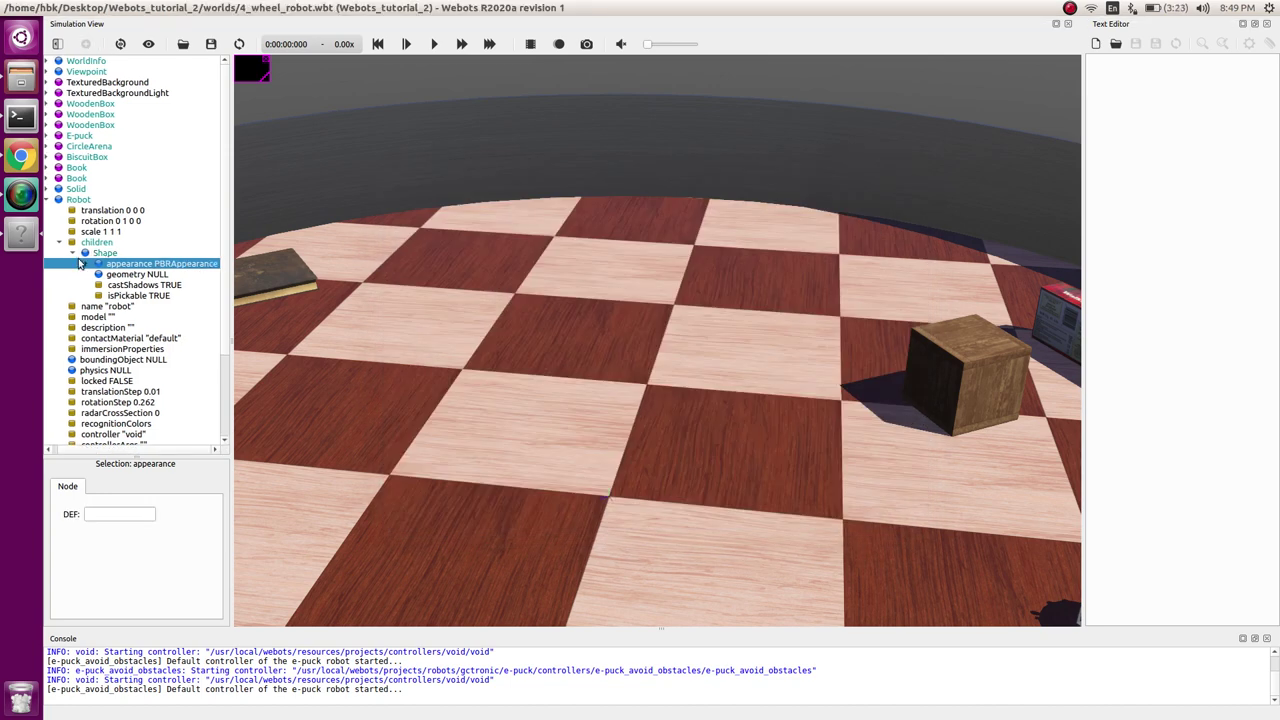
click(86, 264)
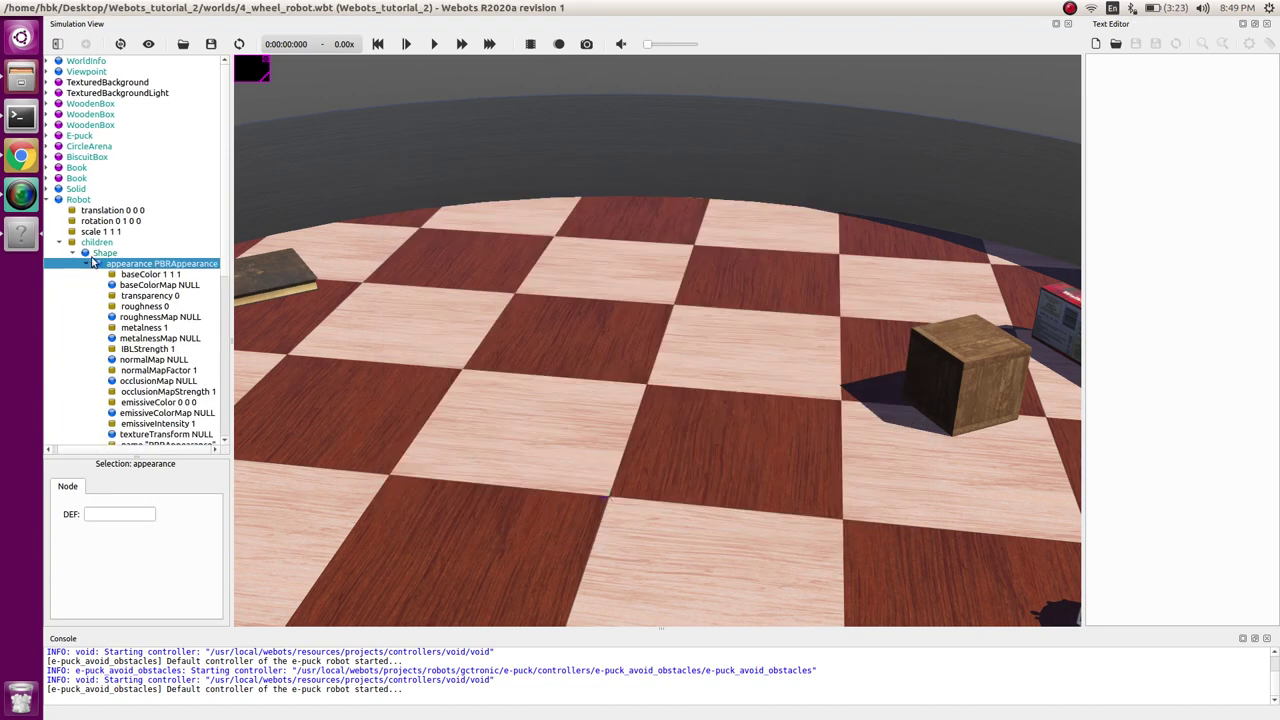
Make the PBRAppearance green with baseColor 0 1 0 and metalness 0
click(140, 274)
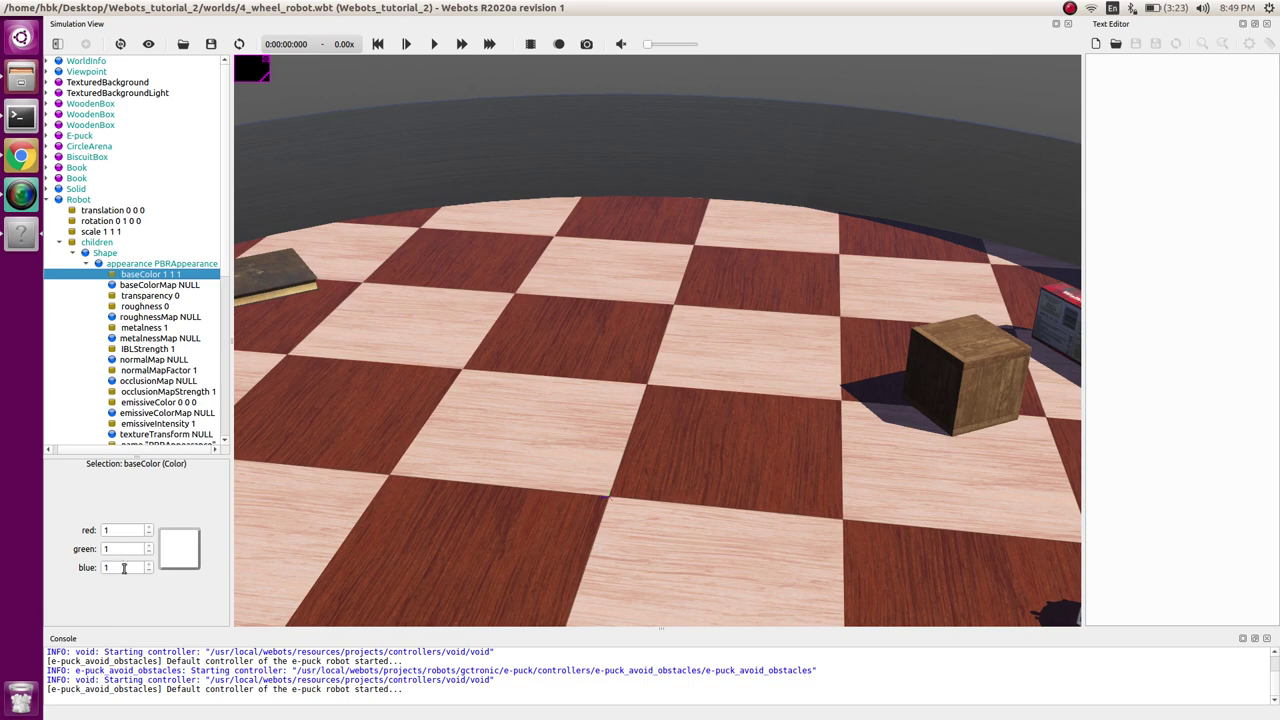
double_click(122, 530)
text(0)
double_click(120, 567)
text(0)
key(Return)
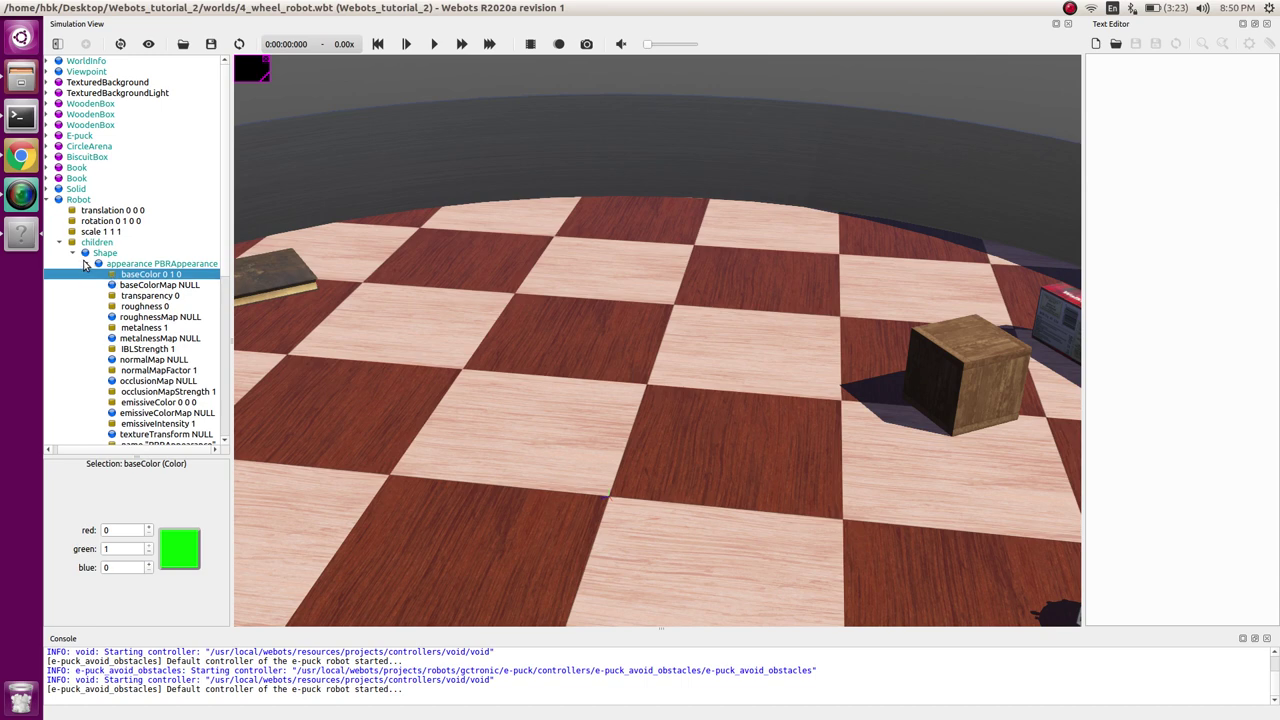
click(147, 328)
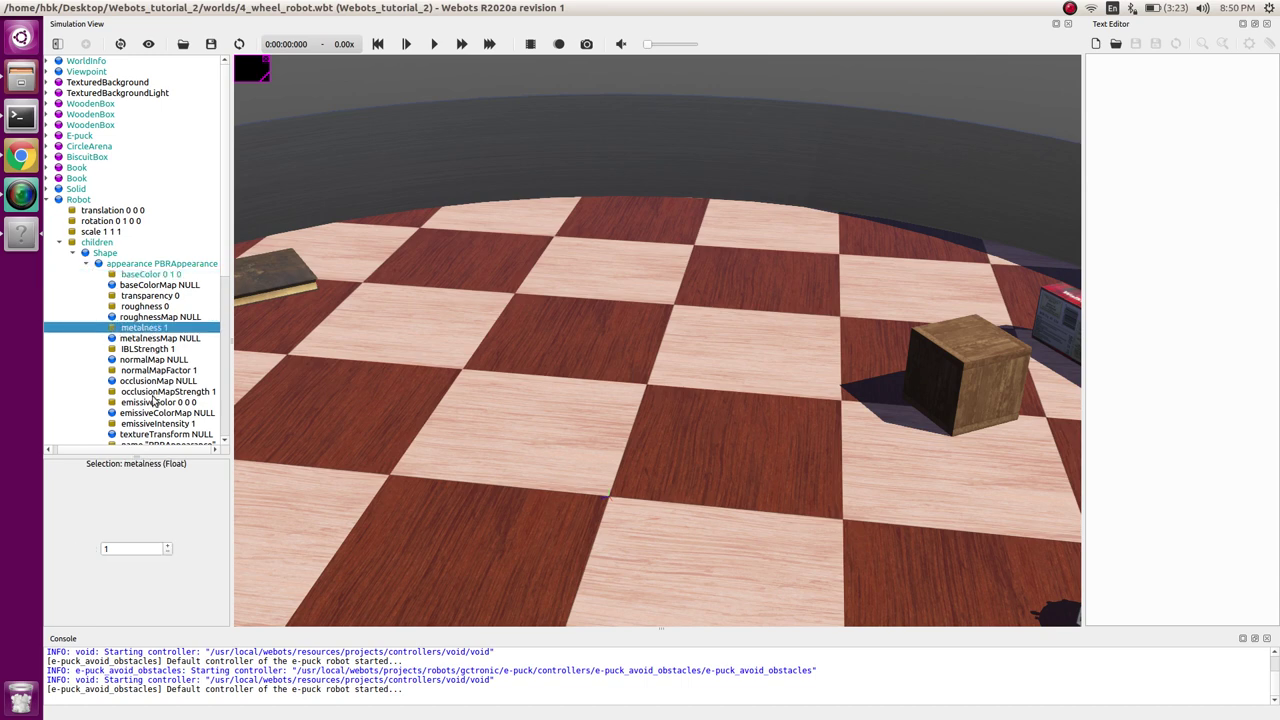
double_click(131, 546)
text(0)
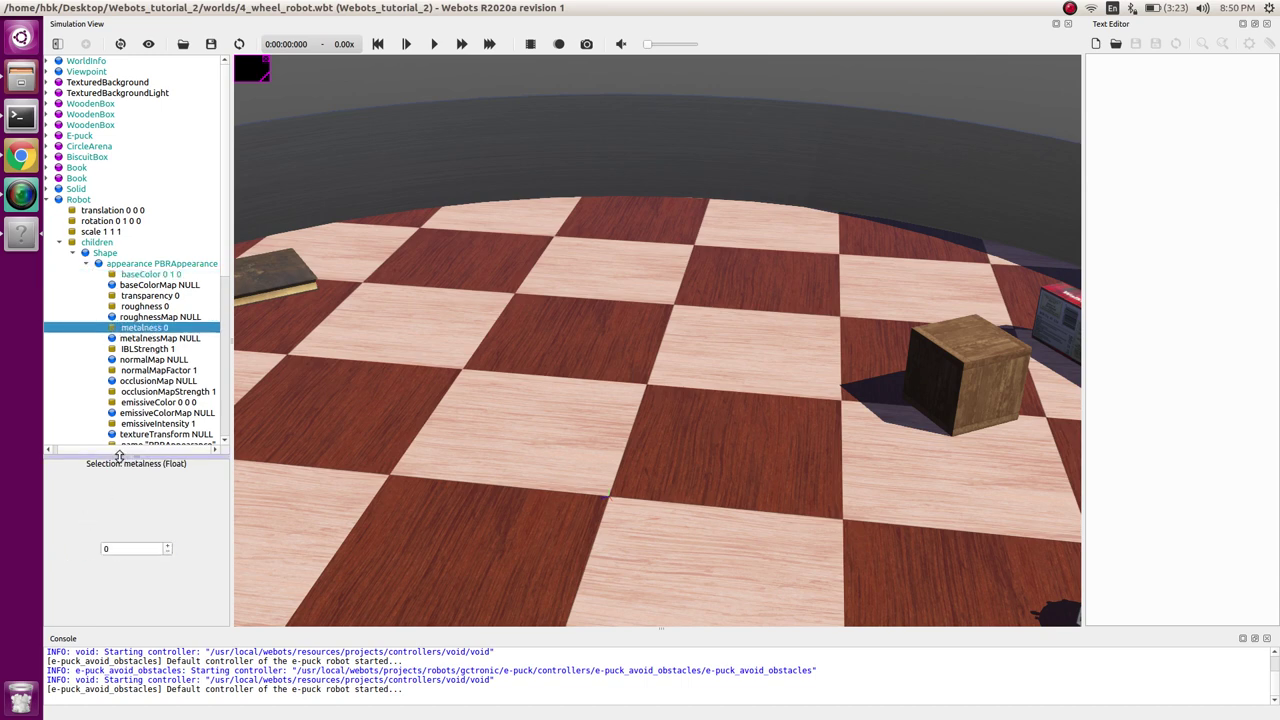
click(86, 264)
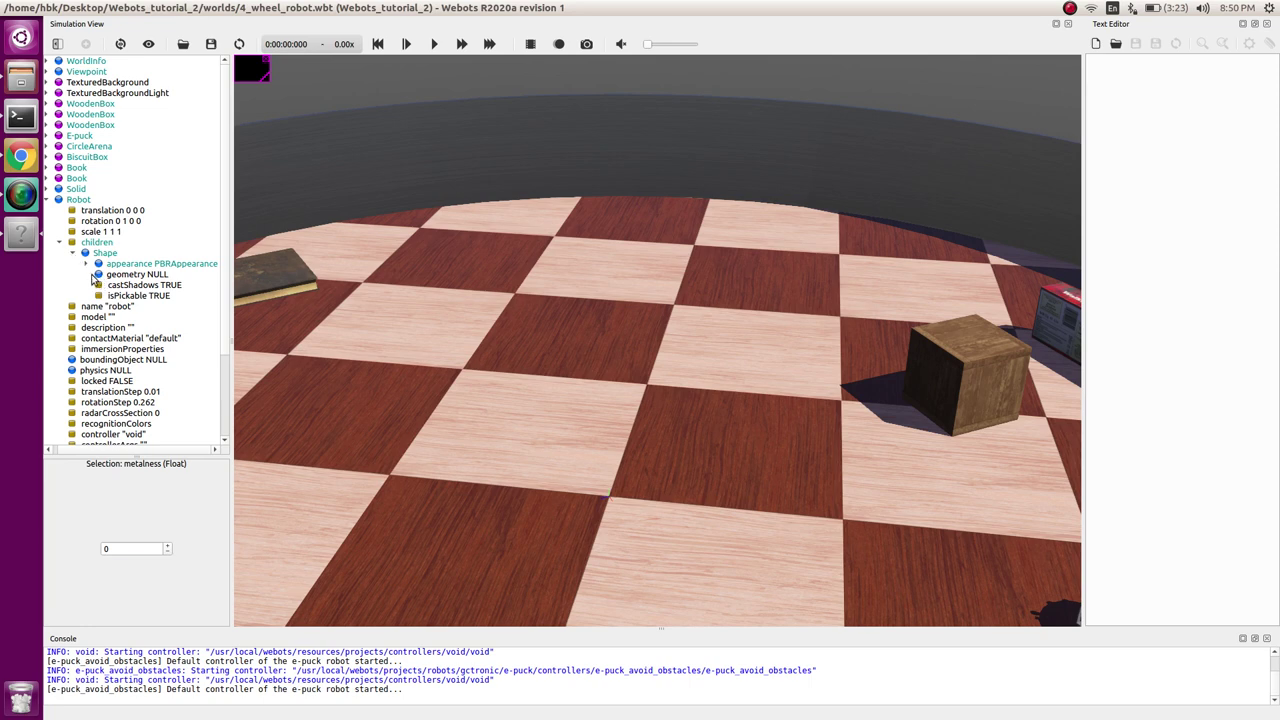
click(95, 279)
Add a Box as the Shape's geometry
double_click(146, 274)
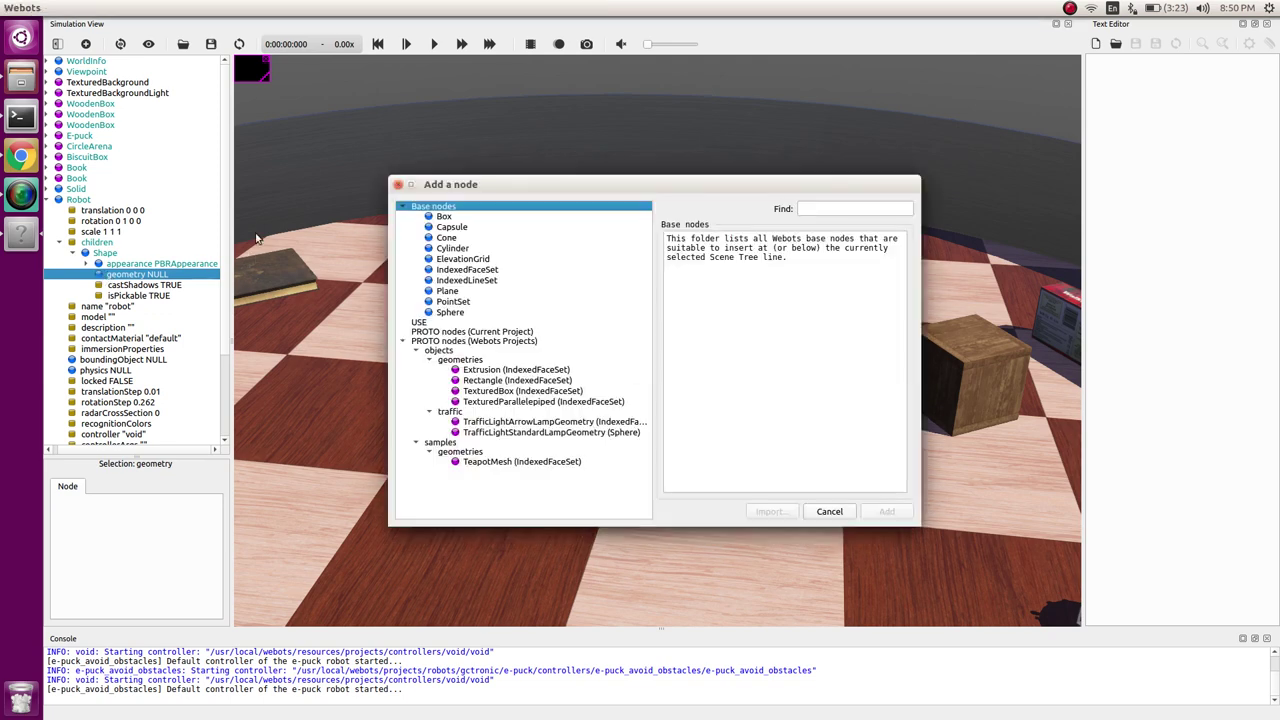
click(443, 216)
click(886, 511)
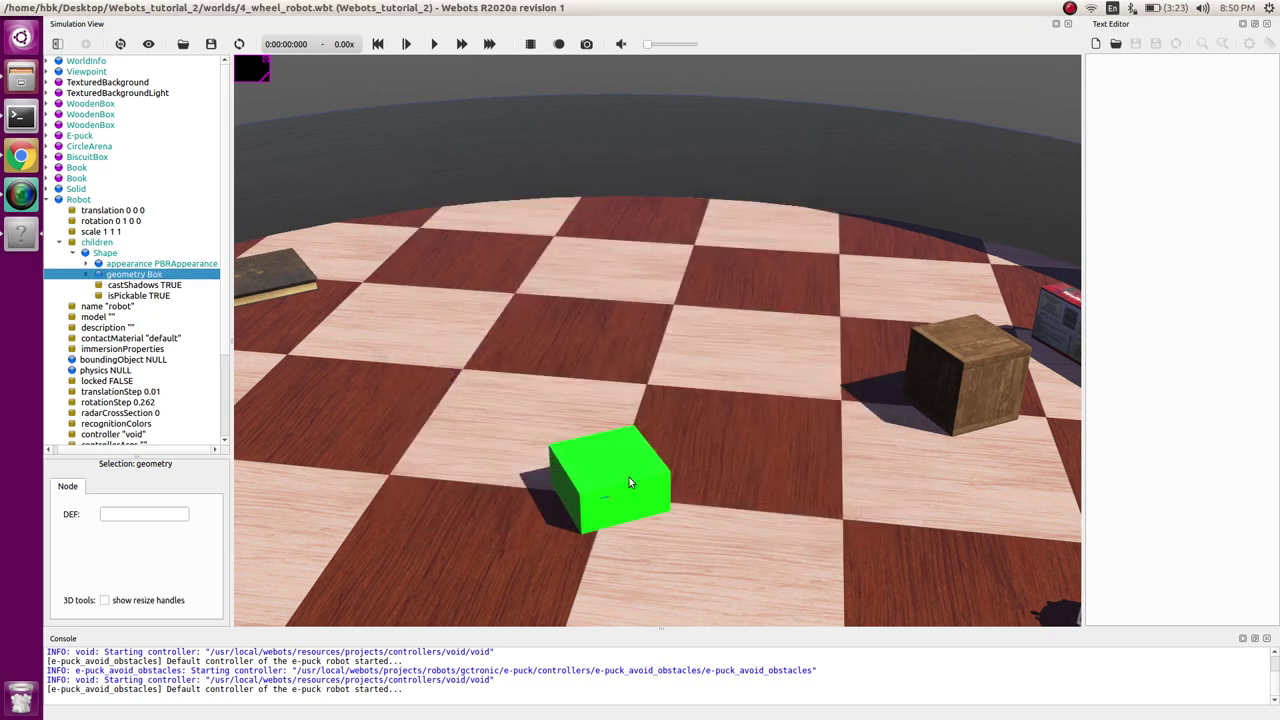
click(86, 274)
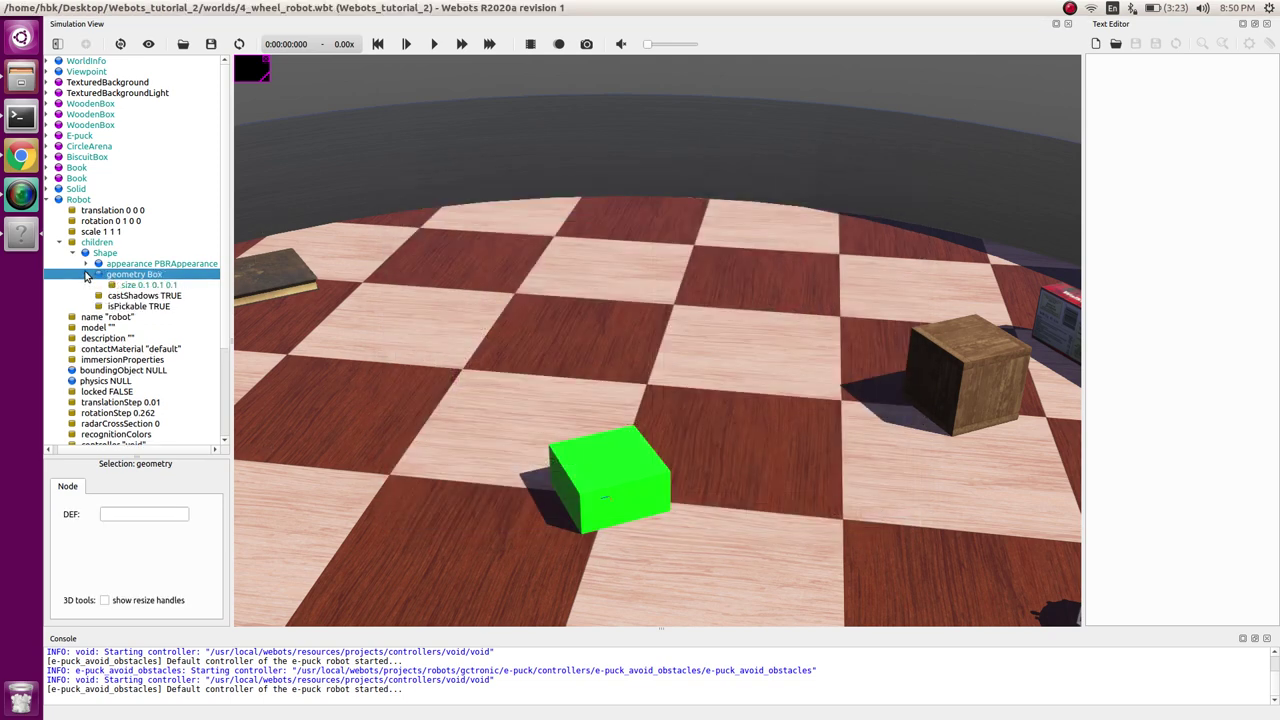
Set the Box size to 0.1 x 0.05 x 0.2 metres
click(125, 285)
double_click(135, 507)
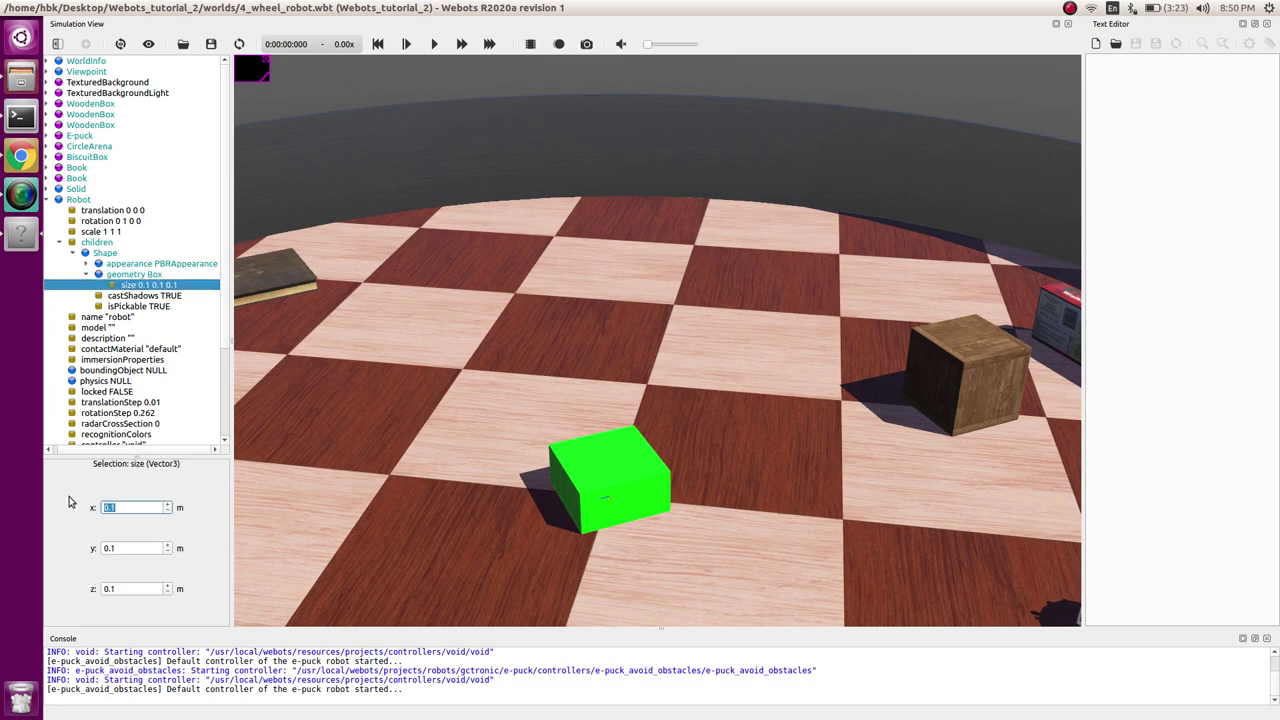
click(146, 548)
key(BackSpace)
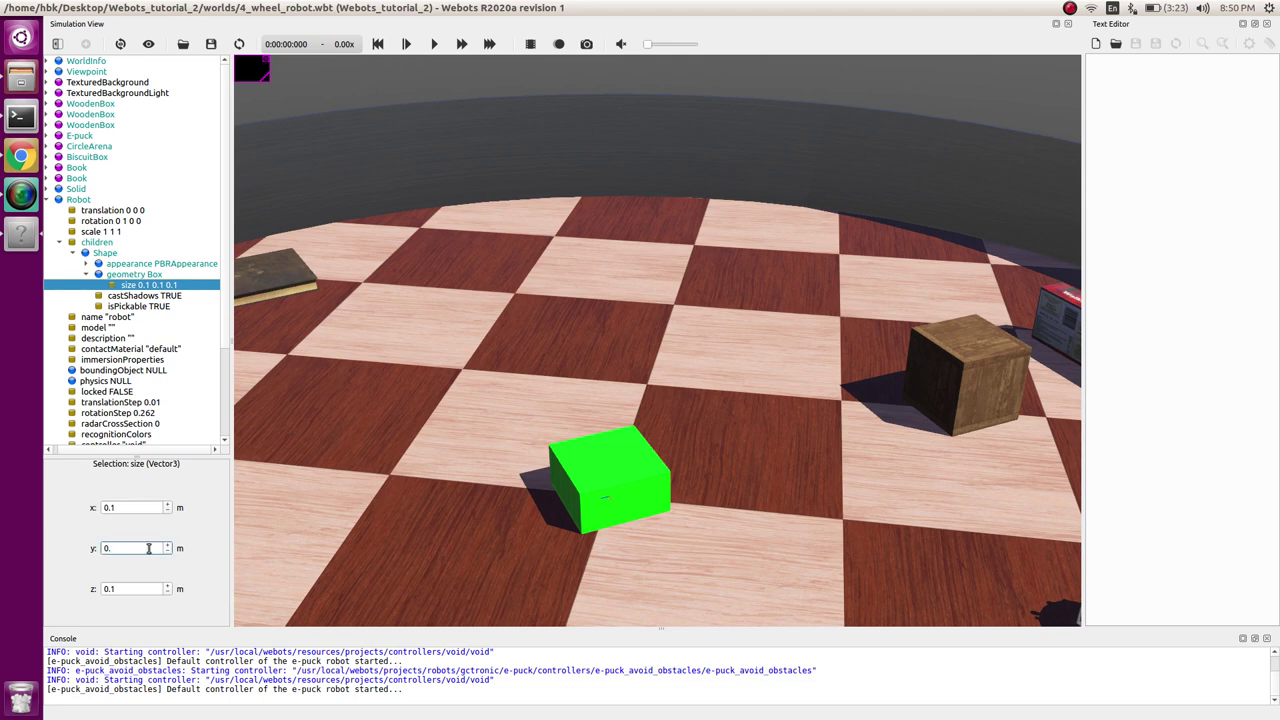
text(05)
click(143, 586)
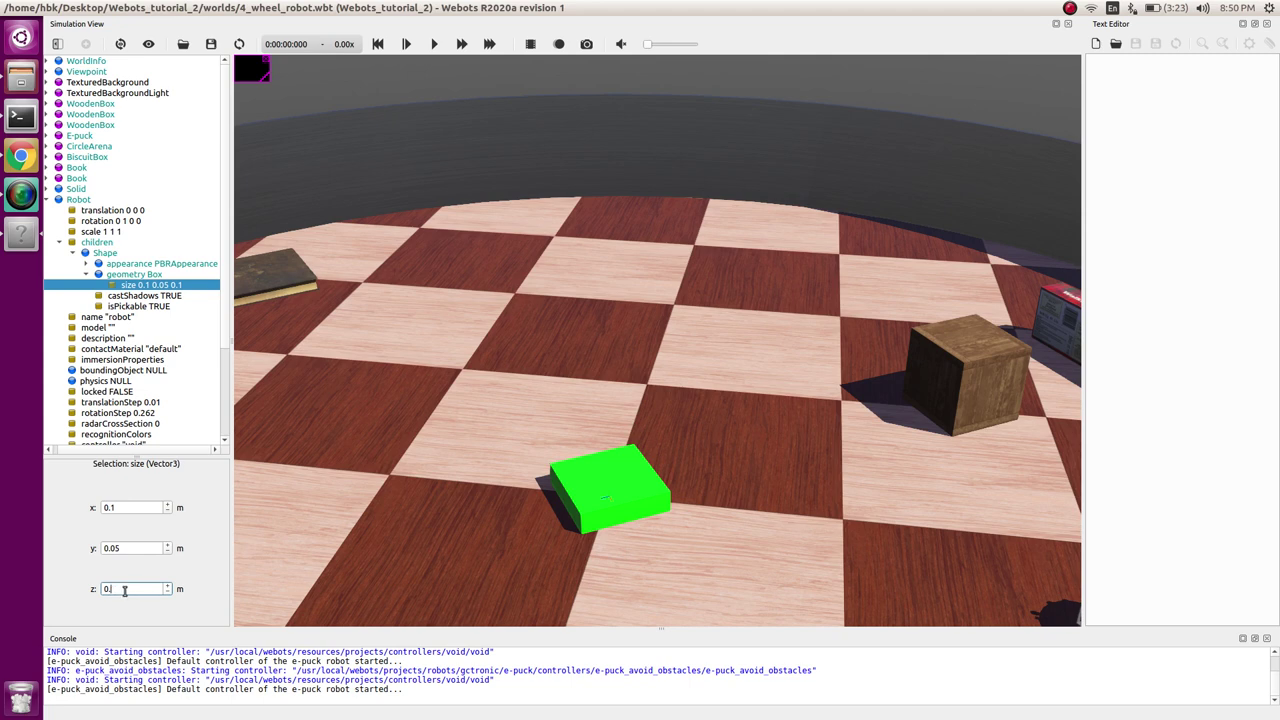
text(2)
click(130, 548)
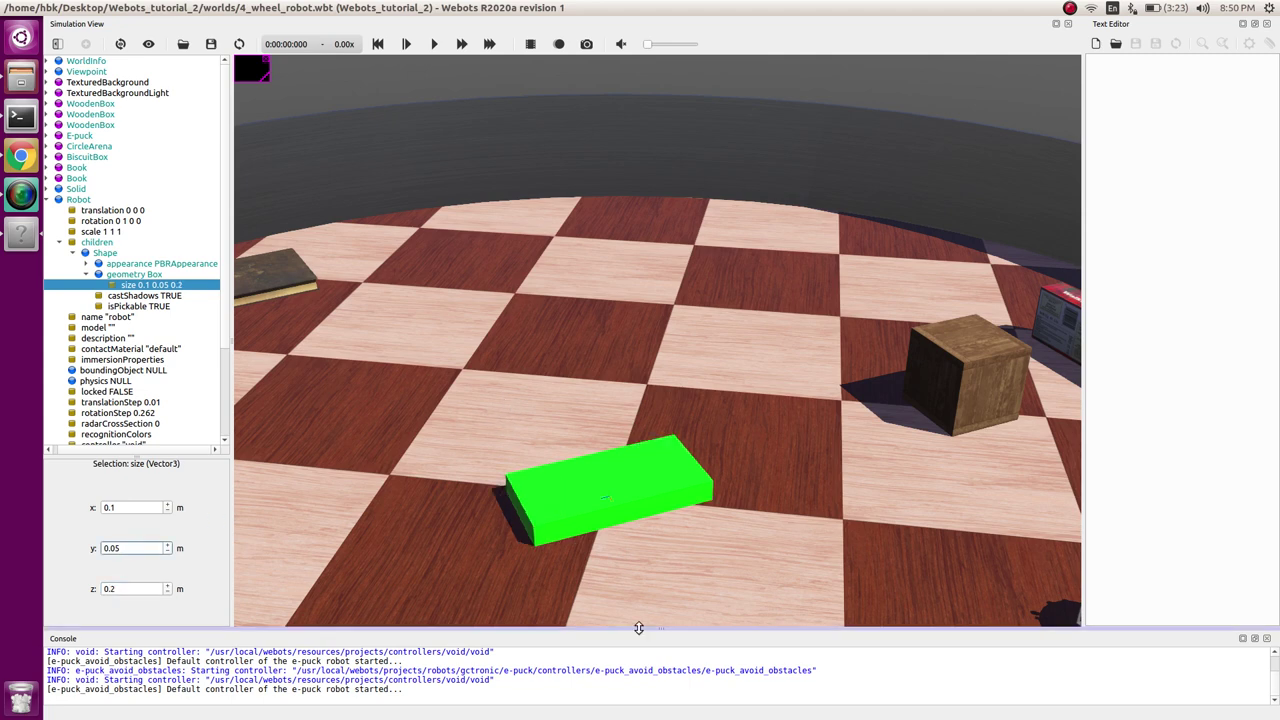
drag(632, 597, 595, 515)
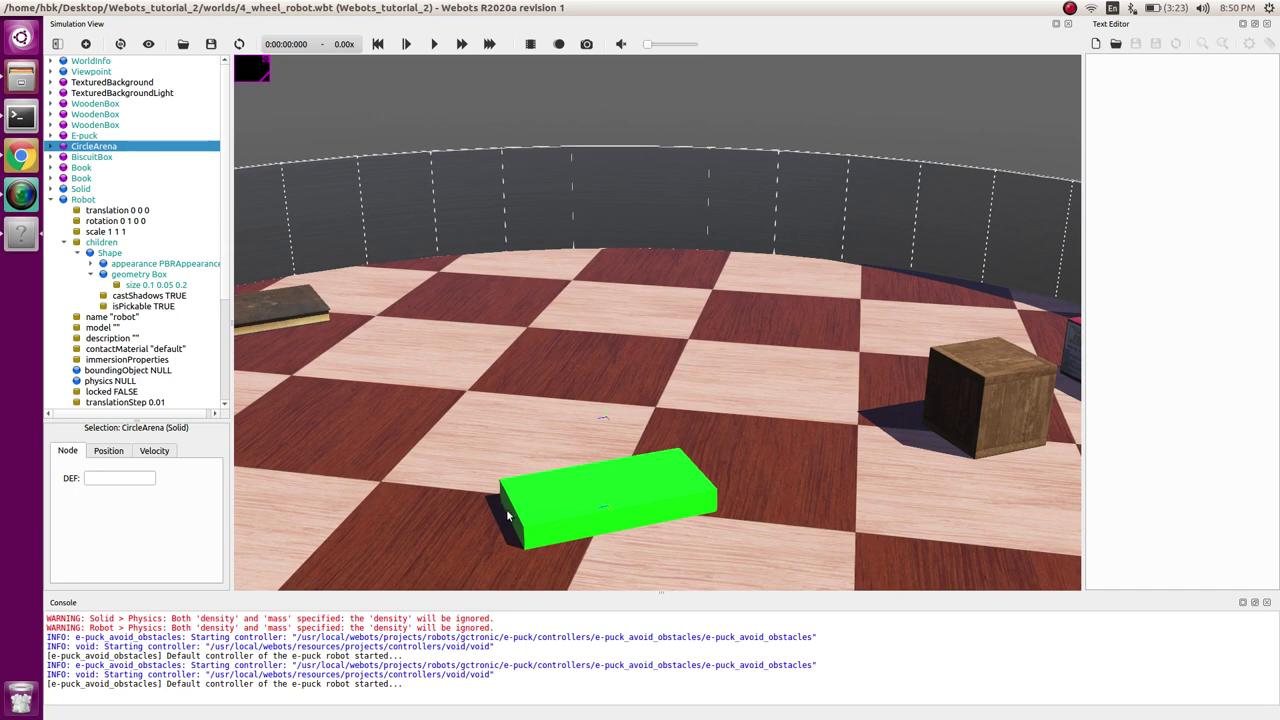
click(152, 287)
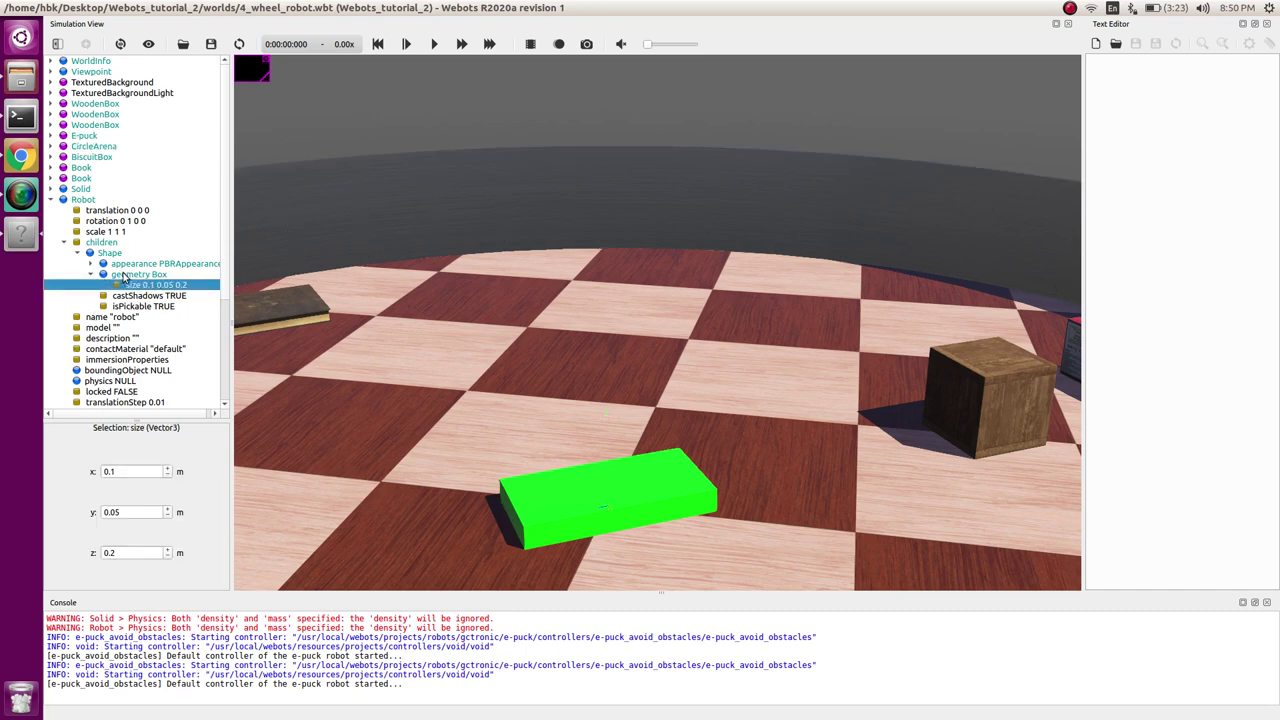
Give the robot's body Shape the DEF name Body
click(114, 256)
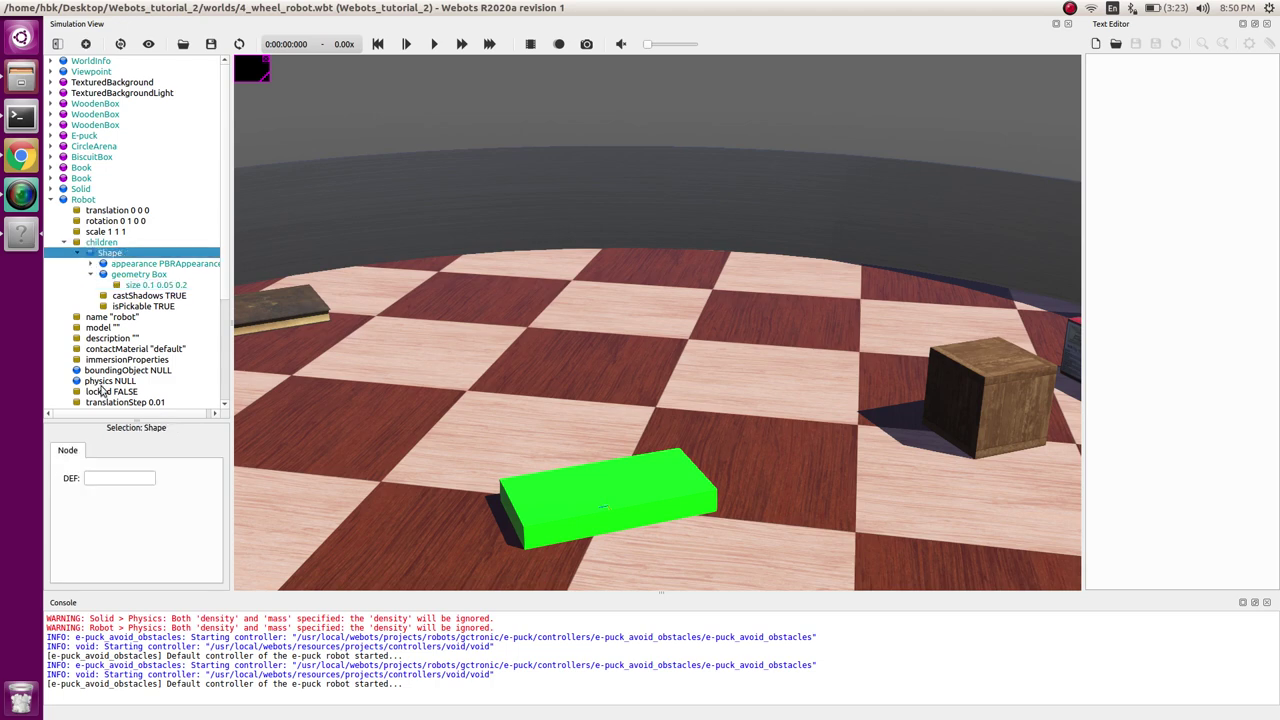
click(105, 480)
text(Body)
click(145, 265)
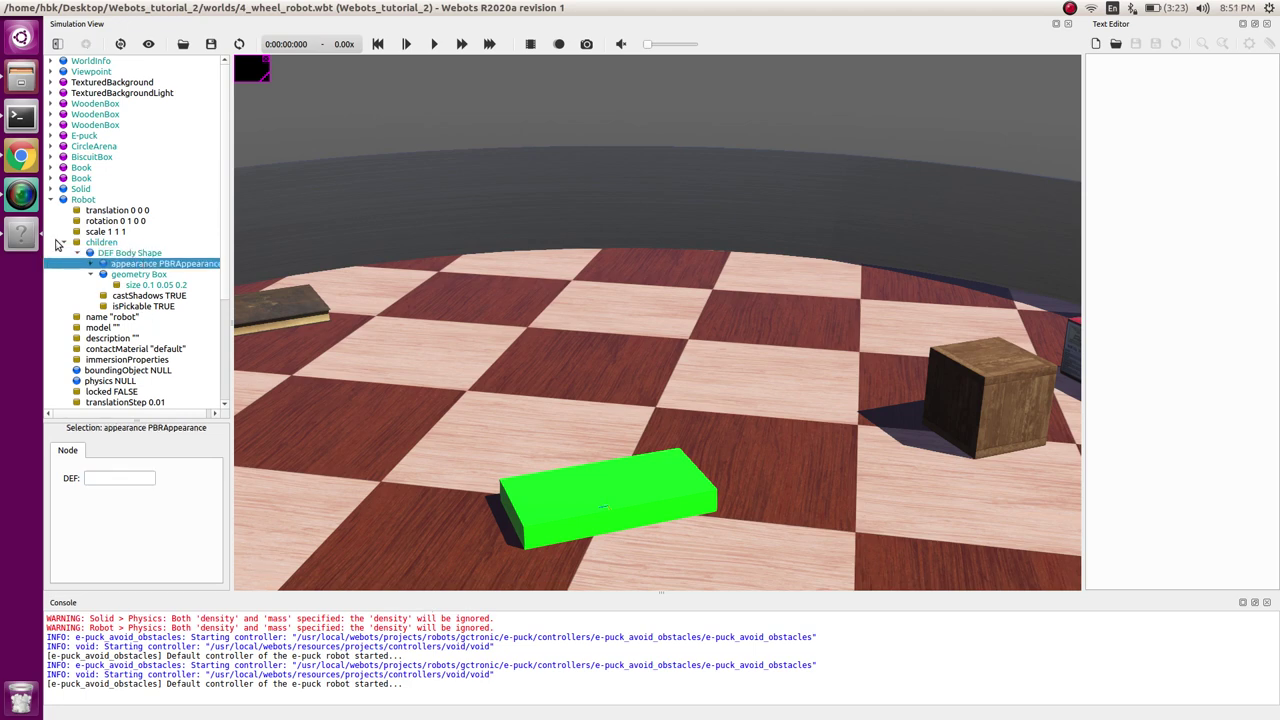
click(64, 242)
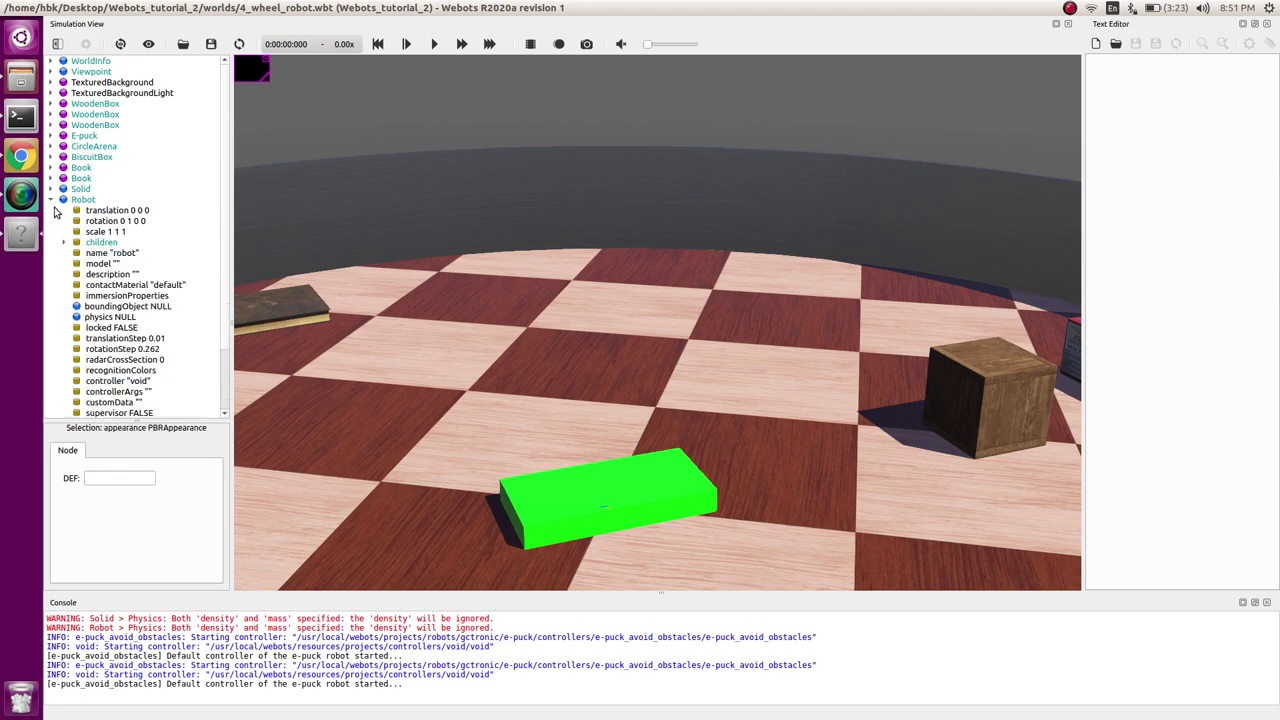
Set the robot's boundingObject to USE Body
click(145, 306)
key(ctrl+shift+a)
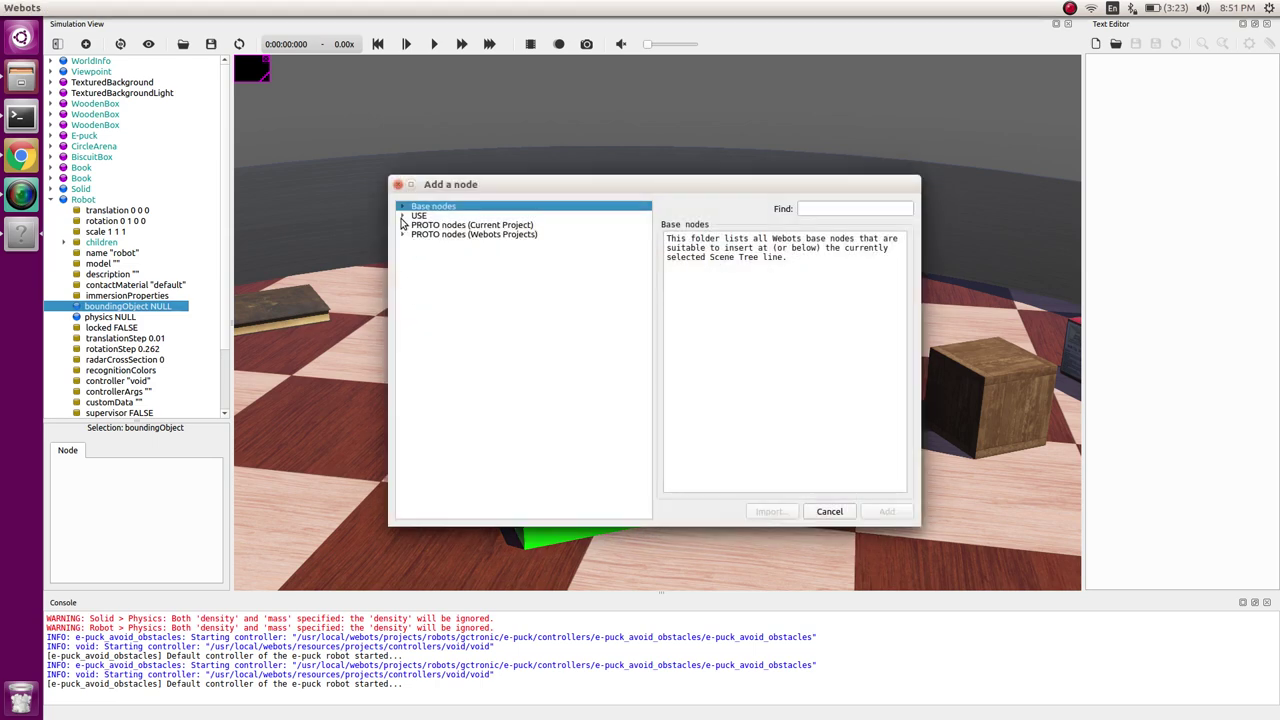
click(403, 216)
click(449, 247)
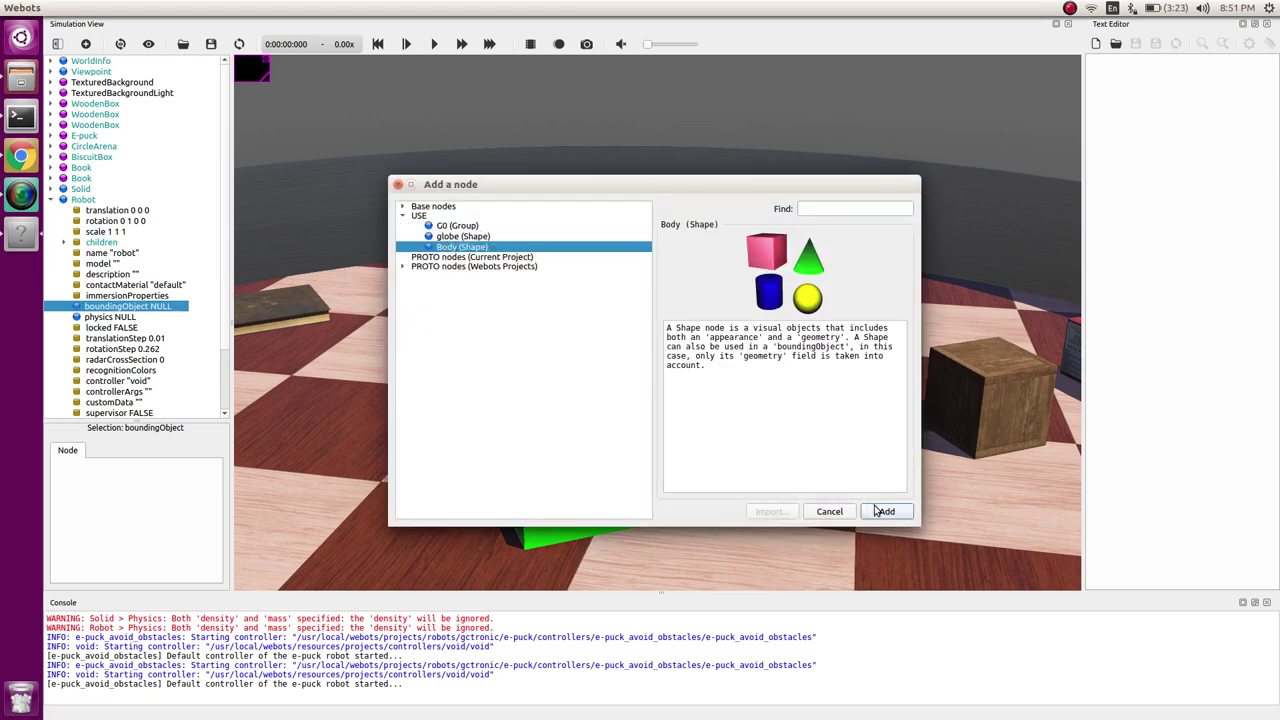
click(876, 511)
Add a Physics node to the robot's physics field
click(116, 318)
key(ctrl+shift+a)
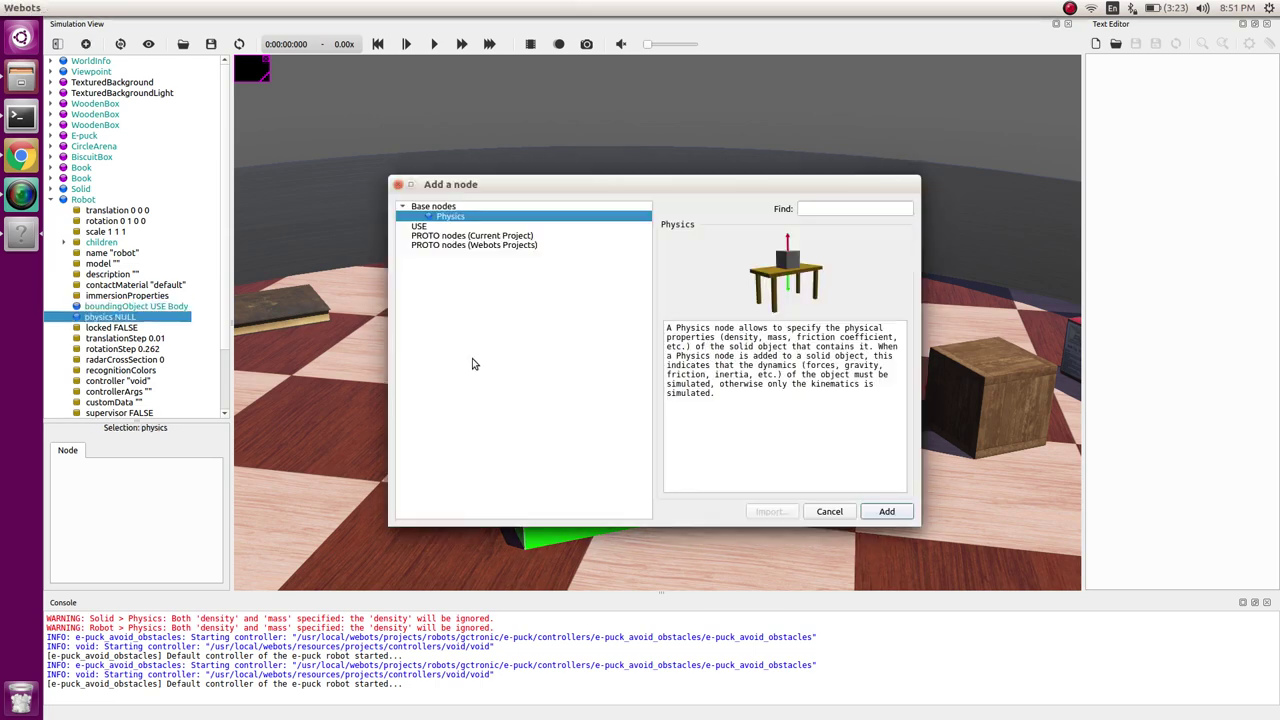
click(886, 511)
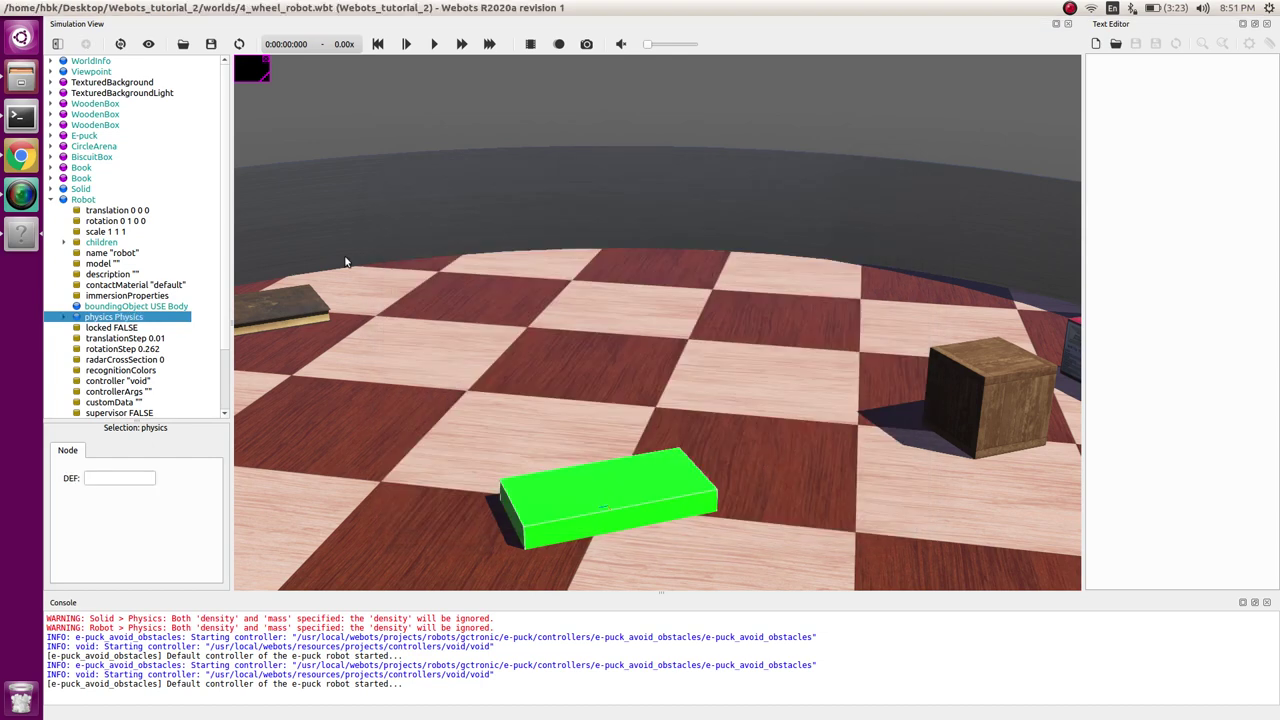
click(64, 242)
click(78, 253)
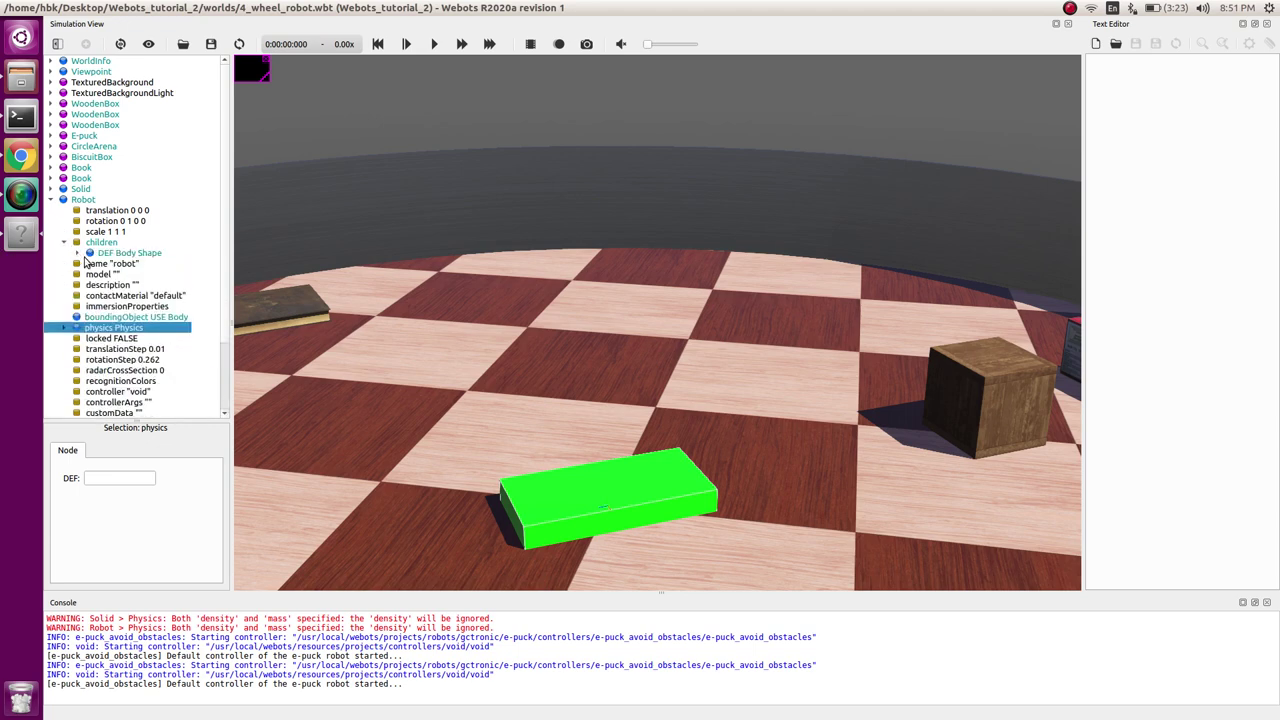
Insert a HingeJoint base node after the DEF Body shape in the robot's children
click(106, 255)
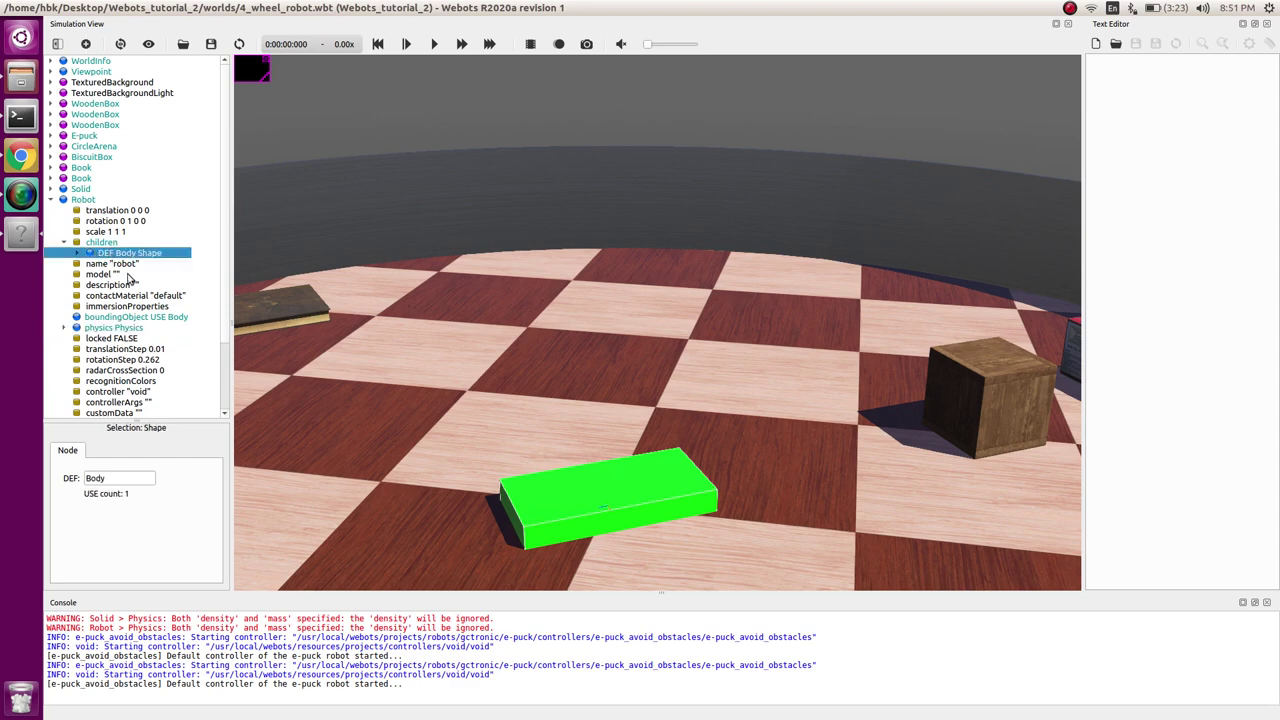
click(85, 44)
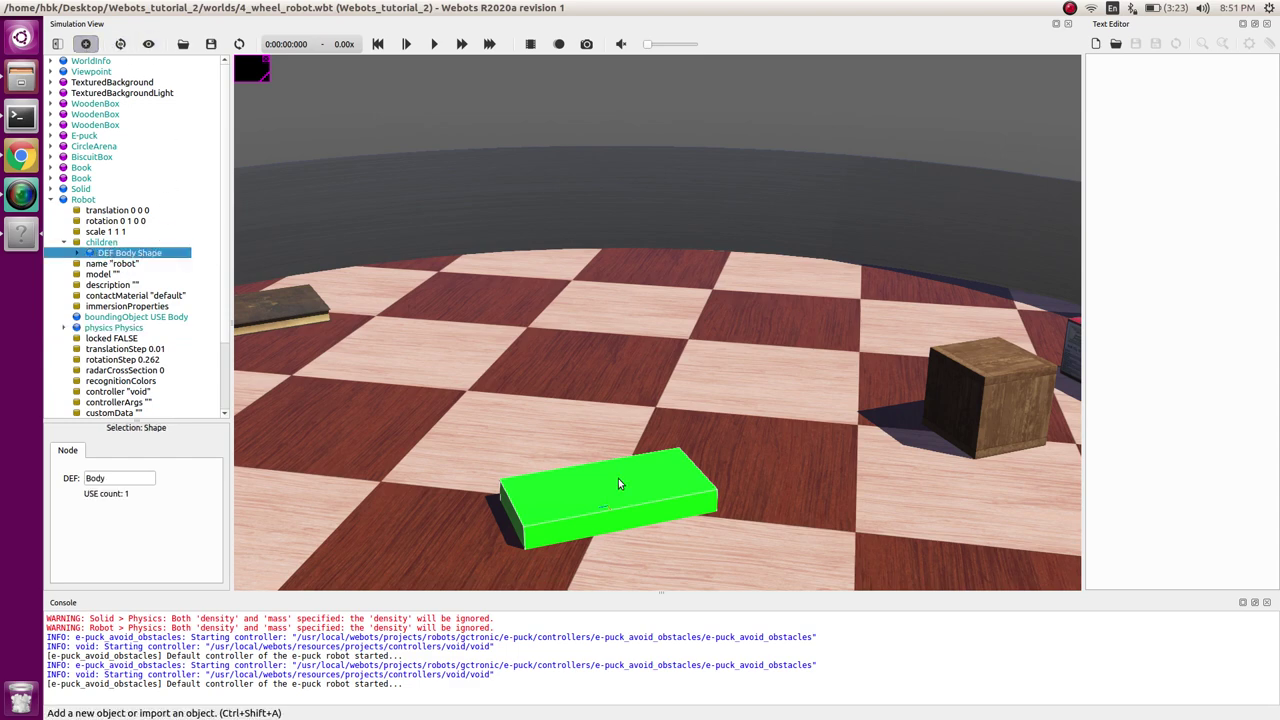
click(402, 236)
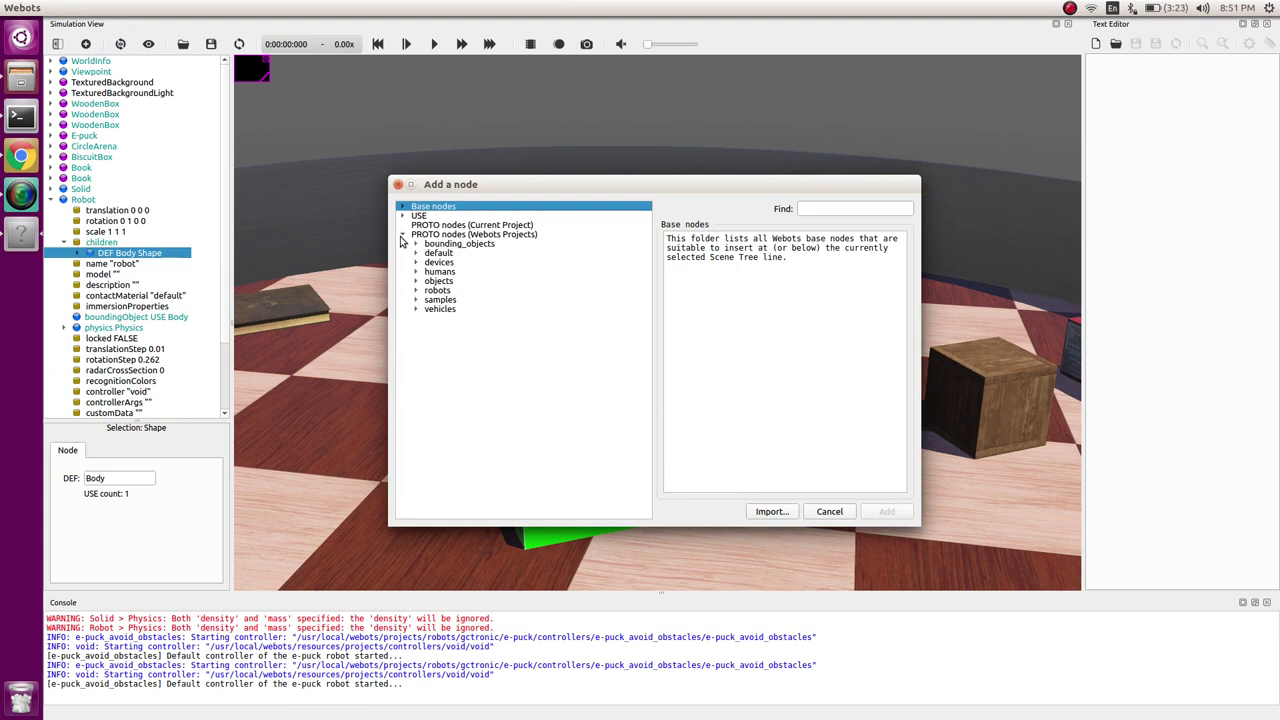
click(402, 236)
click(401, 206)
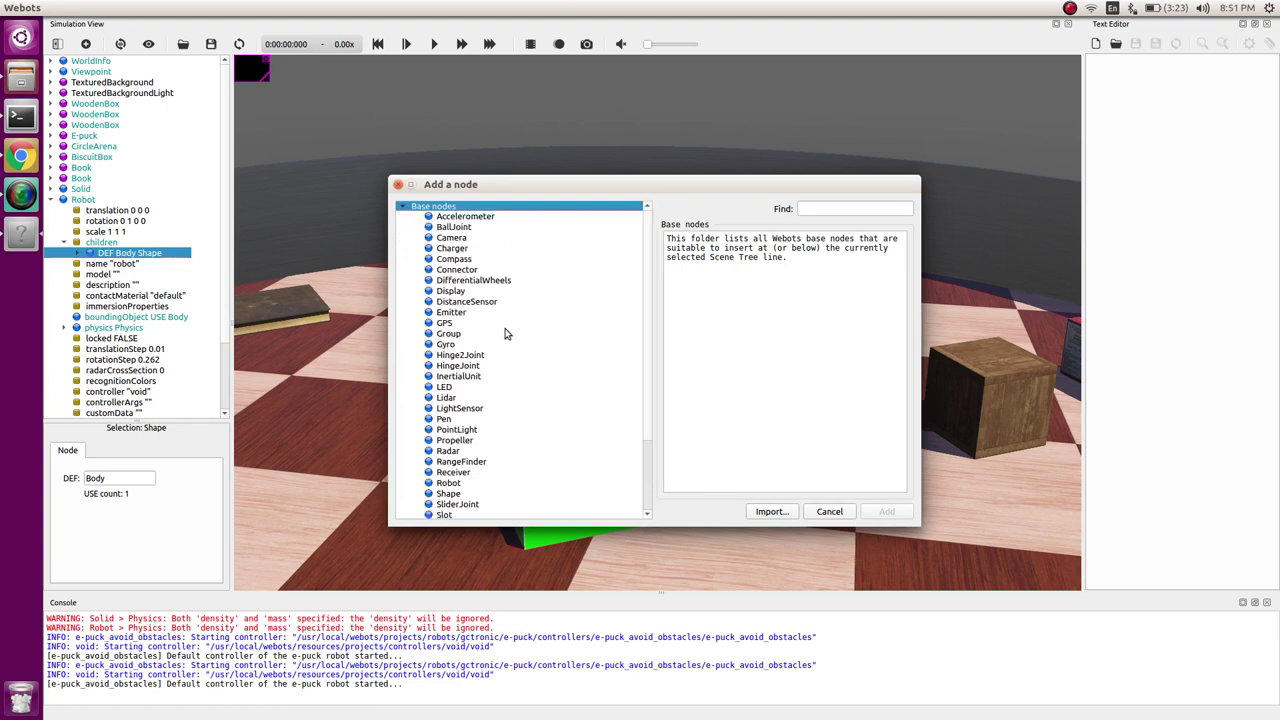
click(466, 366)
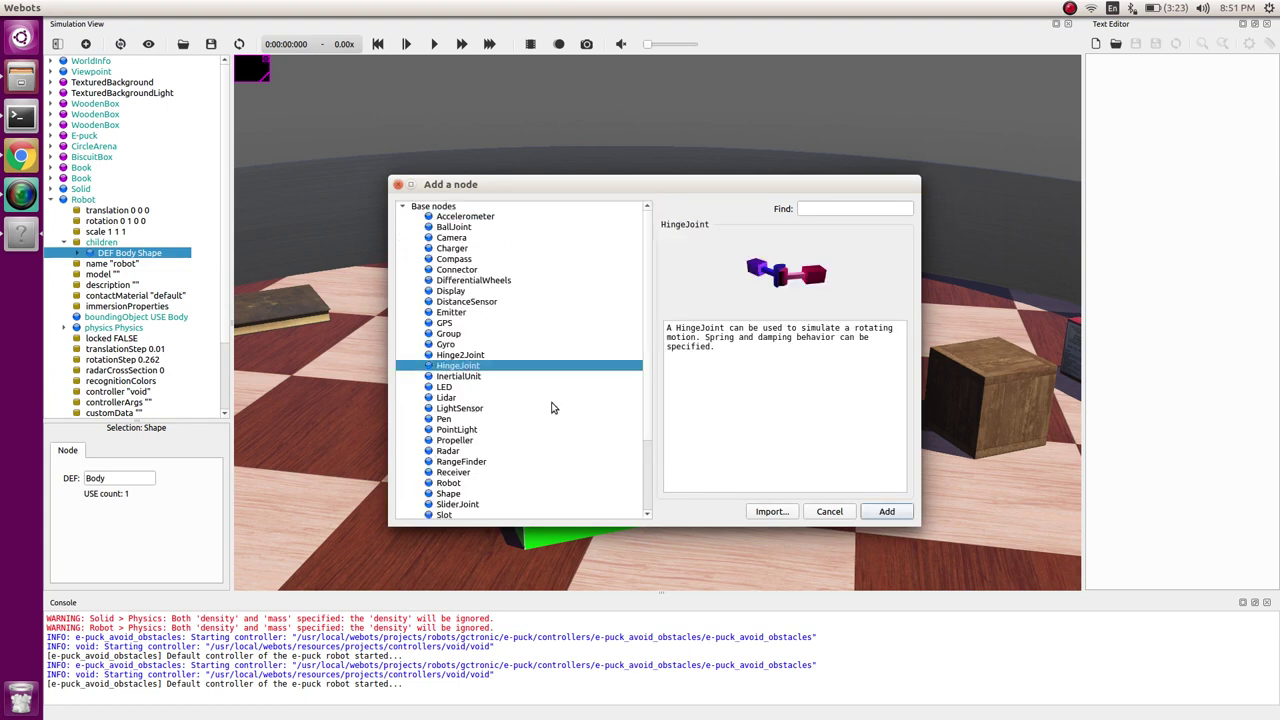
click(887, 512)
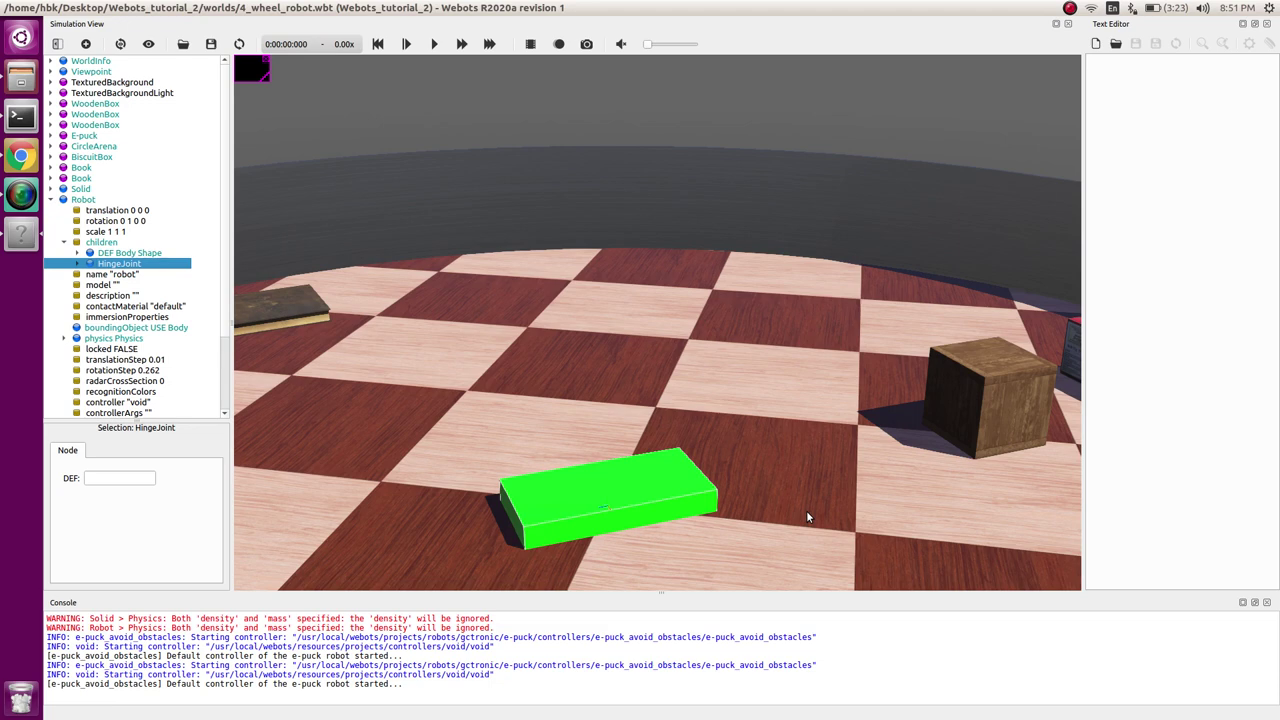
click(78, 265)
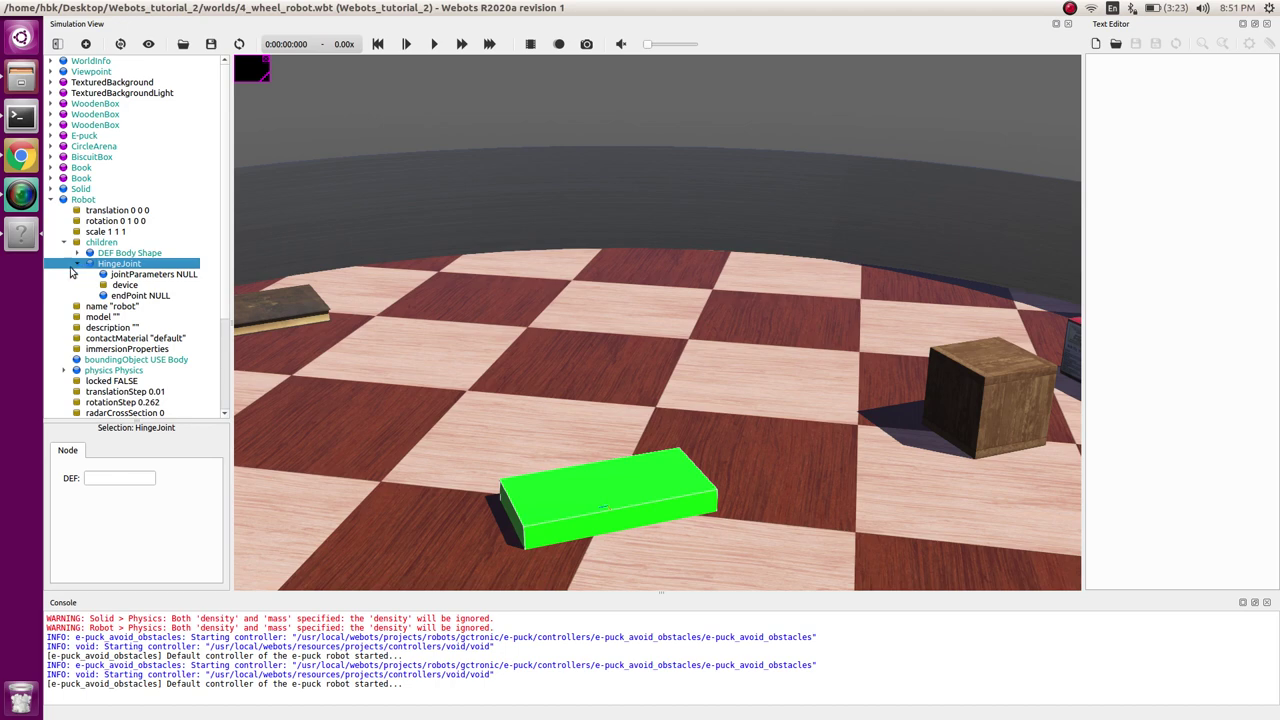
Give the HingeJoint HingeJointParameters and a RotationalMotor device, widening the scene tree
double_click(122, 275)
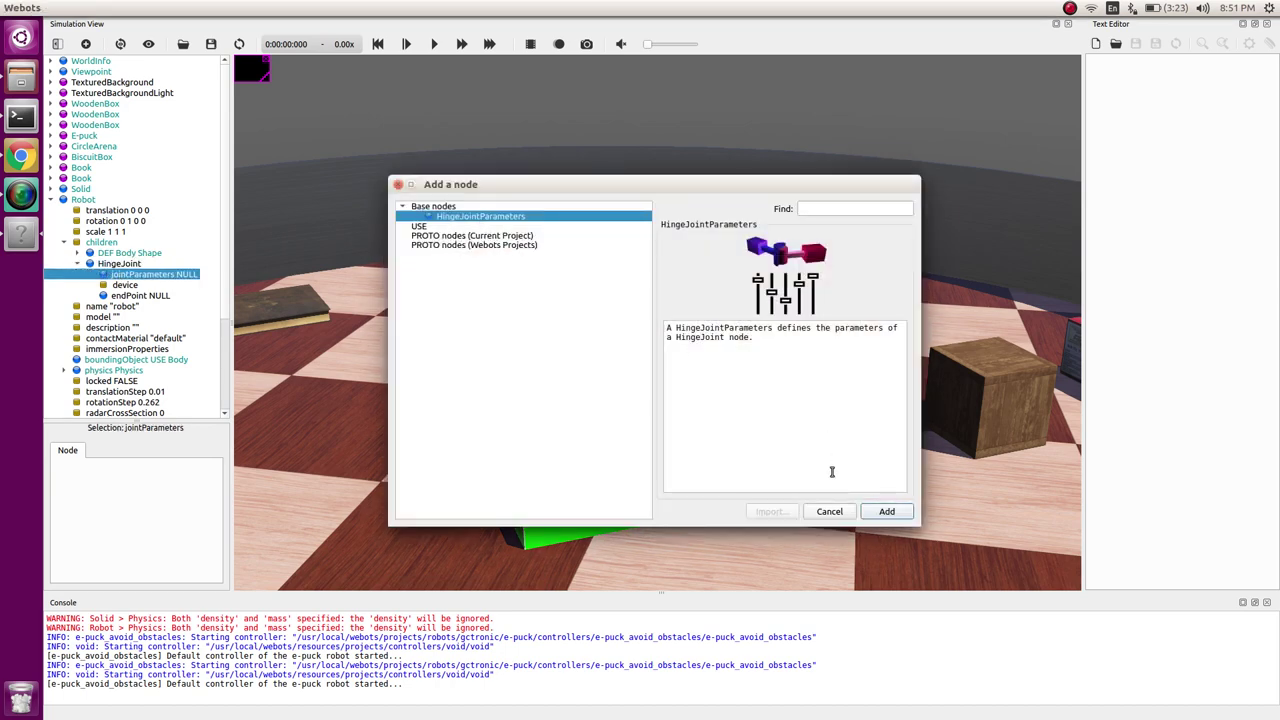
click(868, 511)
double_click(90, 286)
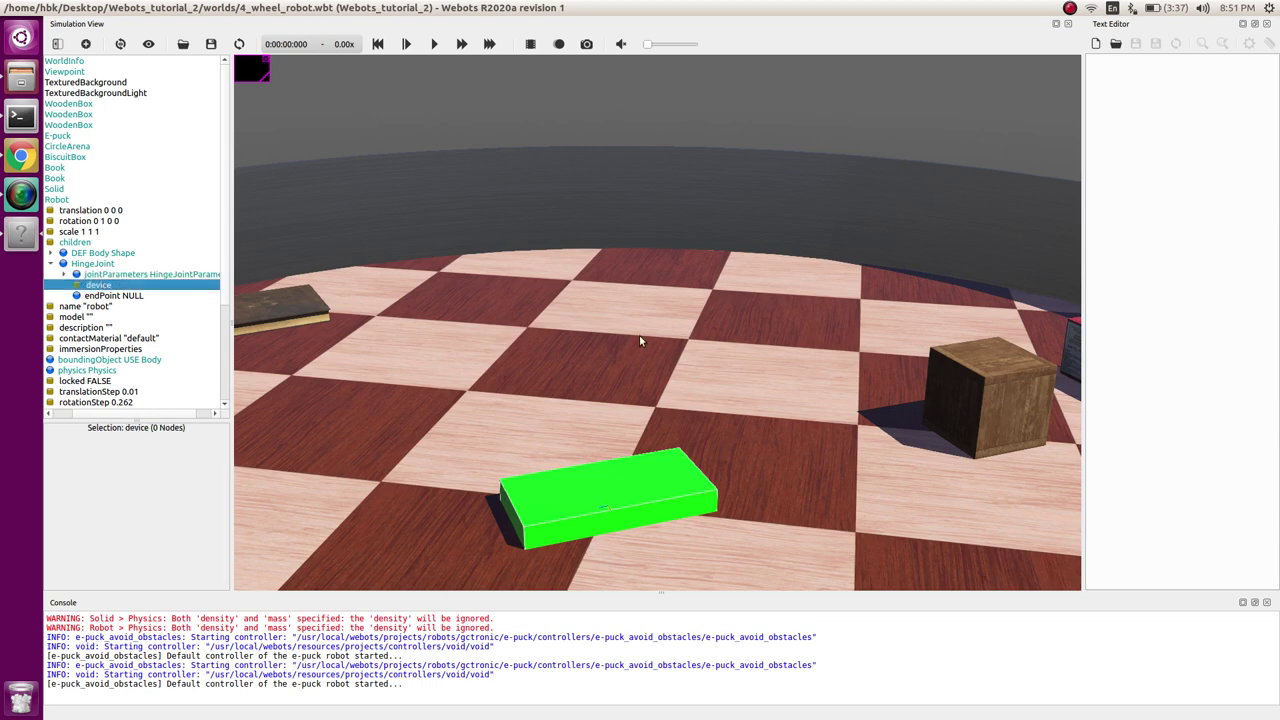
click(486, 239)
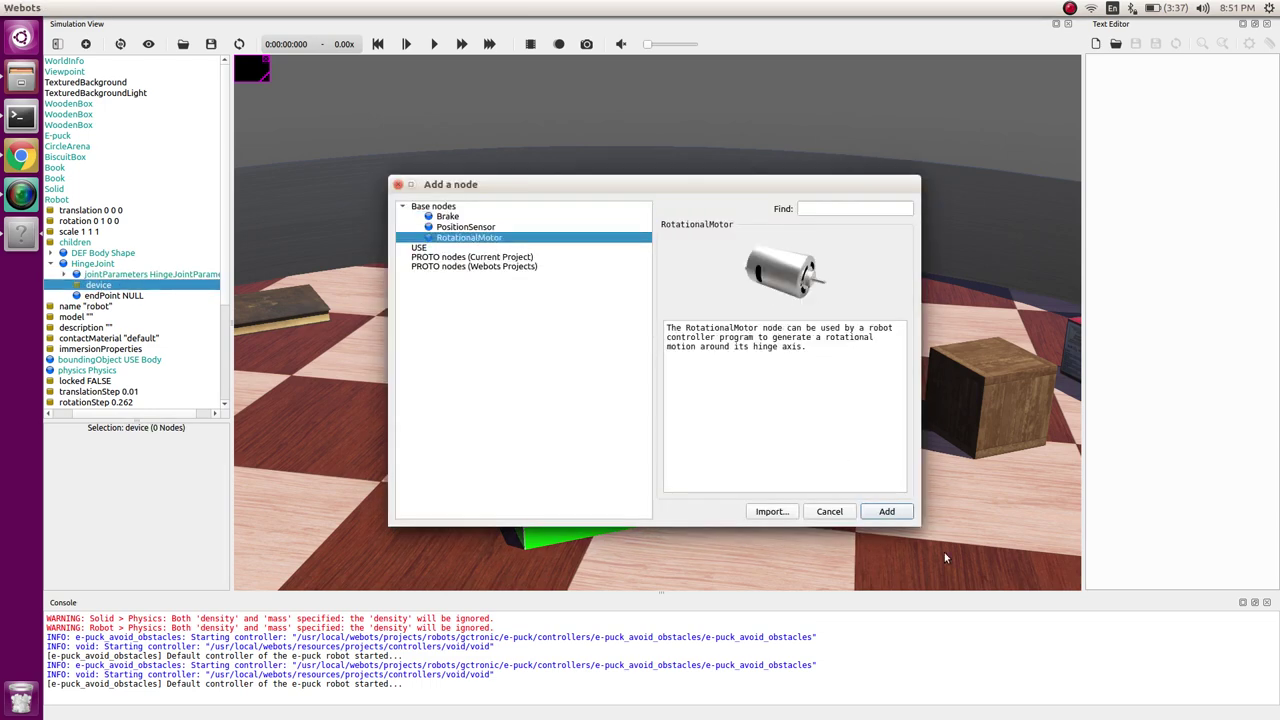
click(885, 511)
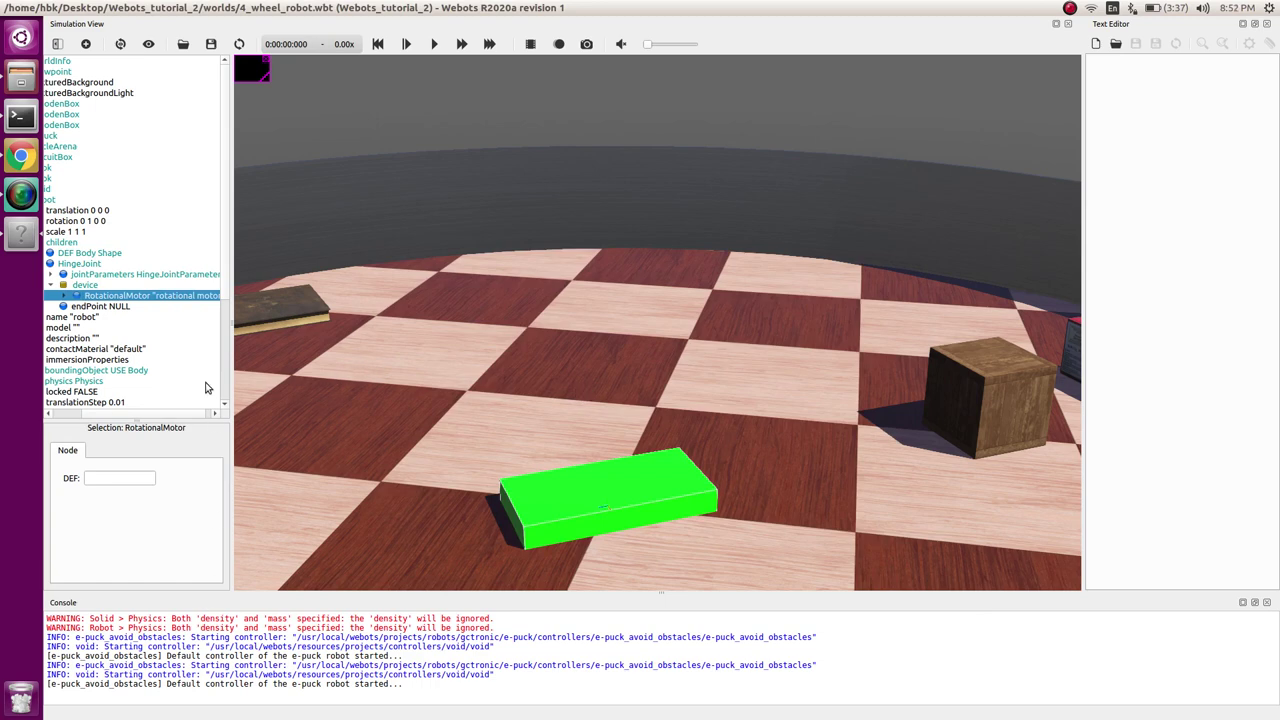
drag(229, 362, 319, 378)
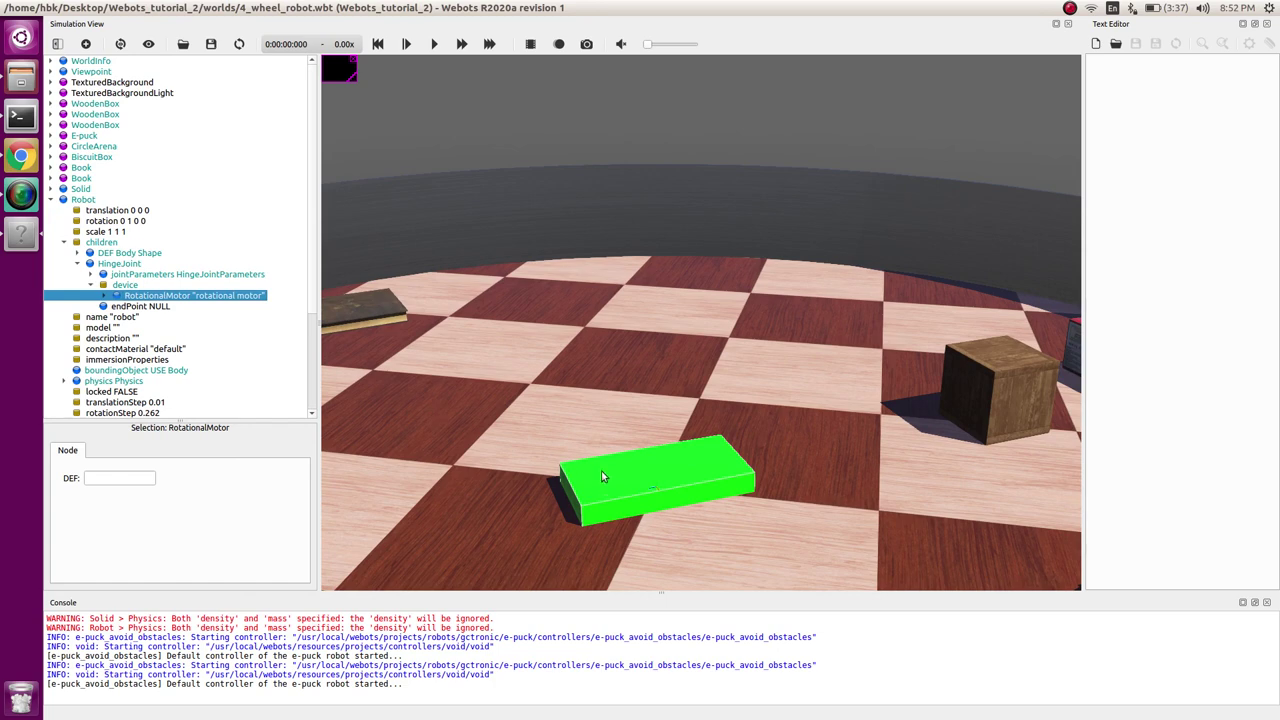
double_click(130, 306)
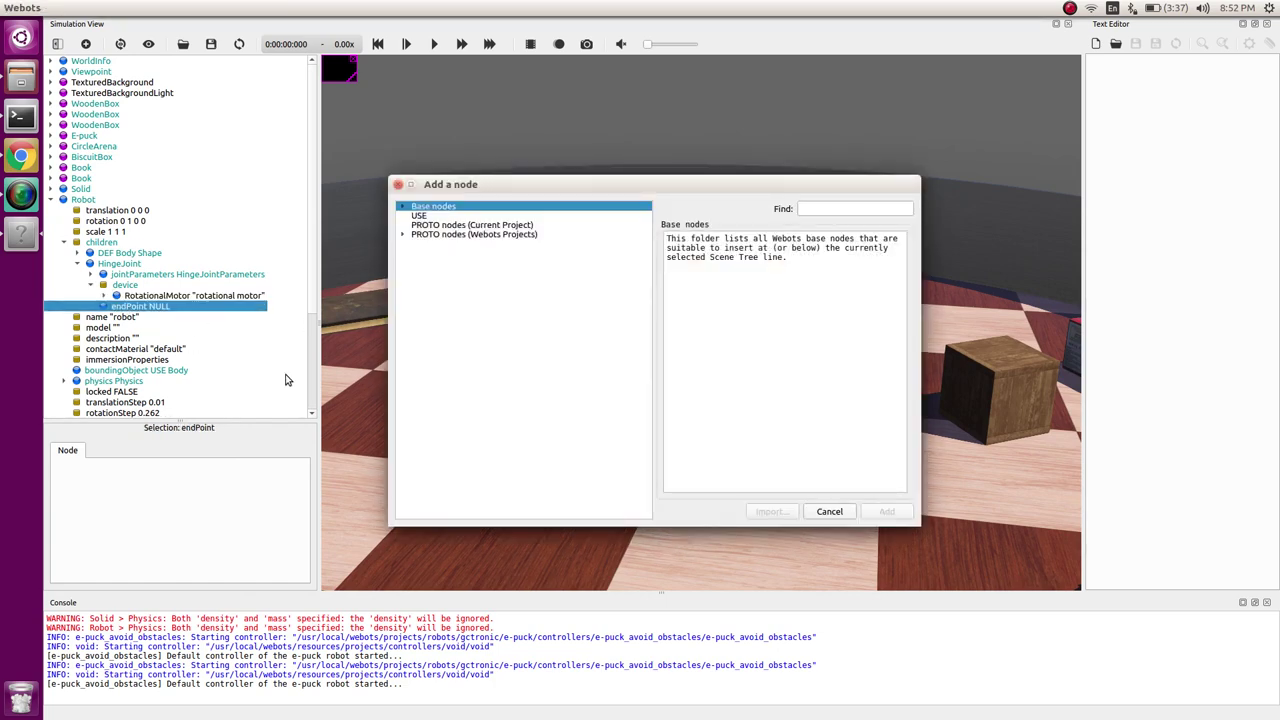
Set the HingeJoint's endPoint to a Solid node
click(403, 208)
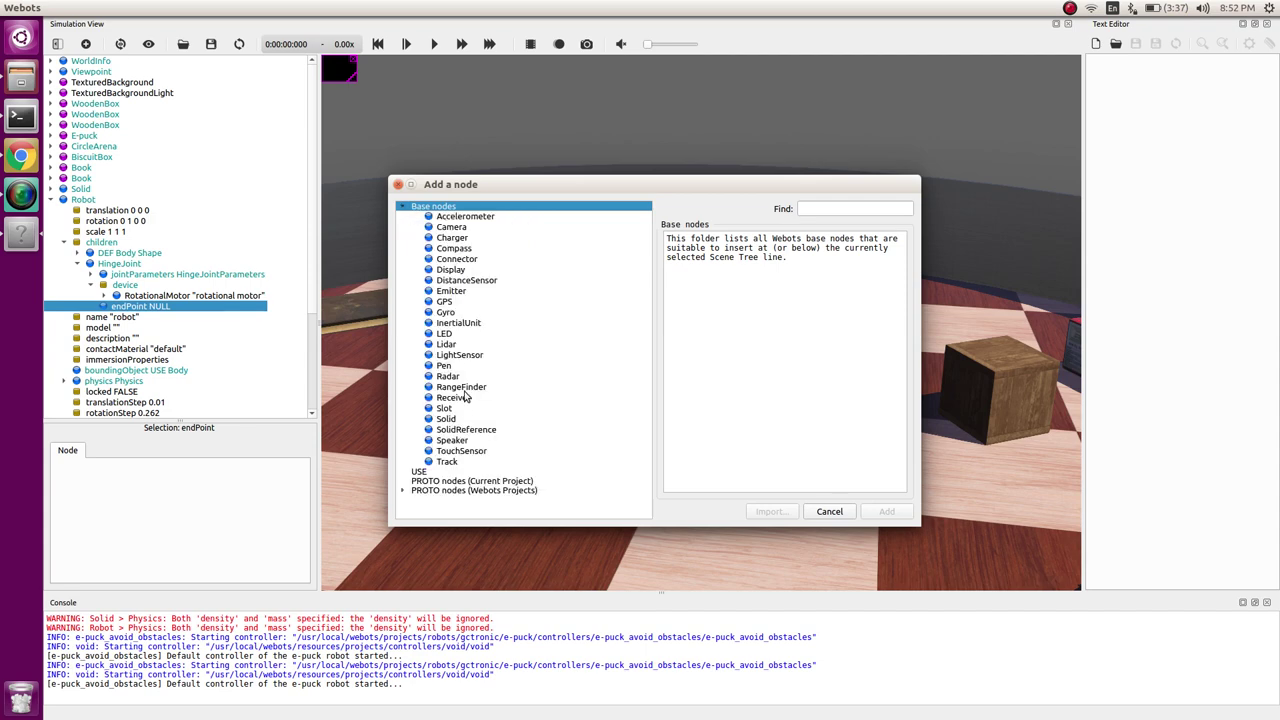
click(442, 417)
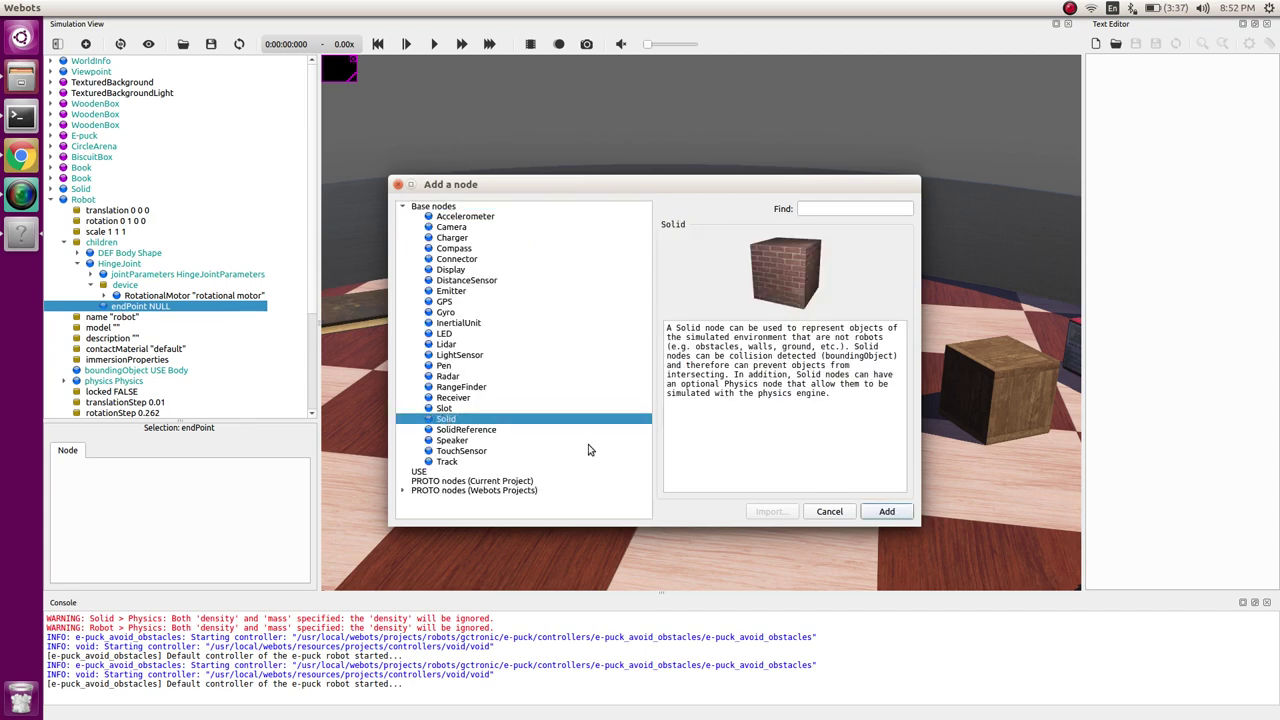
click(889, 511)
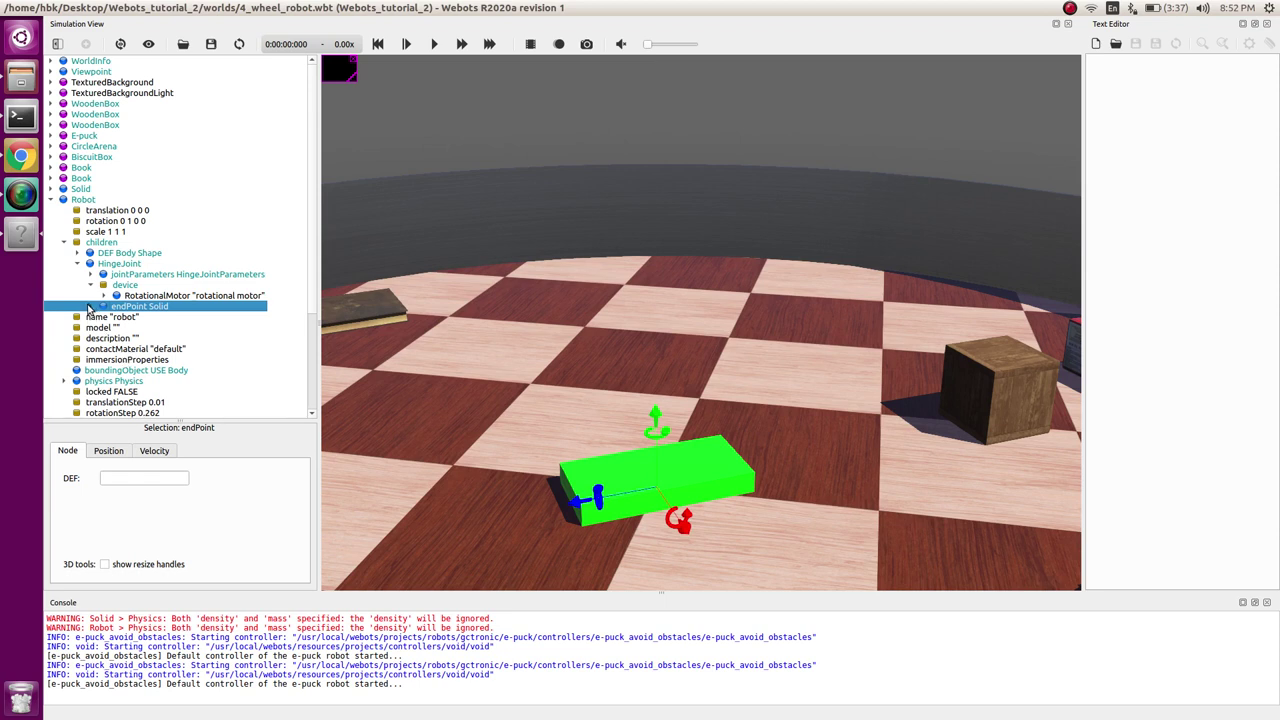
click(92, 307)
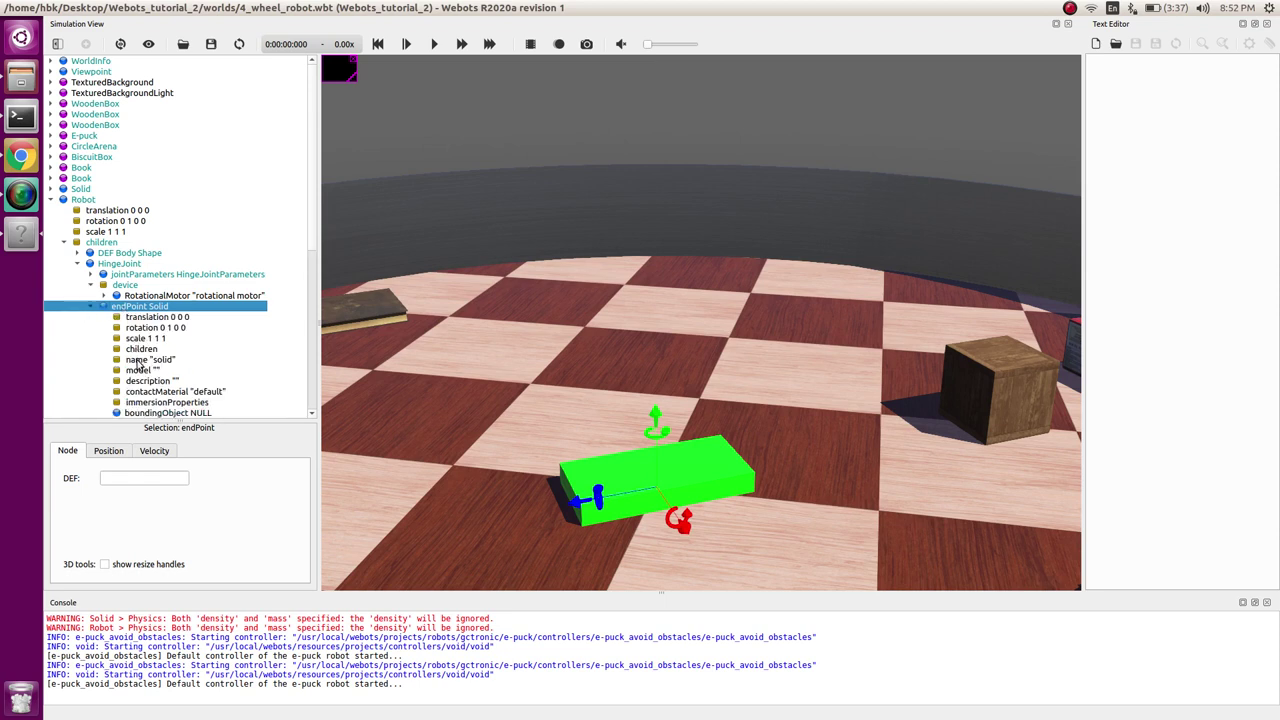
Add a Shape node to the endPoint Solid's children
click(145, 348)
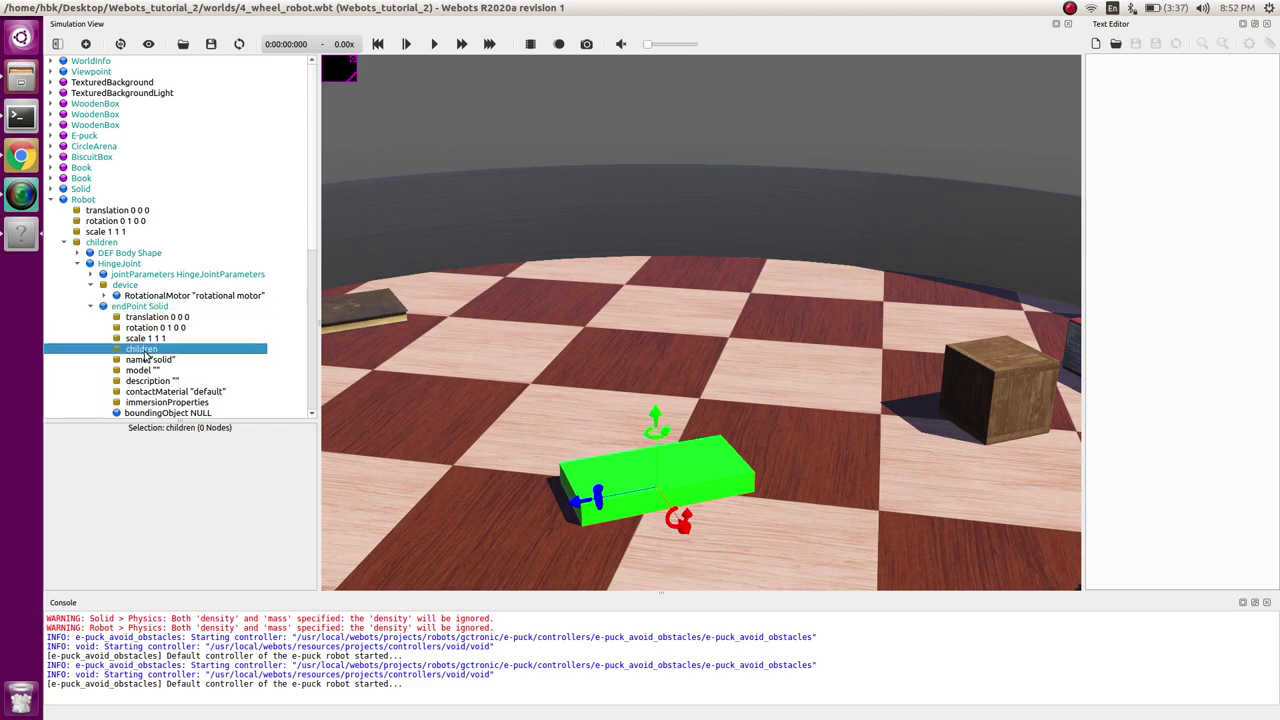
key(ctrl+shift+a)
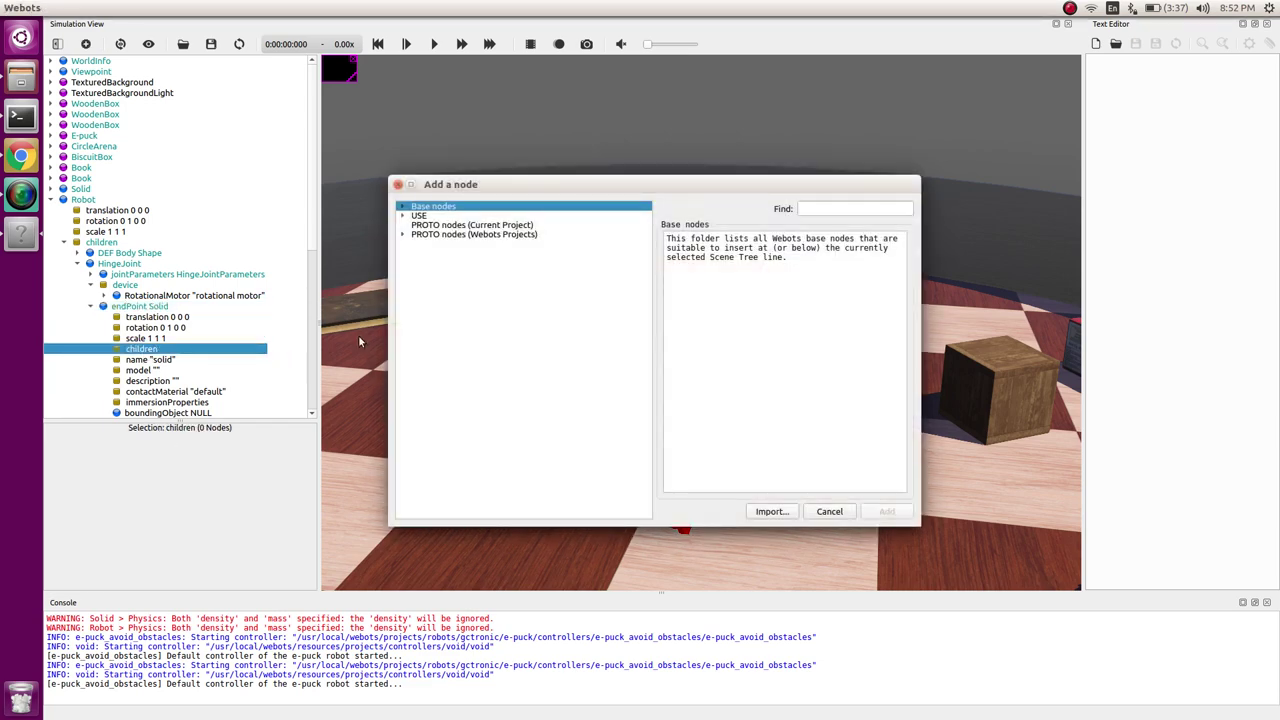
click(402, 207)
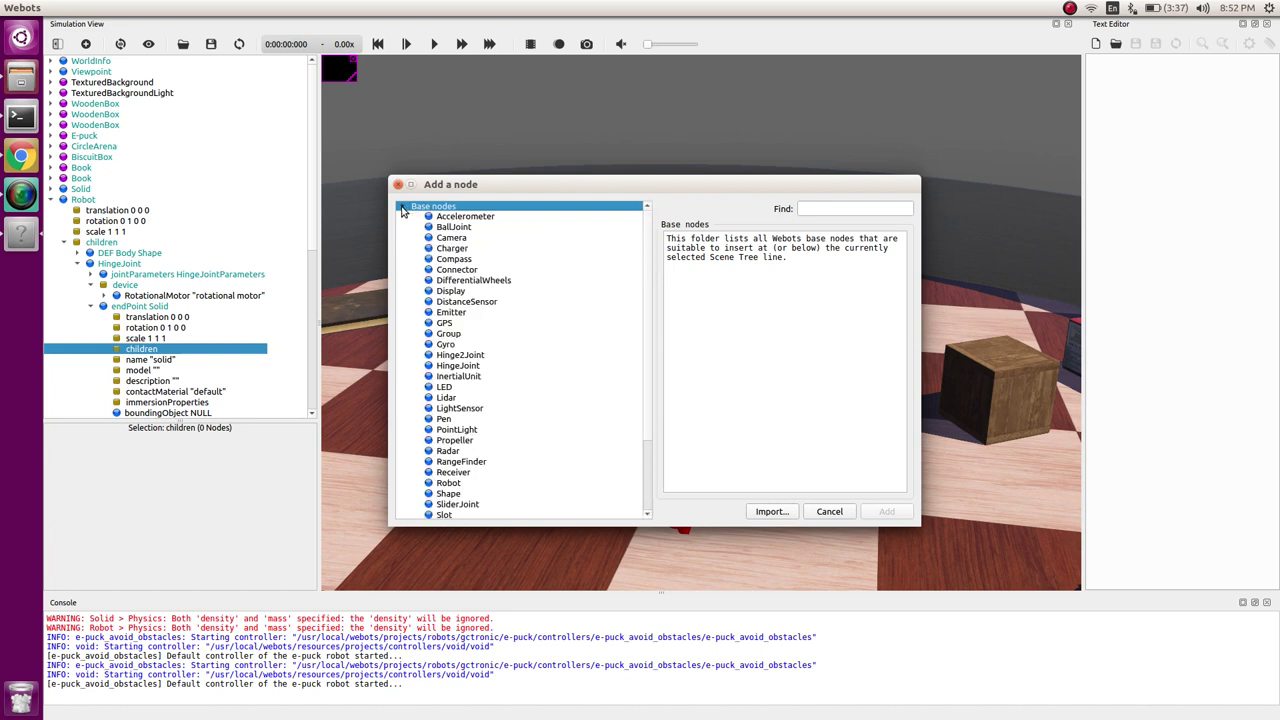
click(449, 495)
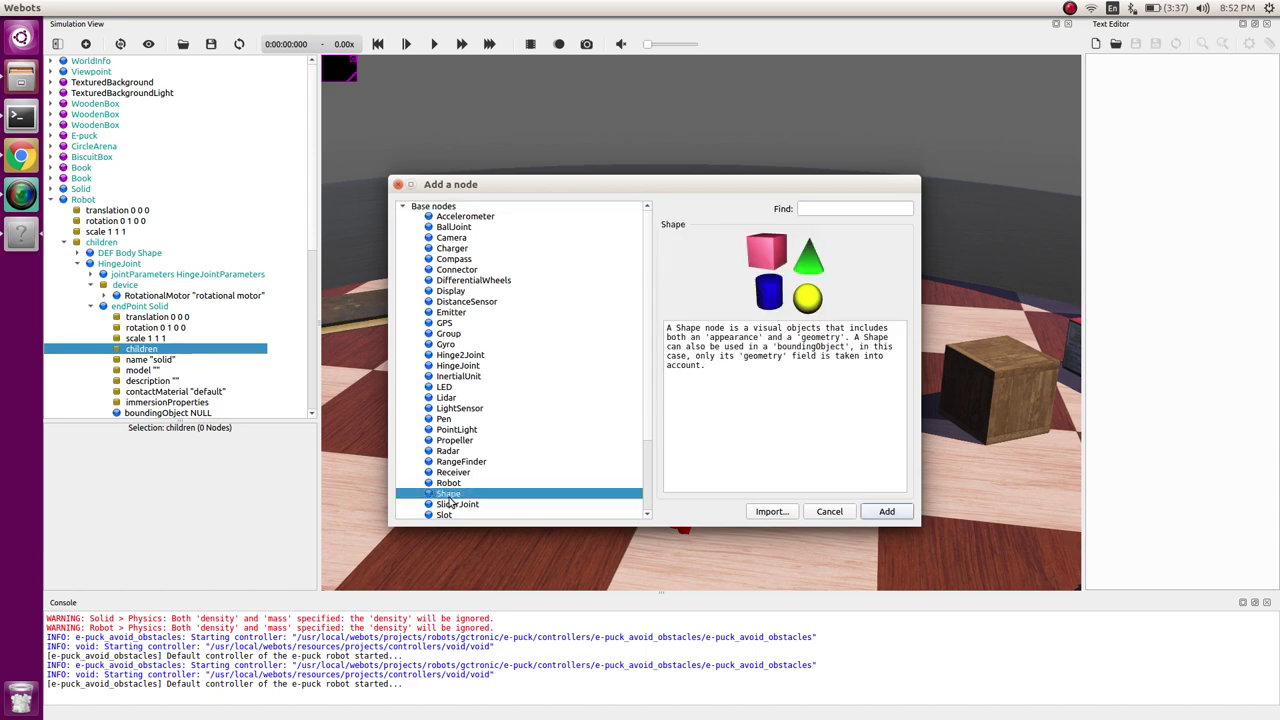
click(886, 512)
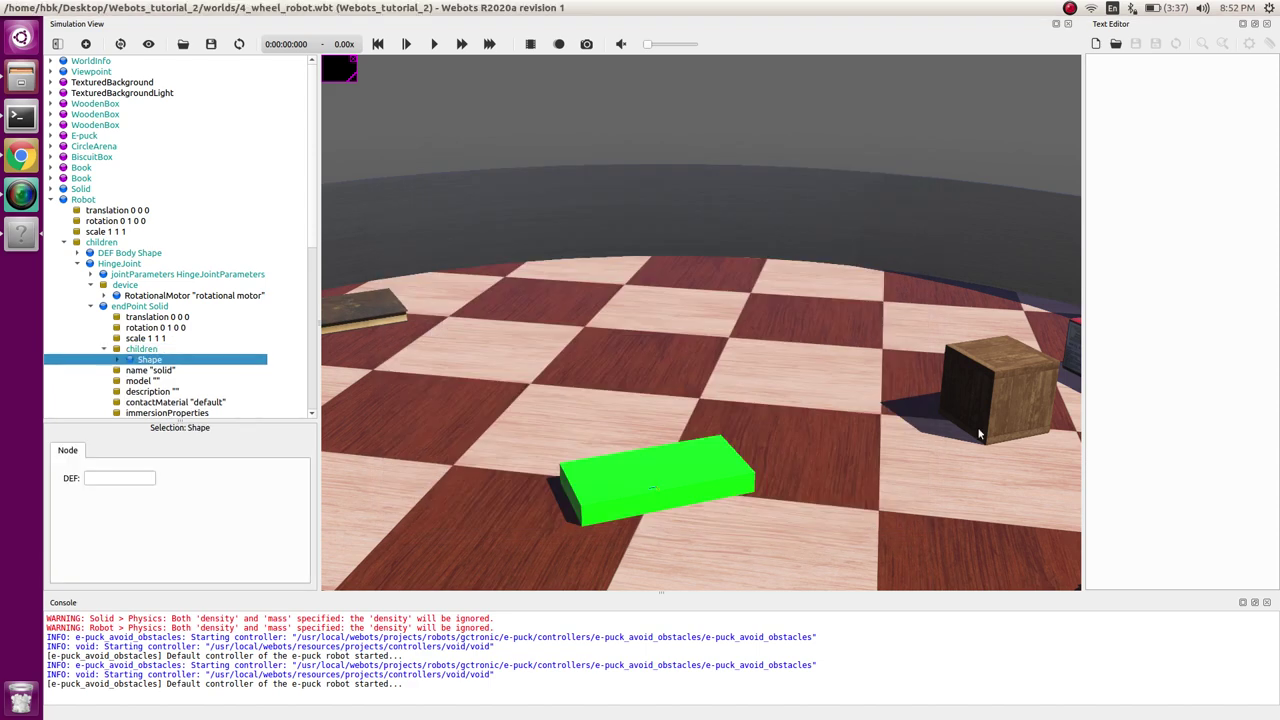
scroll(114, 335, down, 3)
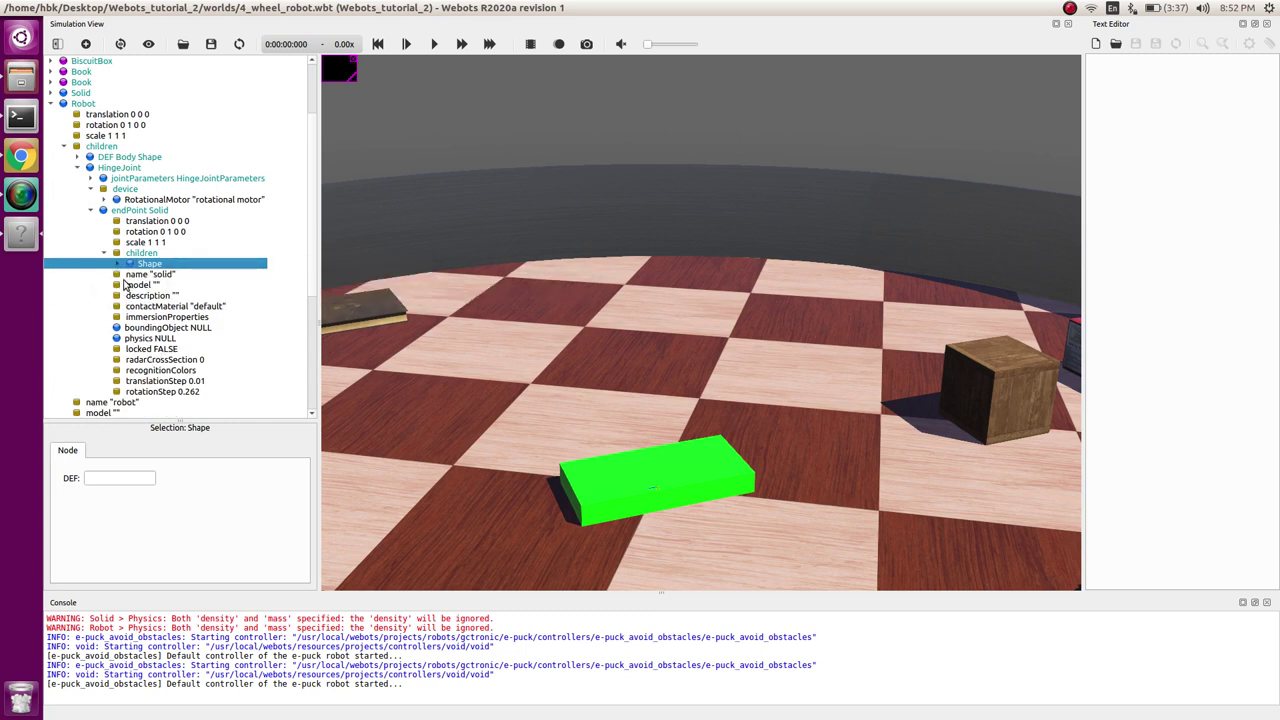
Give the wheel Shape a PBRAppearance and a Cylinder geometry
click(118, 264)
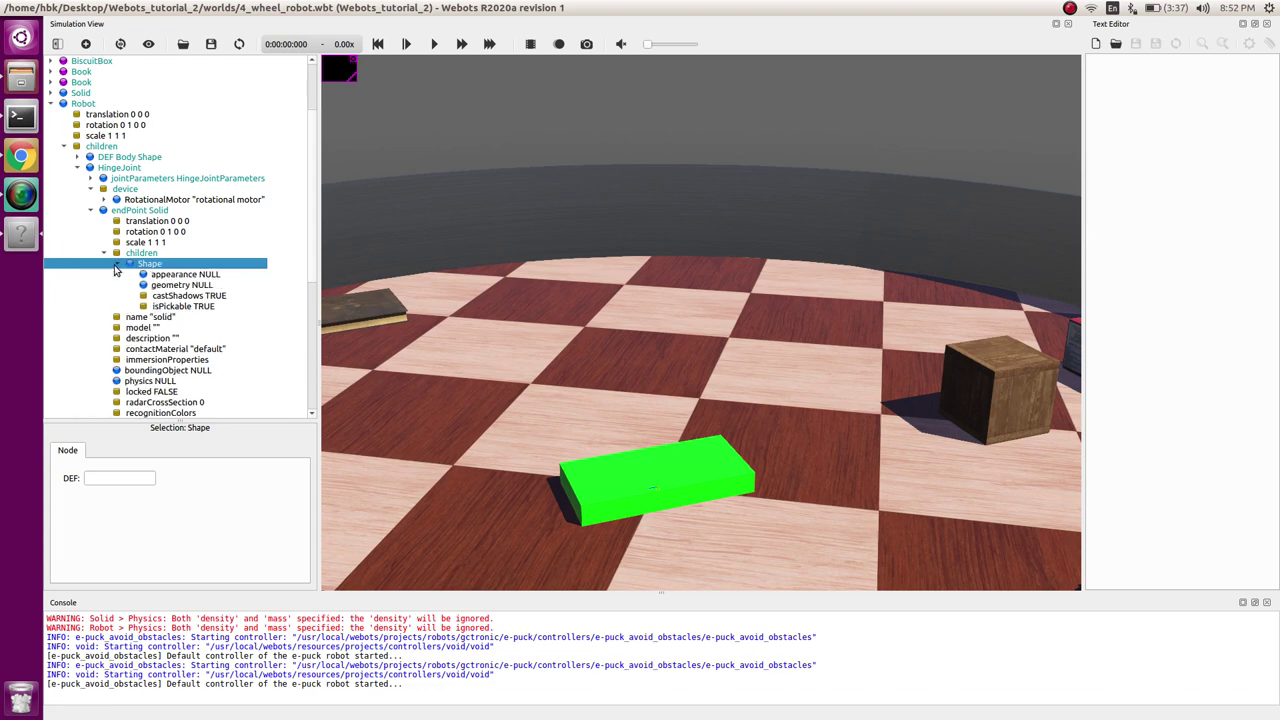
double_click(150, 276)
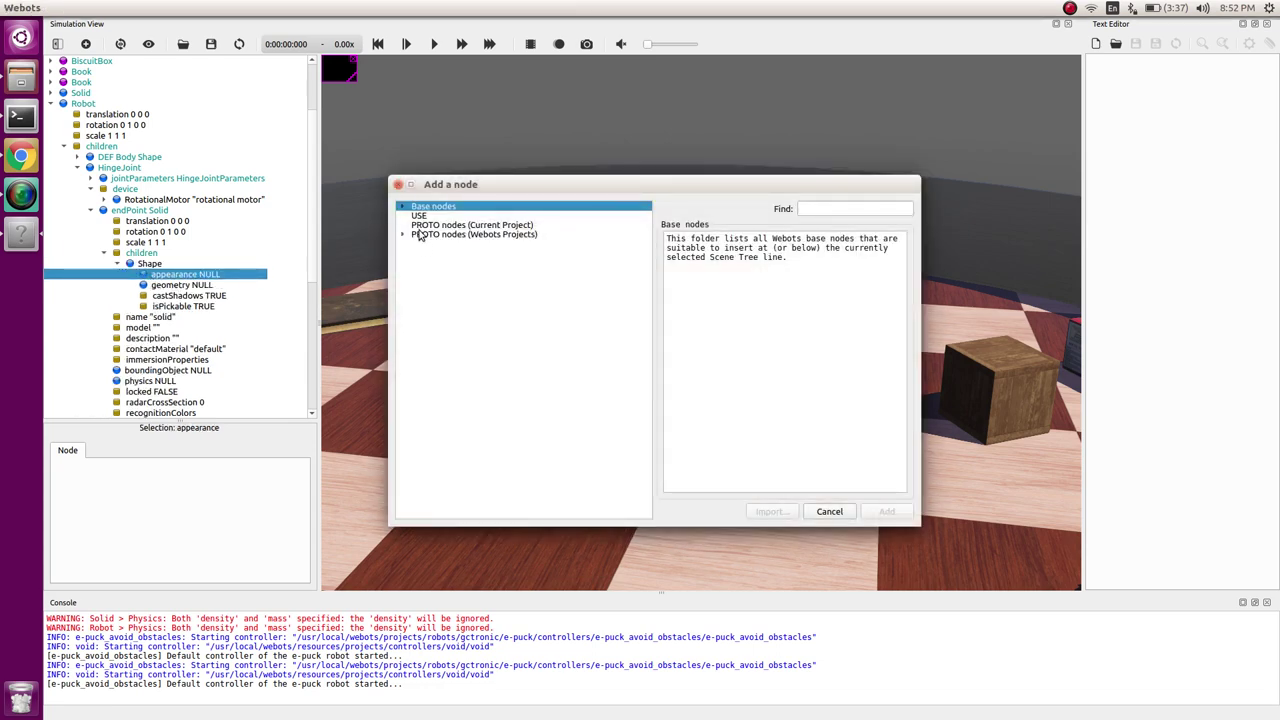
click(402, 206)
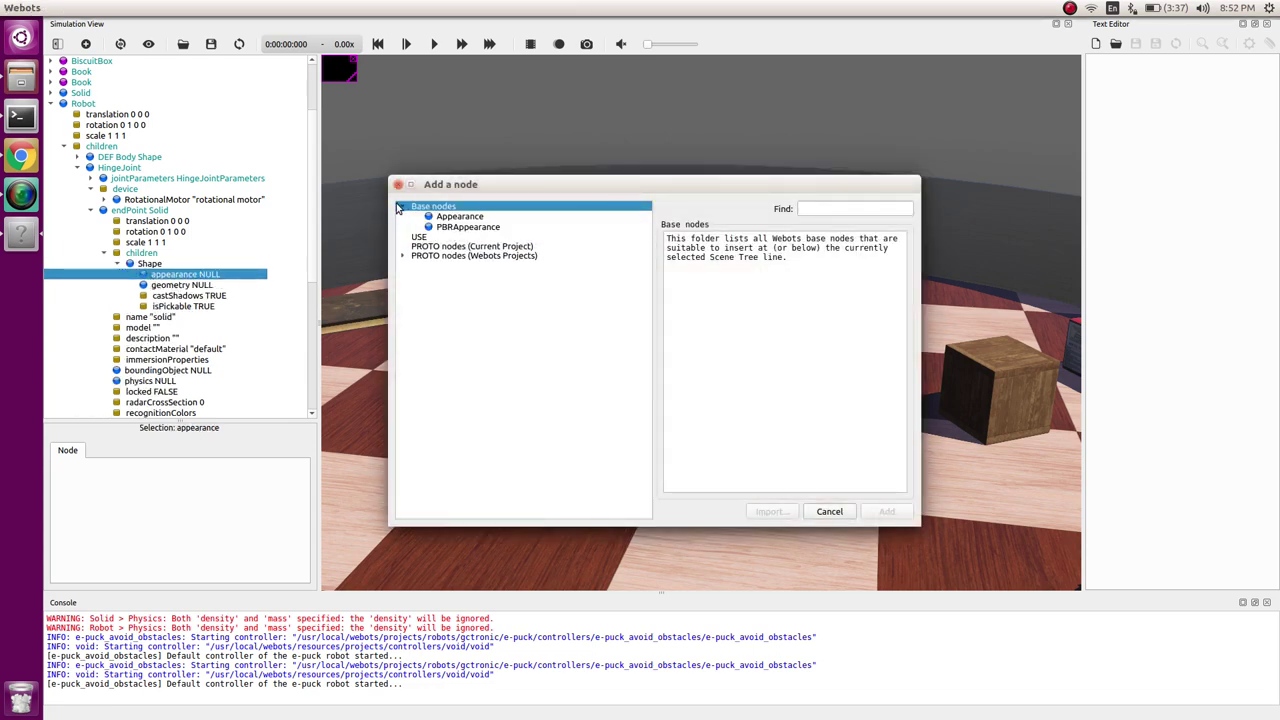
click(442, 228)
click(886, 512)
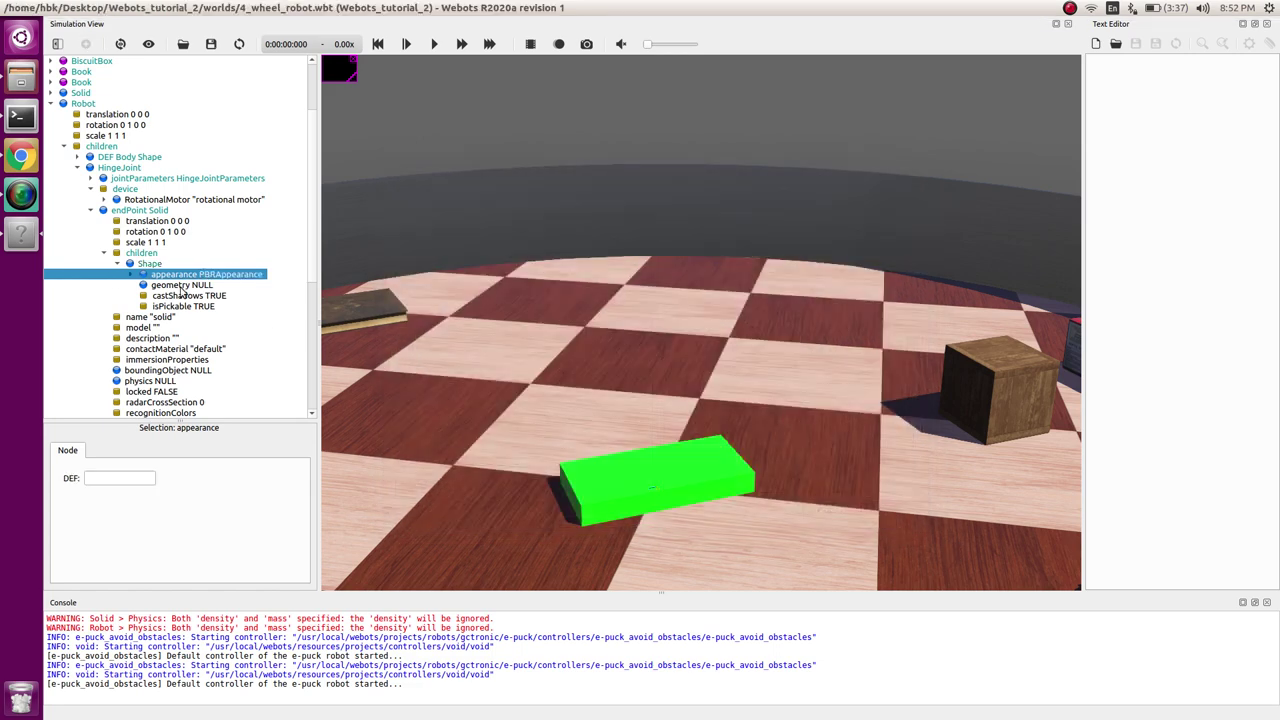
click(150, 286)
double_click(150, 286)
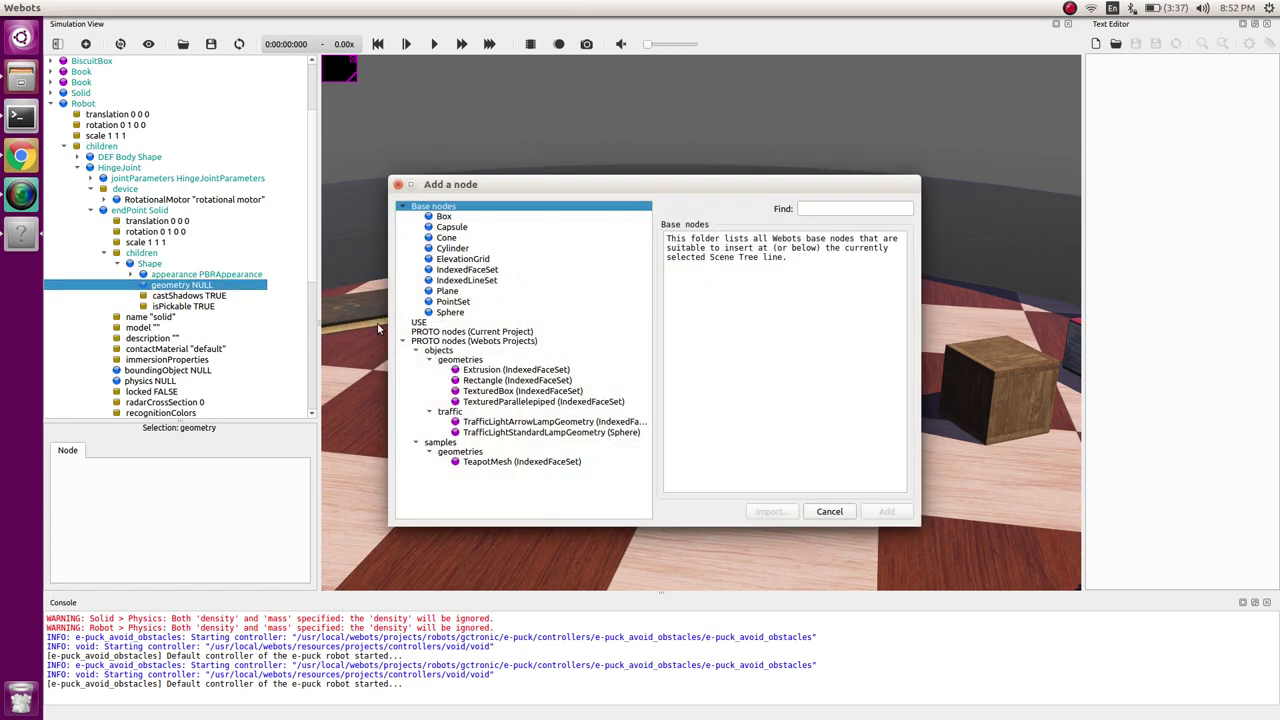
click(459, 251)
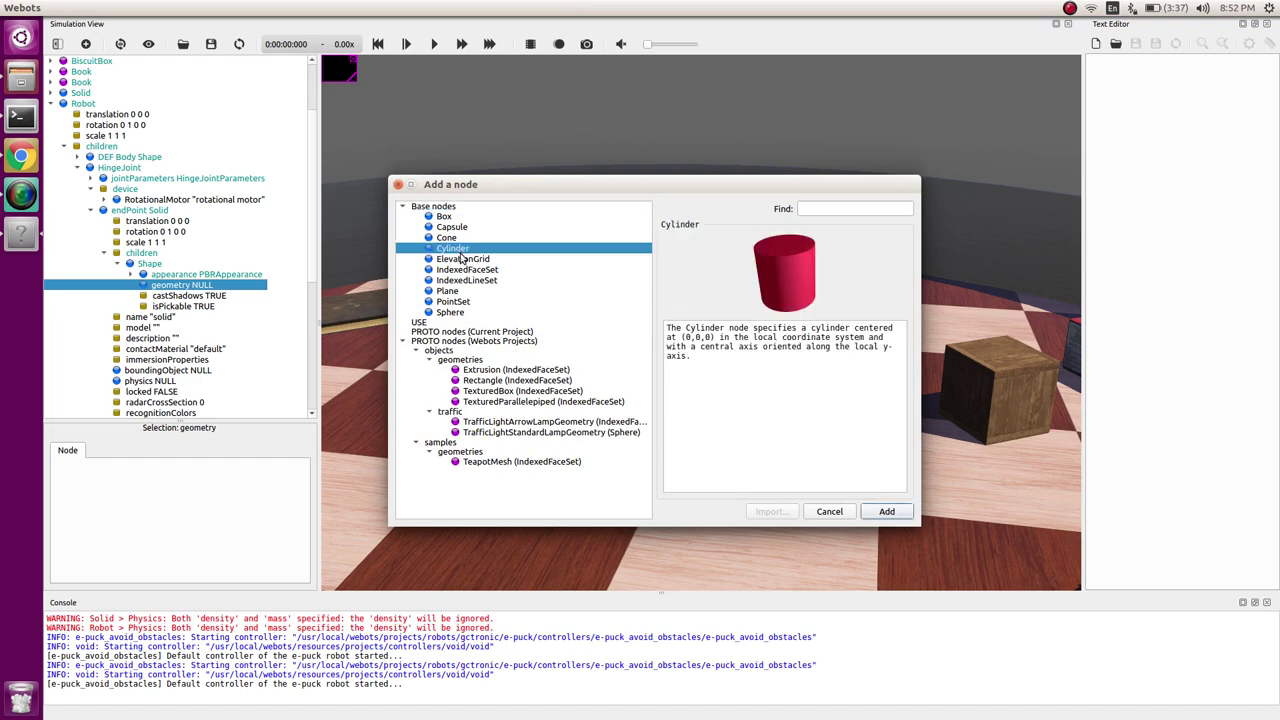
click(886, 512)
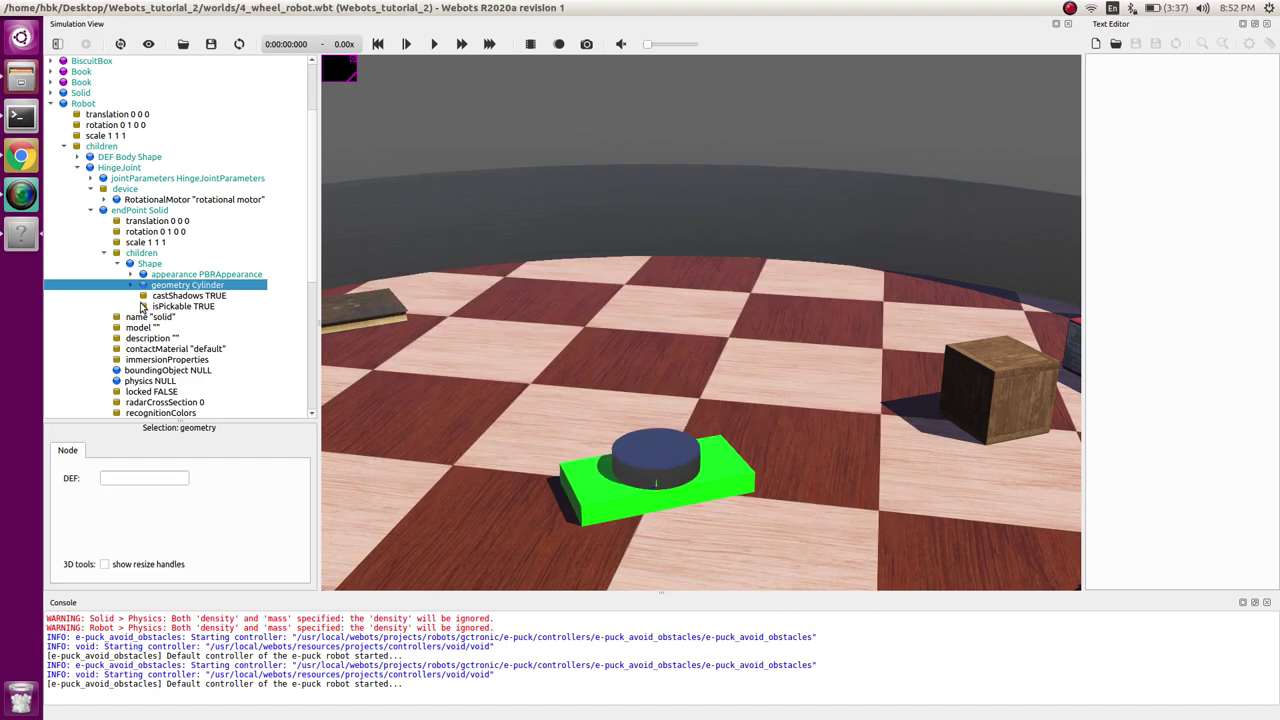
Set the Cylinder's height to 0.02 and radius to 0.04
click(131, 285)
click(168, 307)
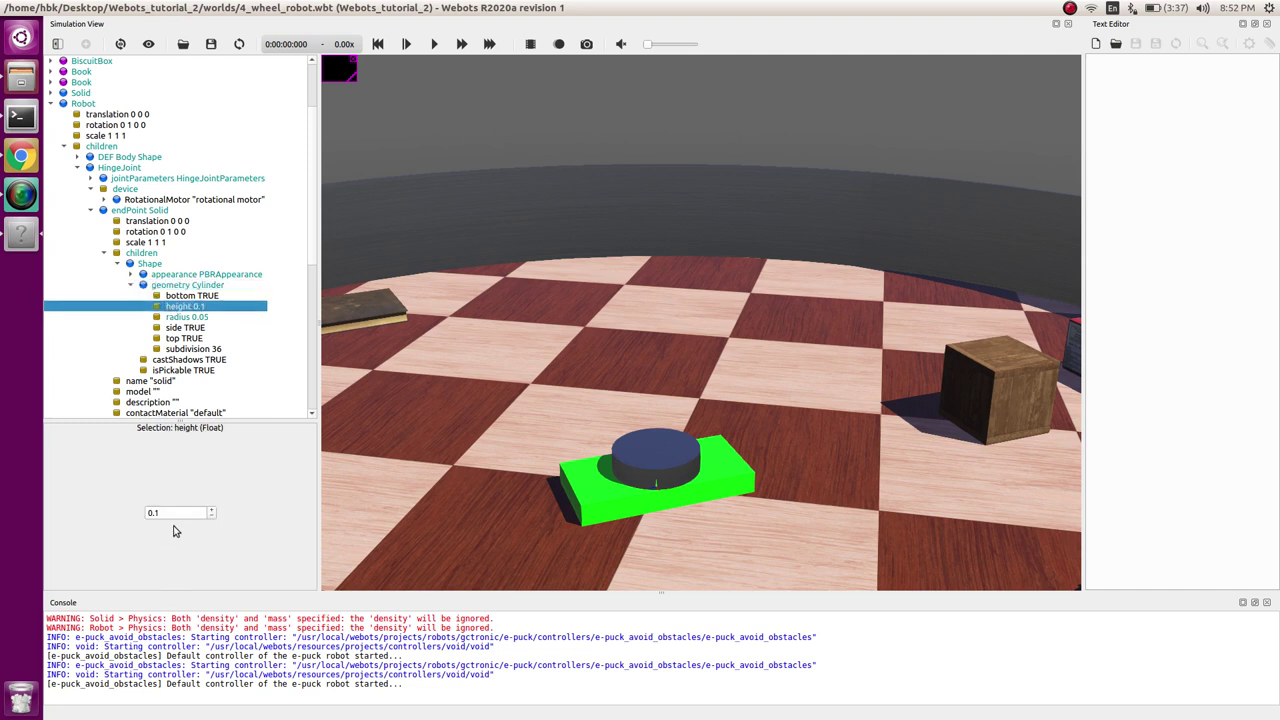
drag(176, 512, 130, 511)
key(Return)
click(187, 316)
click(185, 512)
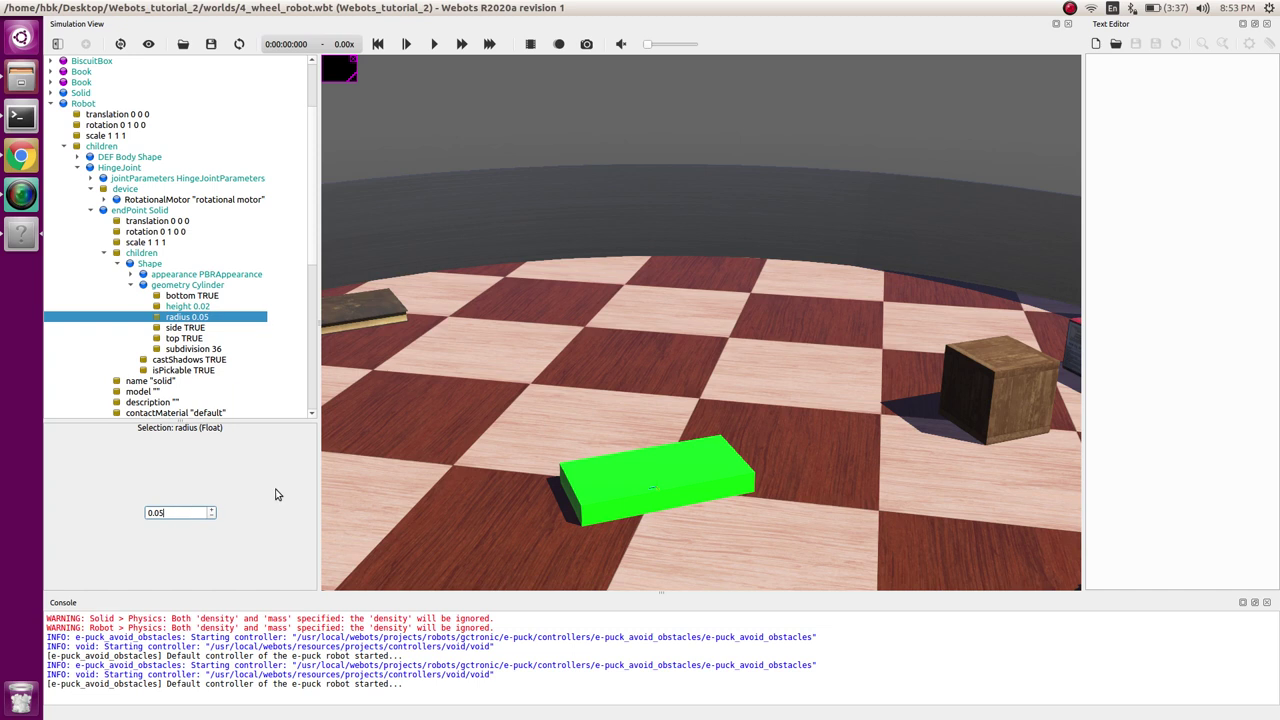
text(4)
key(Return)
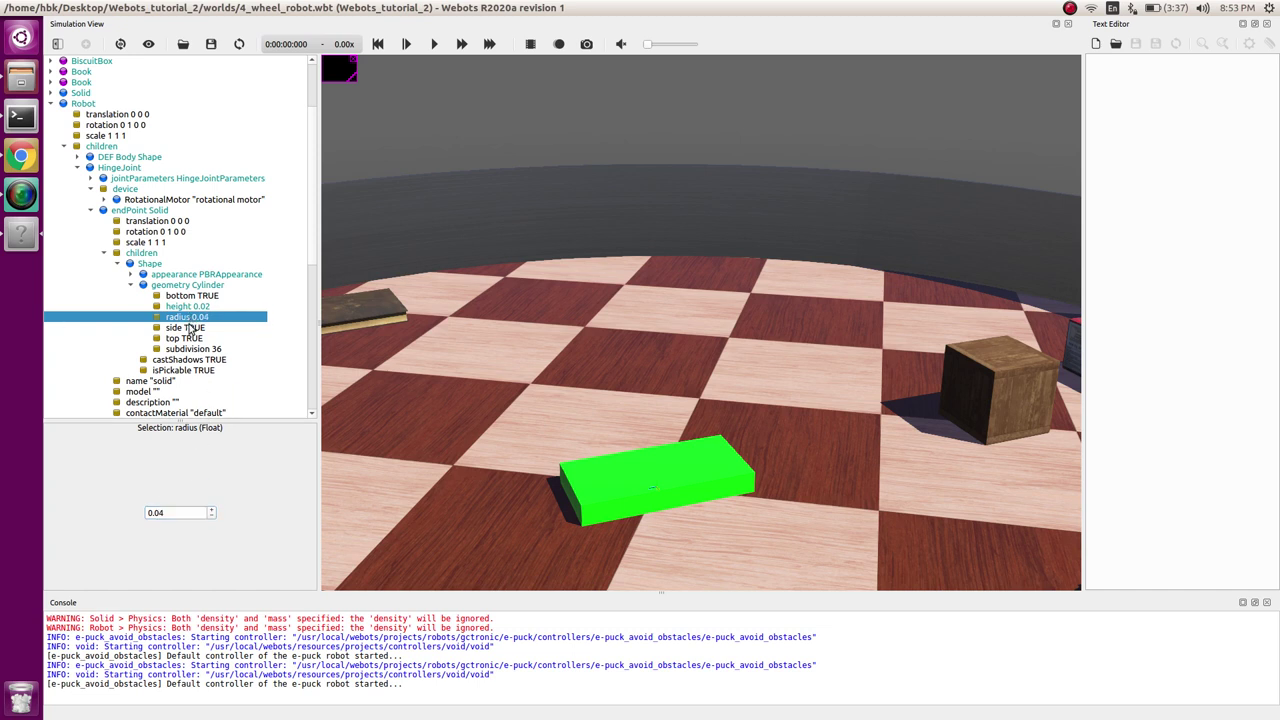
click(130, 286)
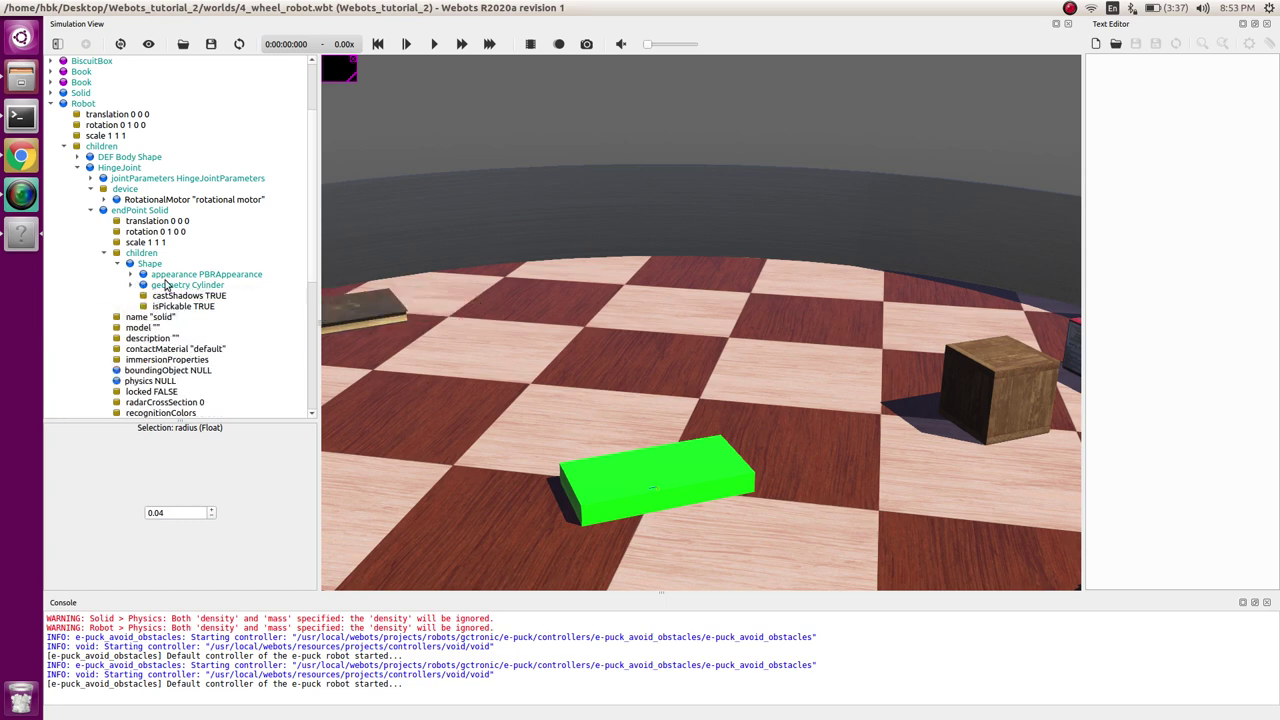
Lift the robot to 0.18 m above the arena floor
click(660, 475)
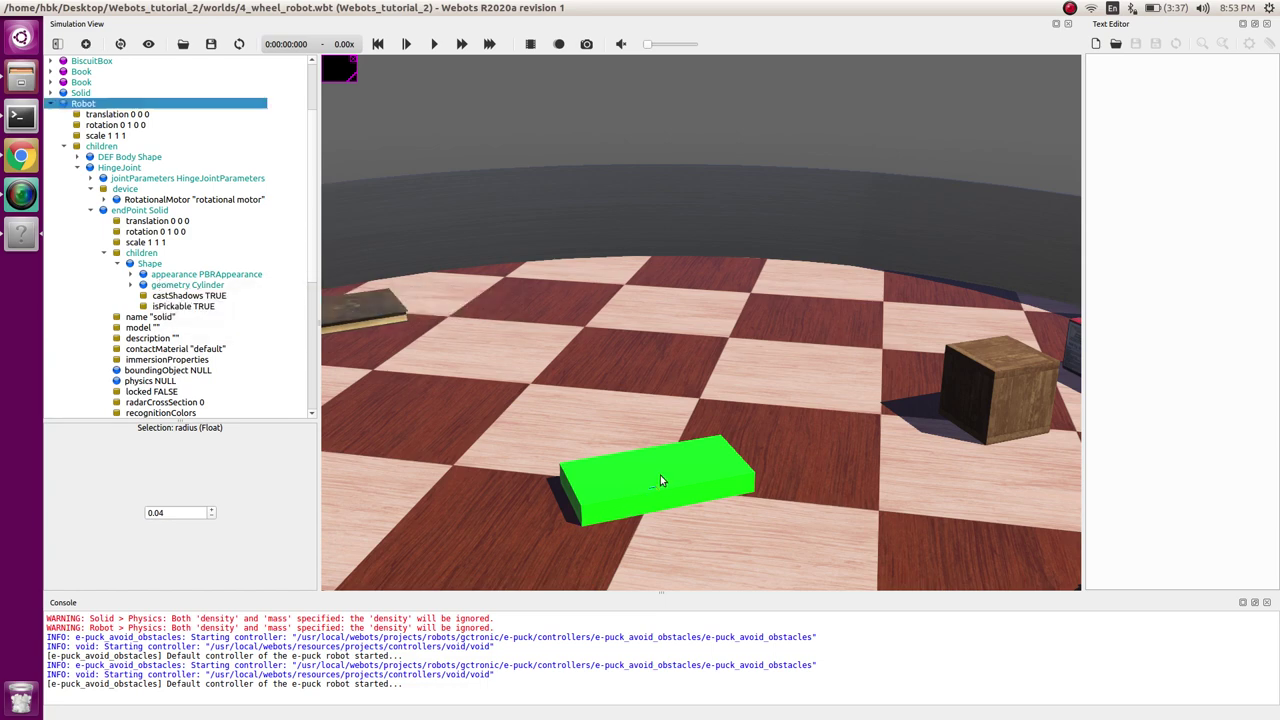
drag(655, 428, 656, 266)
mouse_move(632, 393)
mouse_down()
mouse_move(560, 371)
mouse_move(634, 395)
mouse_up()
scroll(645, 355, up, 2)
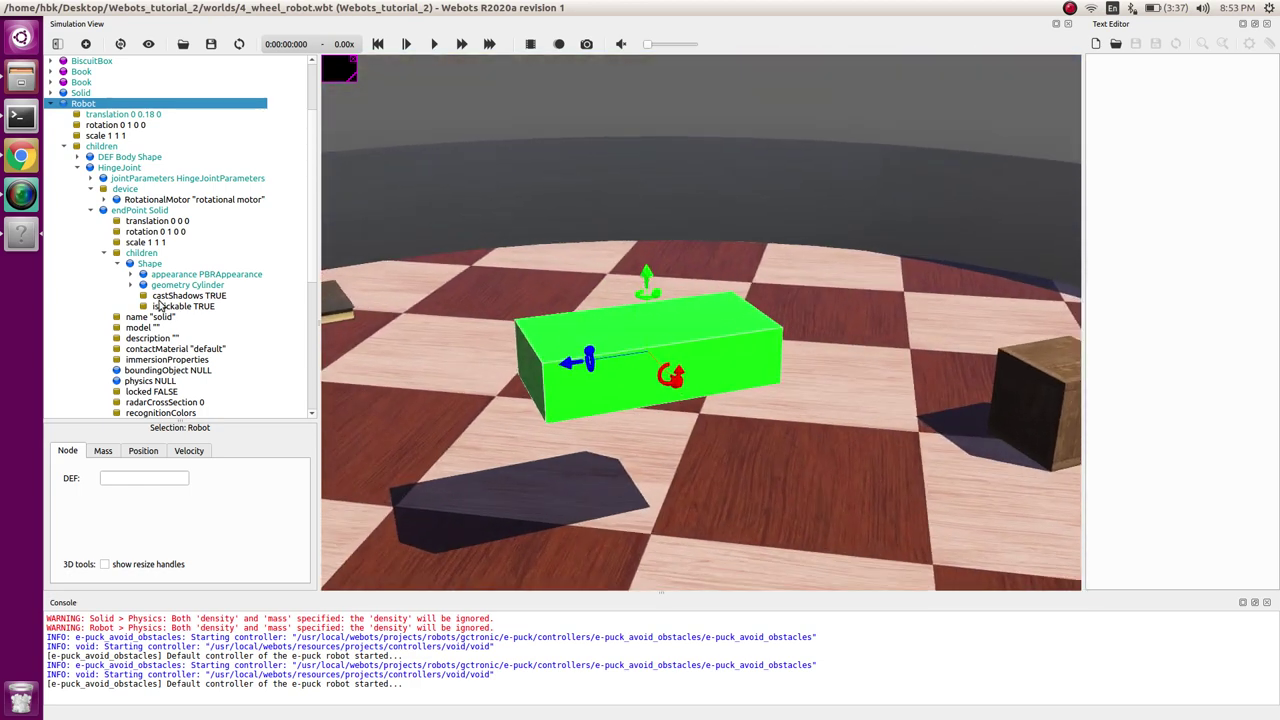
Give the wheel Shape the DEF name Wheel
click(116, 265)
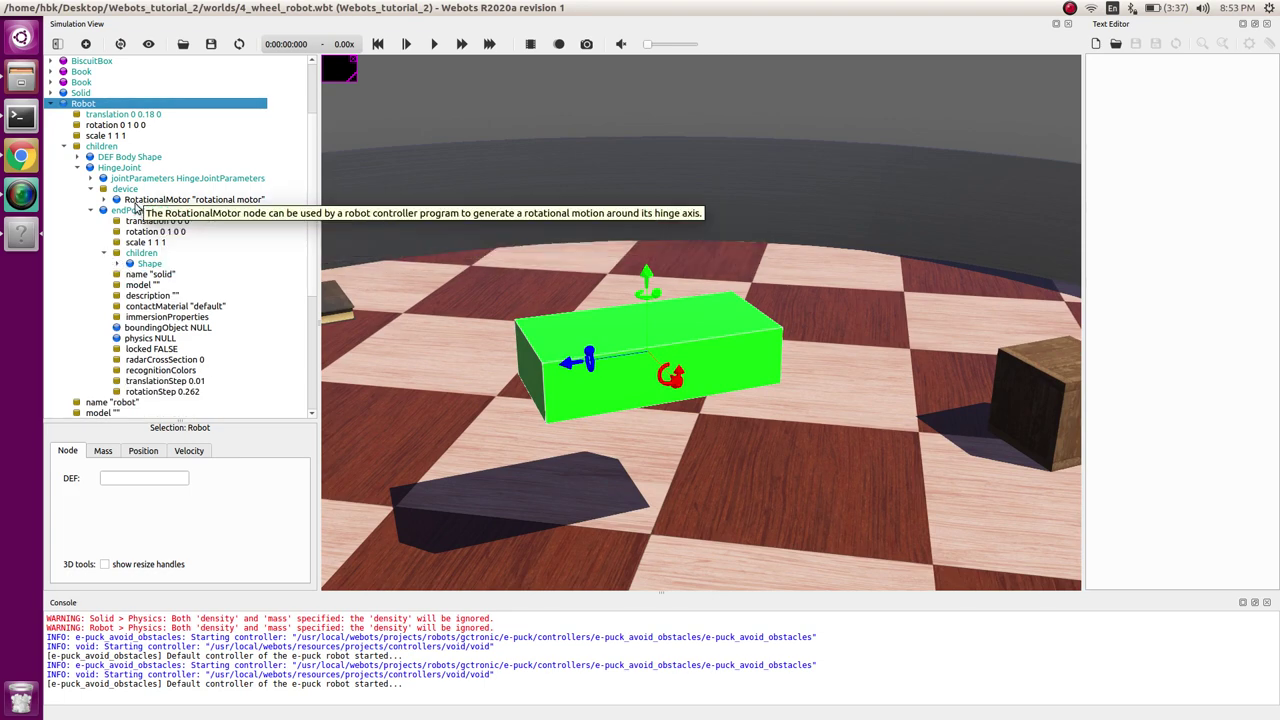
click(150, 264)
click(118, 478)
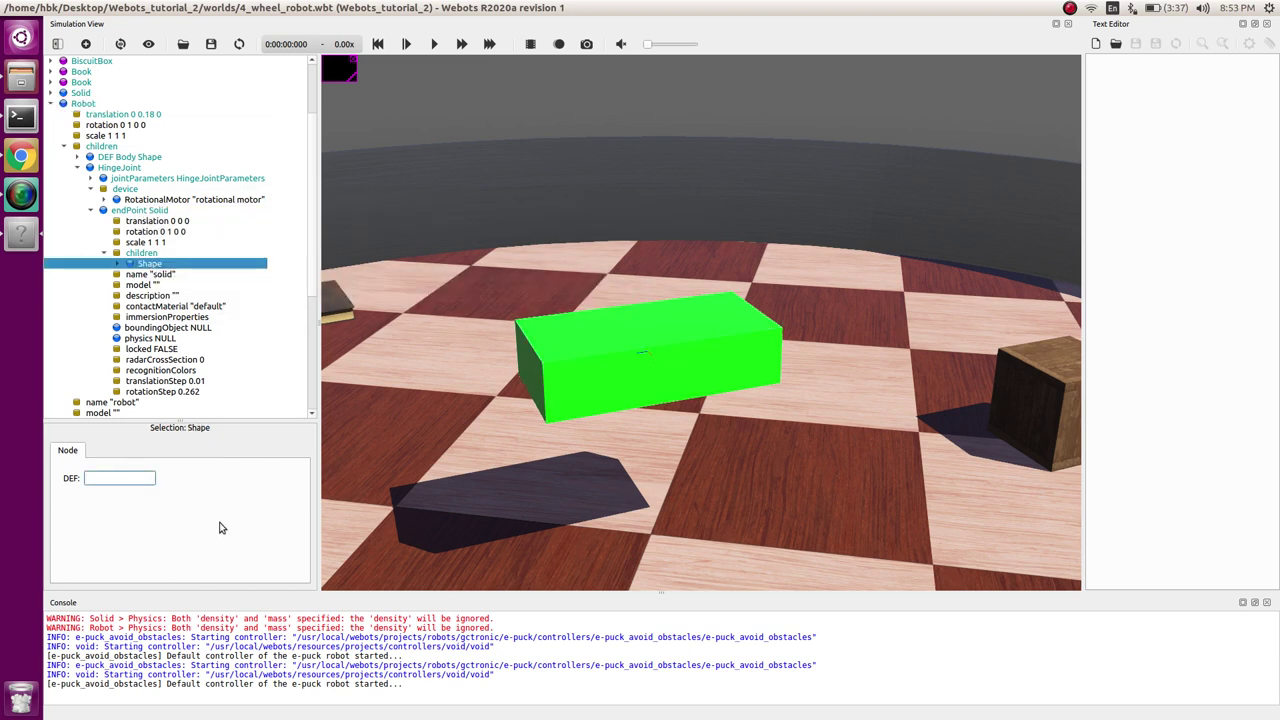
text(Wheel)
click(116, 273)
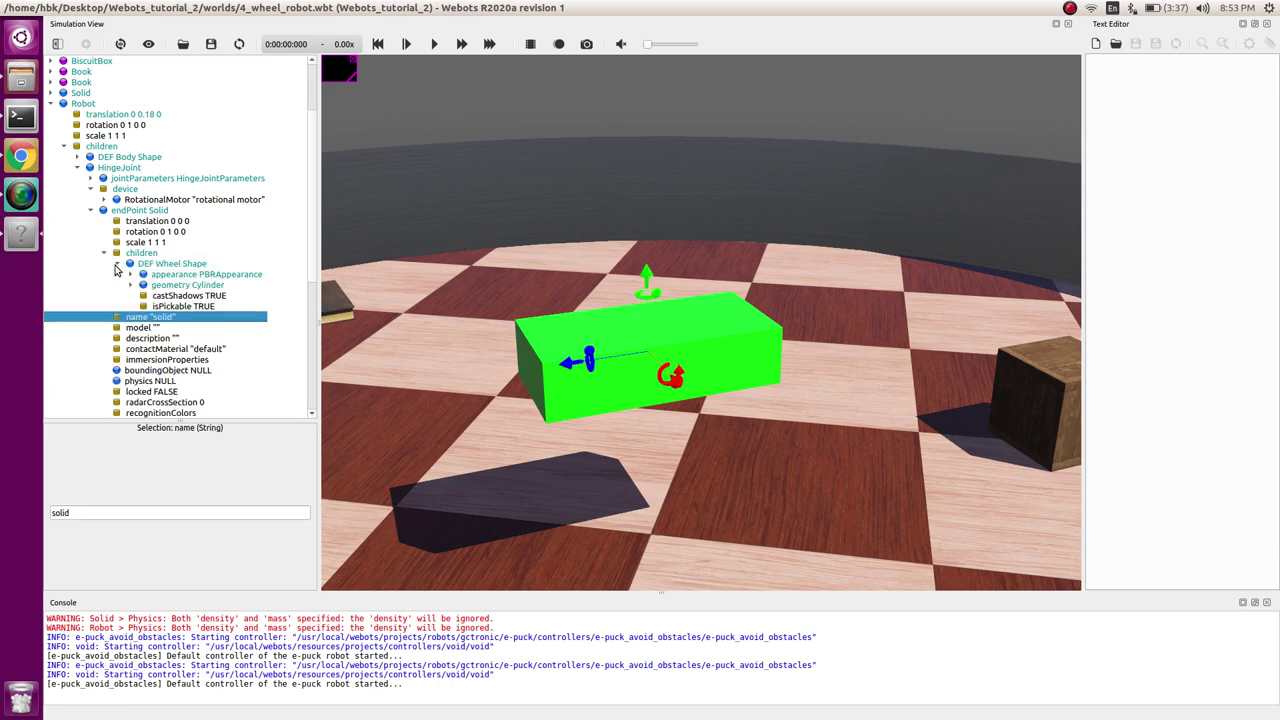
Set the wheel Solid's boundingObject to USE Wheel
click(138, 327)
key(ctrl+shift+a)
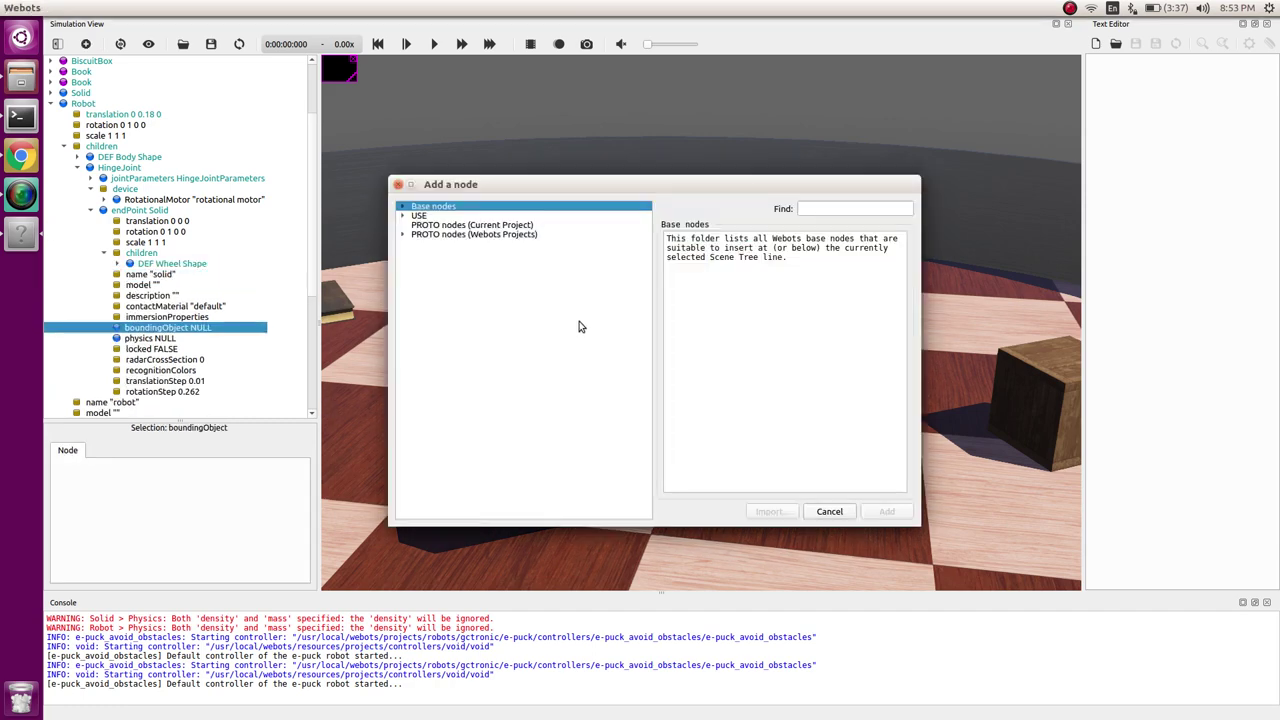
click(404, 215)
click(450, 257)
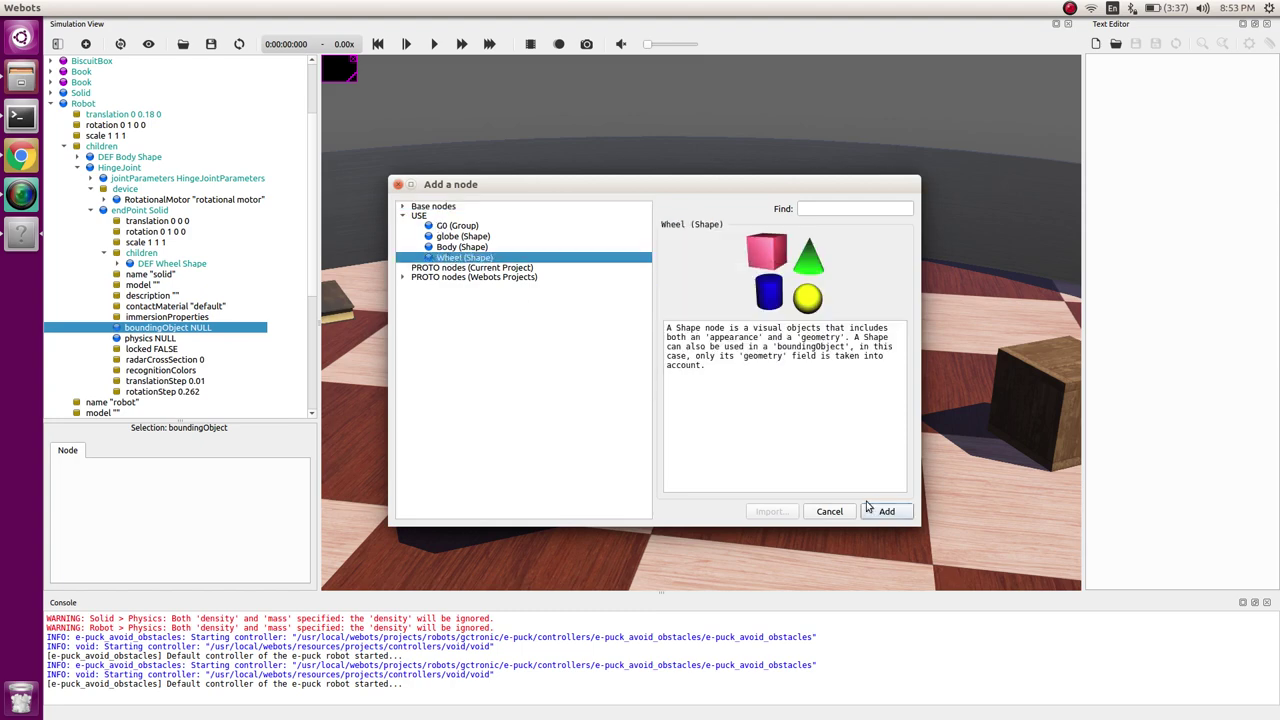
click(886, 511)
Add a Physics node to the wheel Solid, named DEF Physics_wh
click(145, 339)
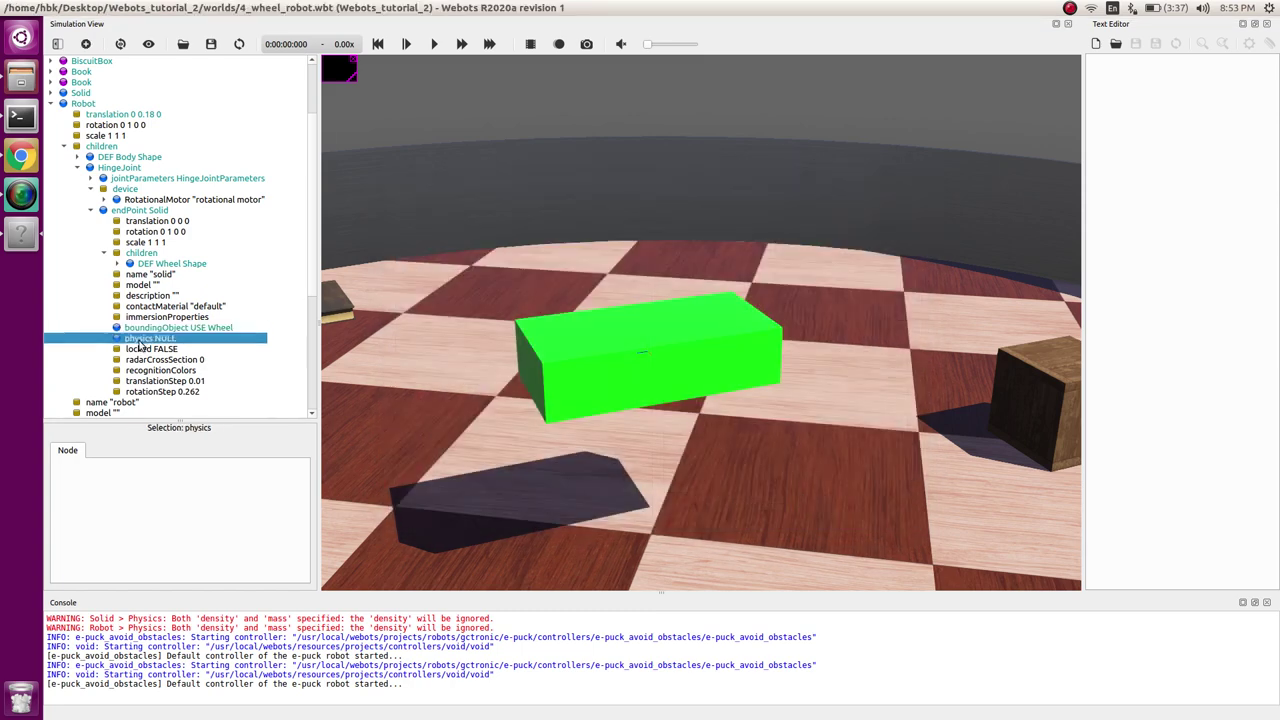
key(ctrl+shift+a)
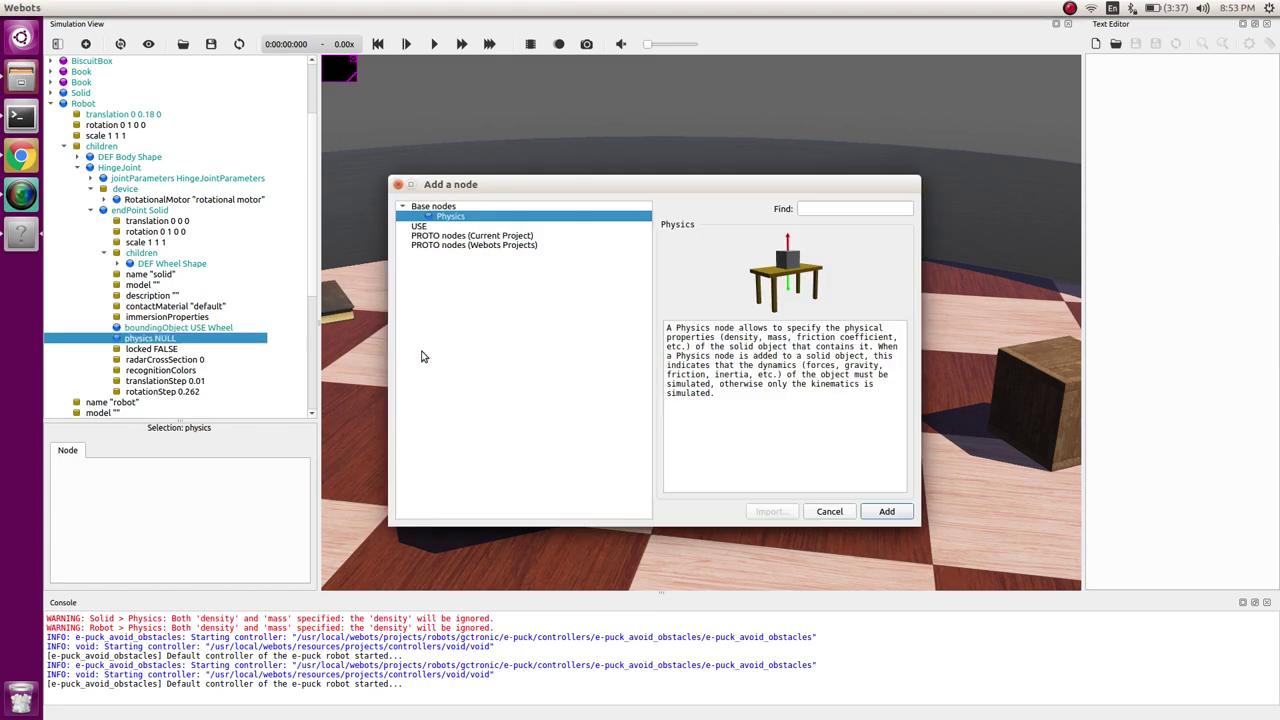
click(893, 513)
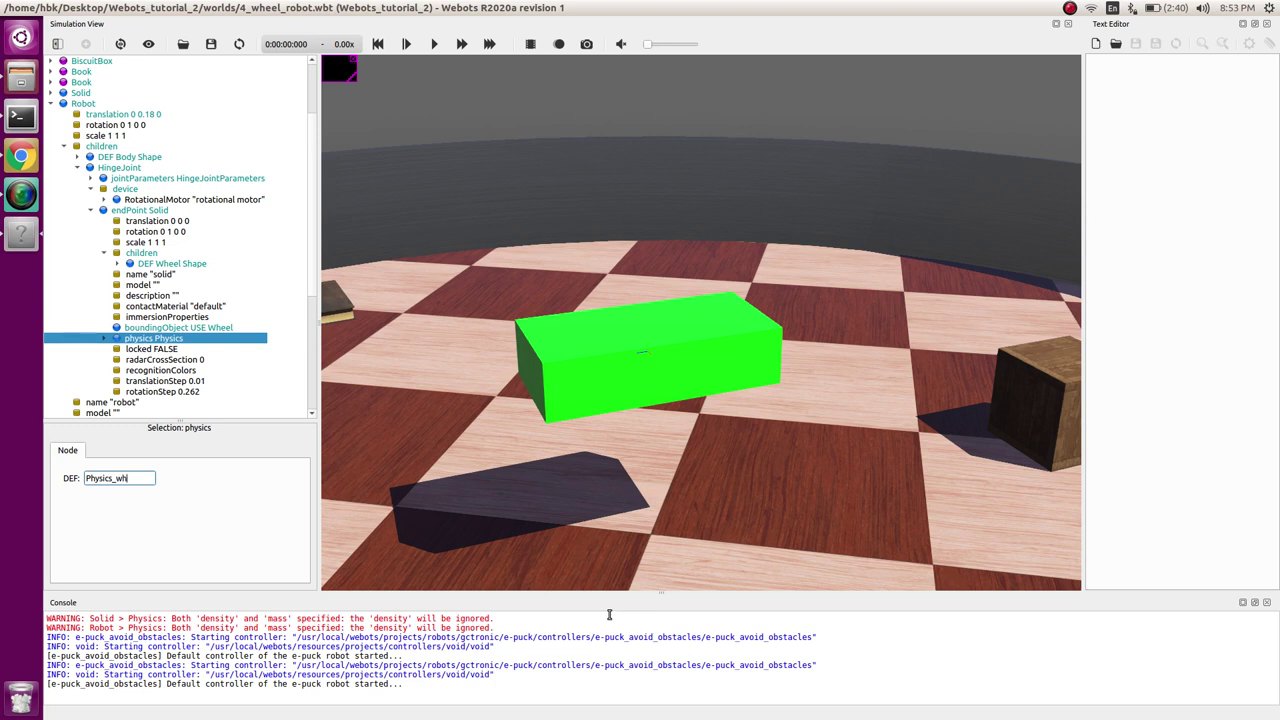
click(197, 328)
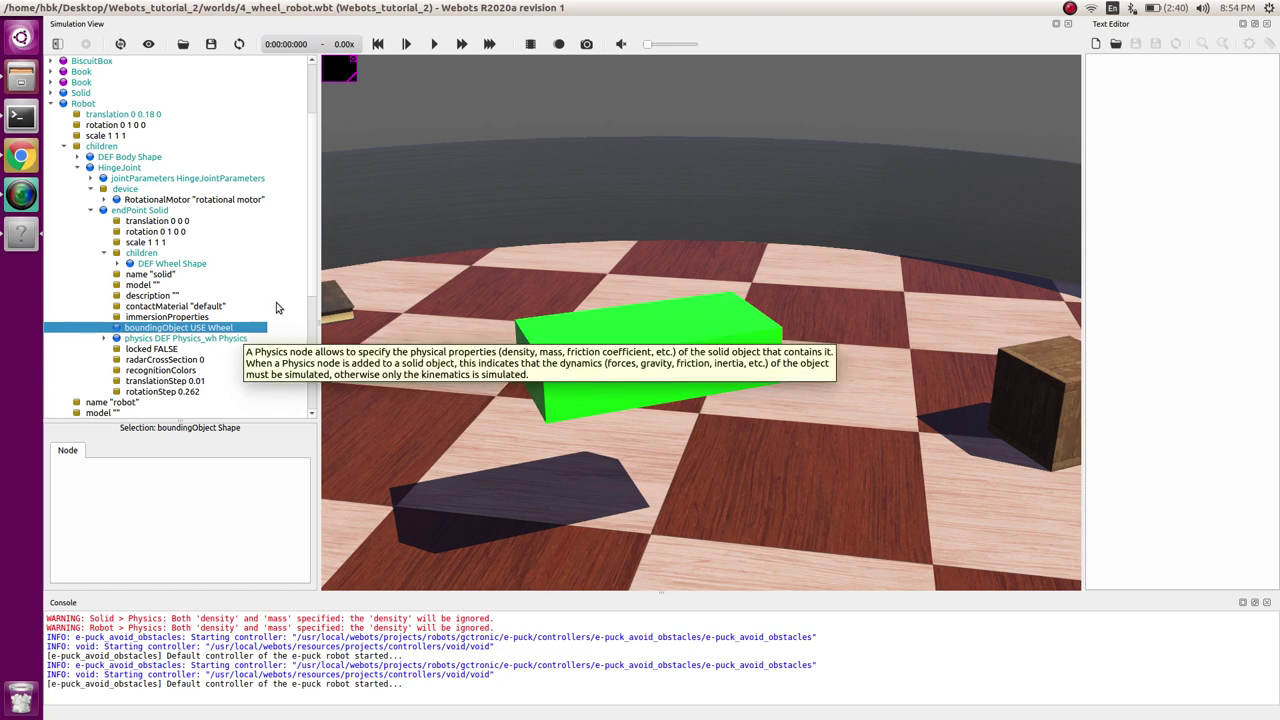
click(142, 221)
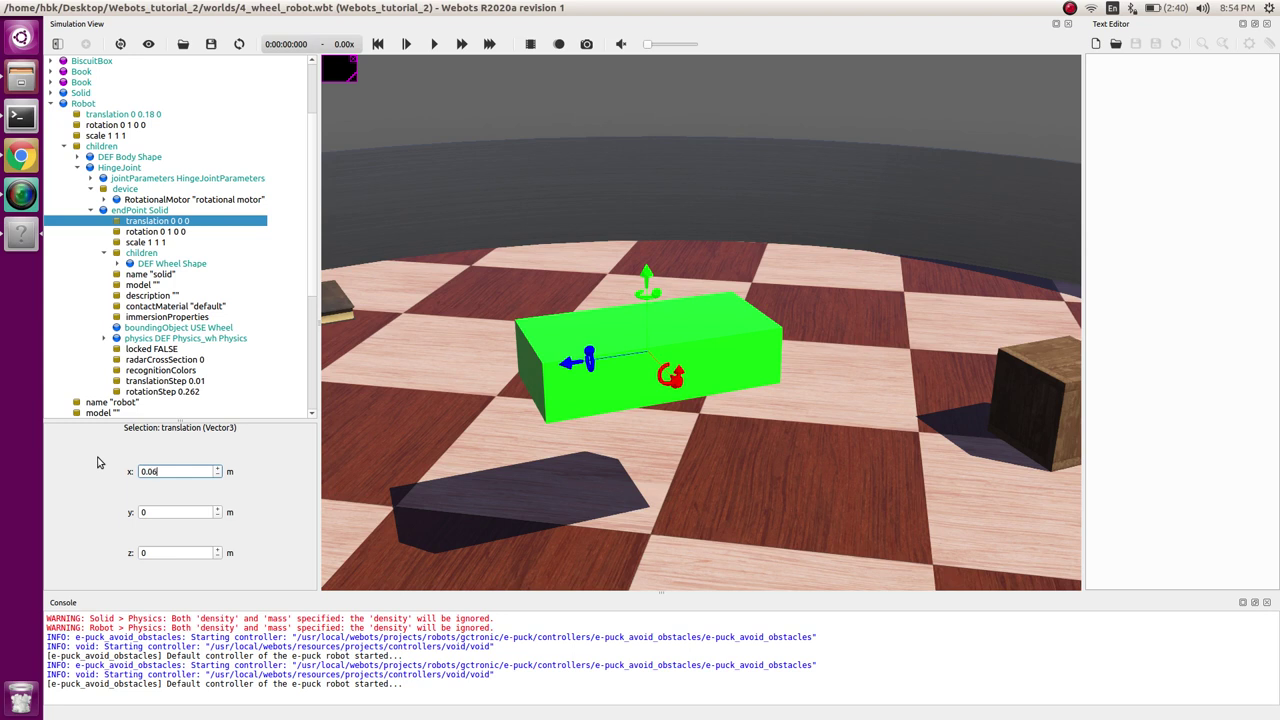
Commit the wheel's 0.06 0 0.05 position and rotate its end point 0 0 1 1.57 upright
key(Tab)
key(Tab)
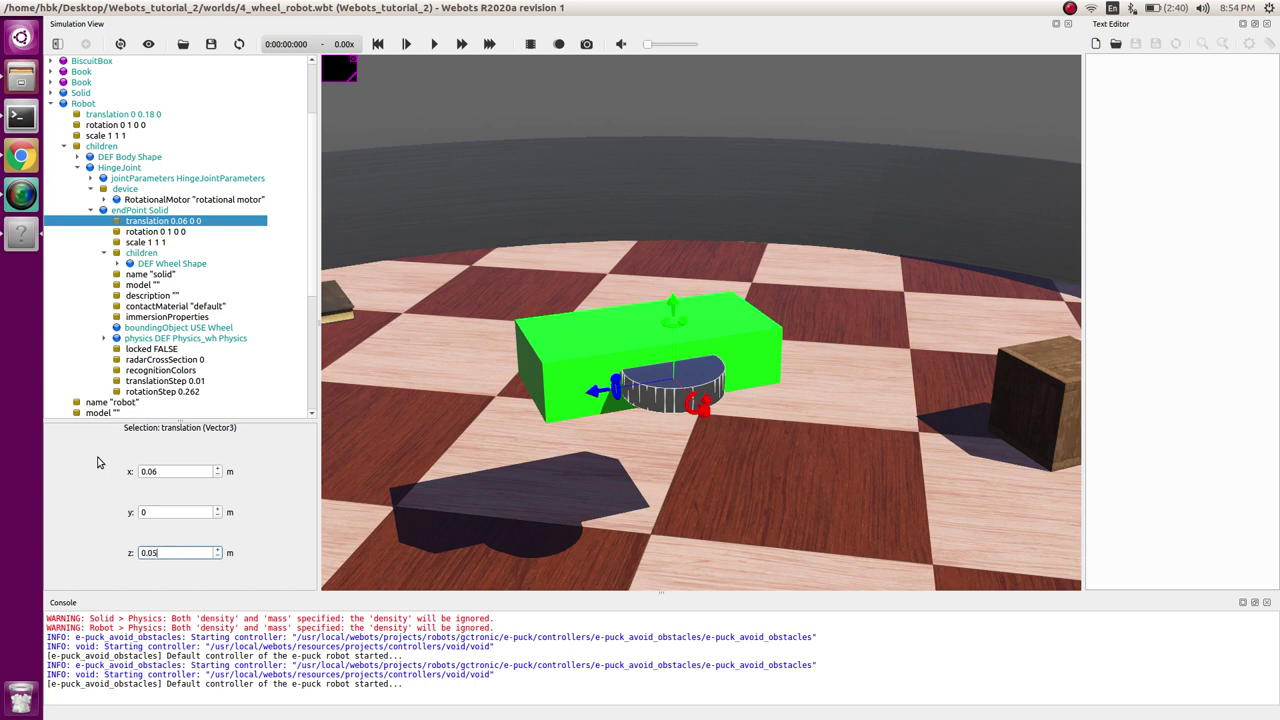
key(Return)
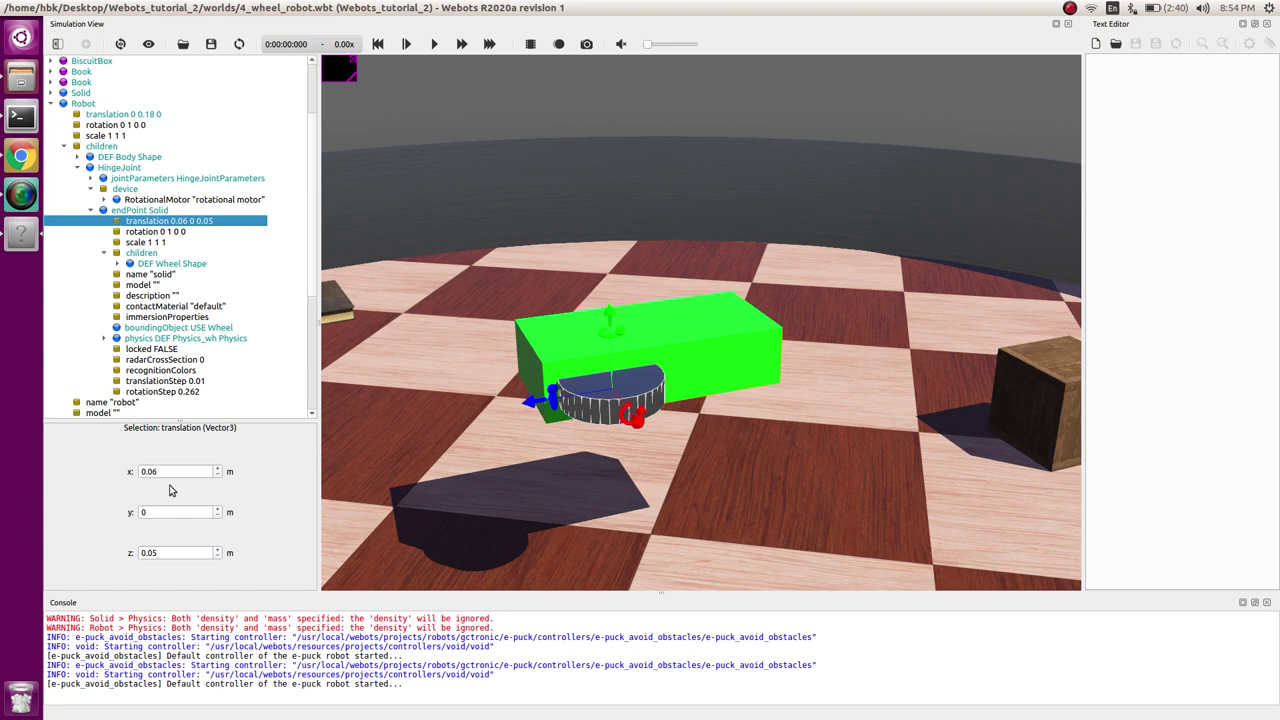
click(155, 232)
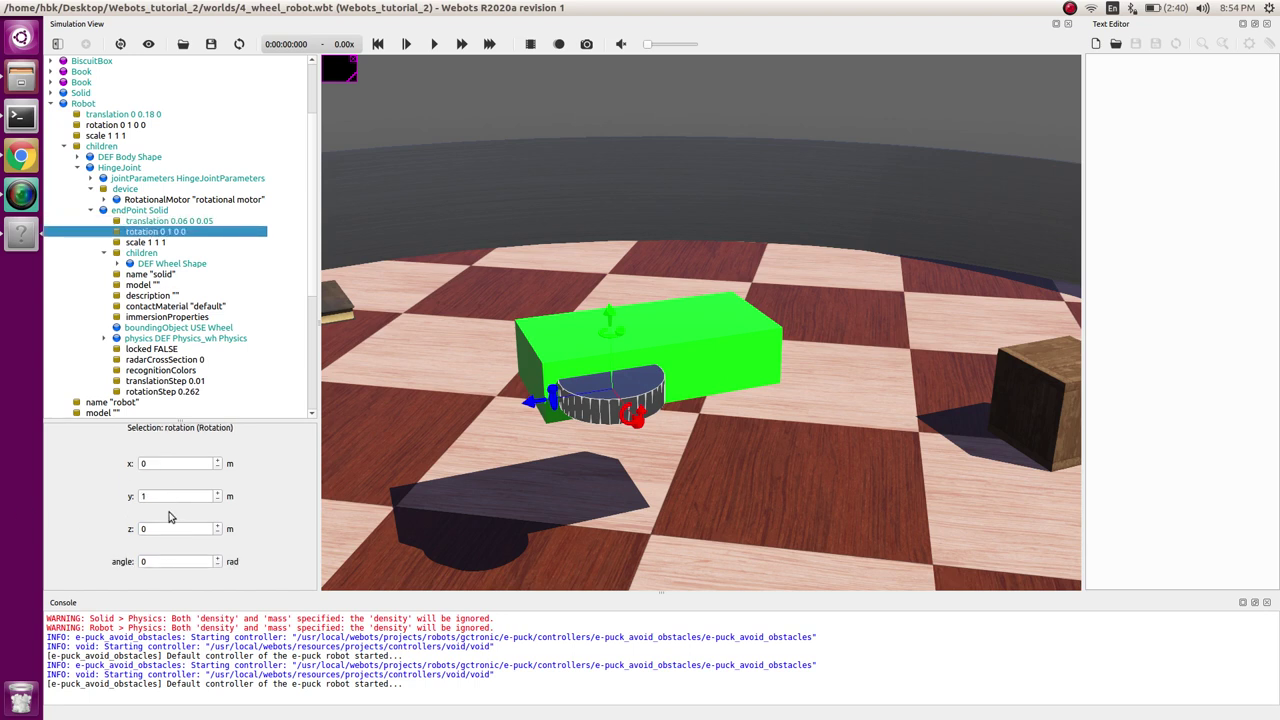
double_click(163, 463)
double_click(157, 496)
text(0)
double_click(147, 529)
text(1)
double_click(150, 562)
text(1.57)
click(167, 529)
mouse_move(566, 470)
mouse_down()
mouse_move(568, 441)
mouse_move(560, 453)
mouse_up()
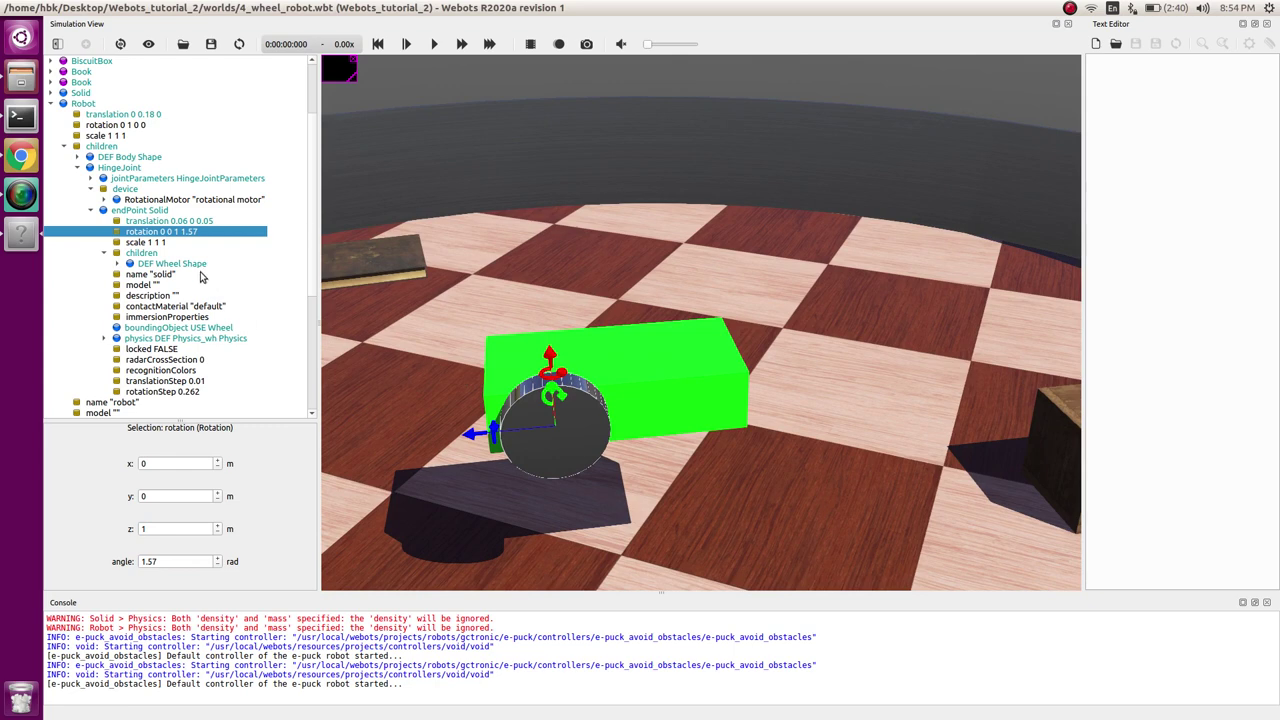
click(90, 210)
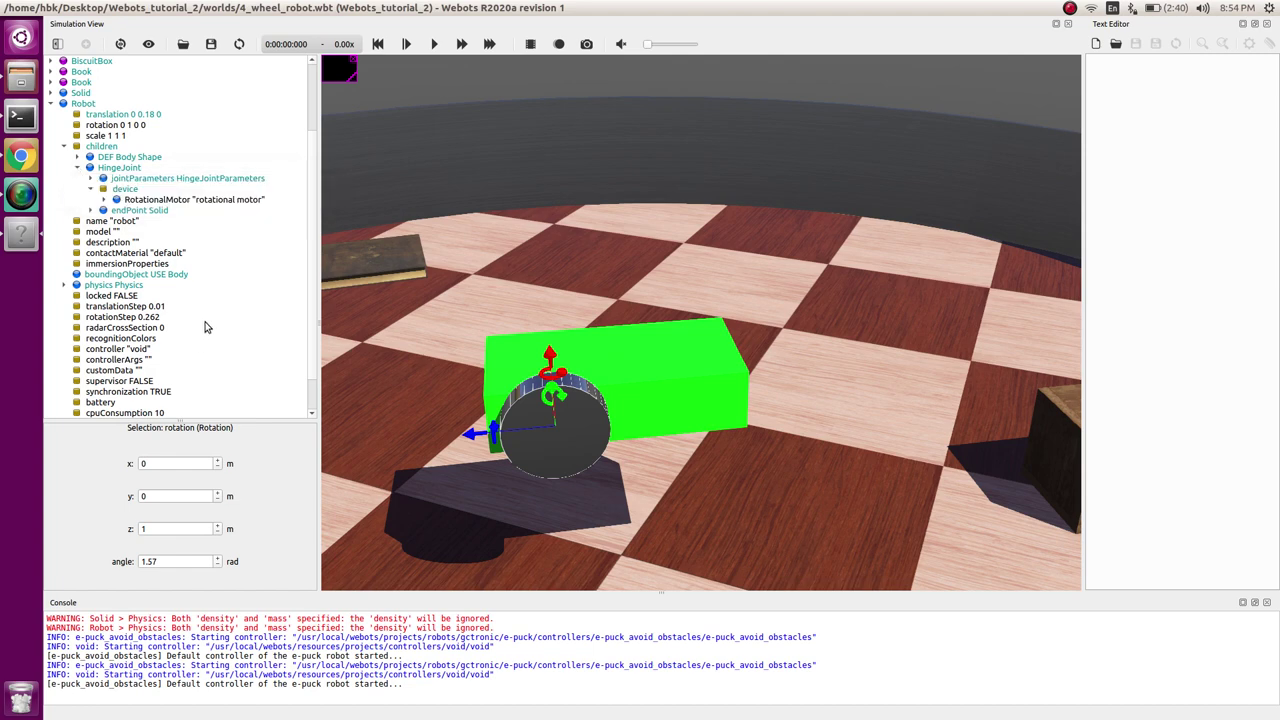
Set the wheel's PBRAppearance base colour to 1 0 0
click(91, 211)
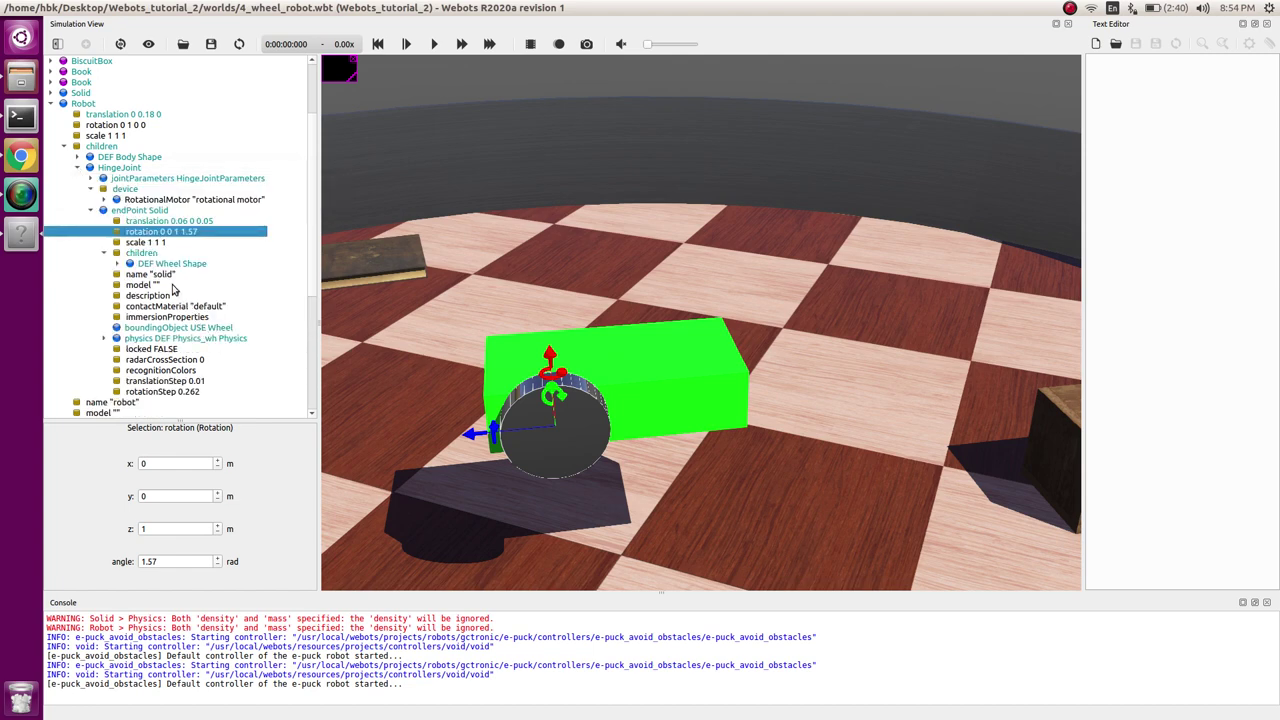
click(117, 264)
click(131, 275)
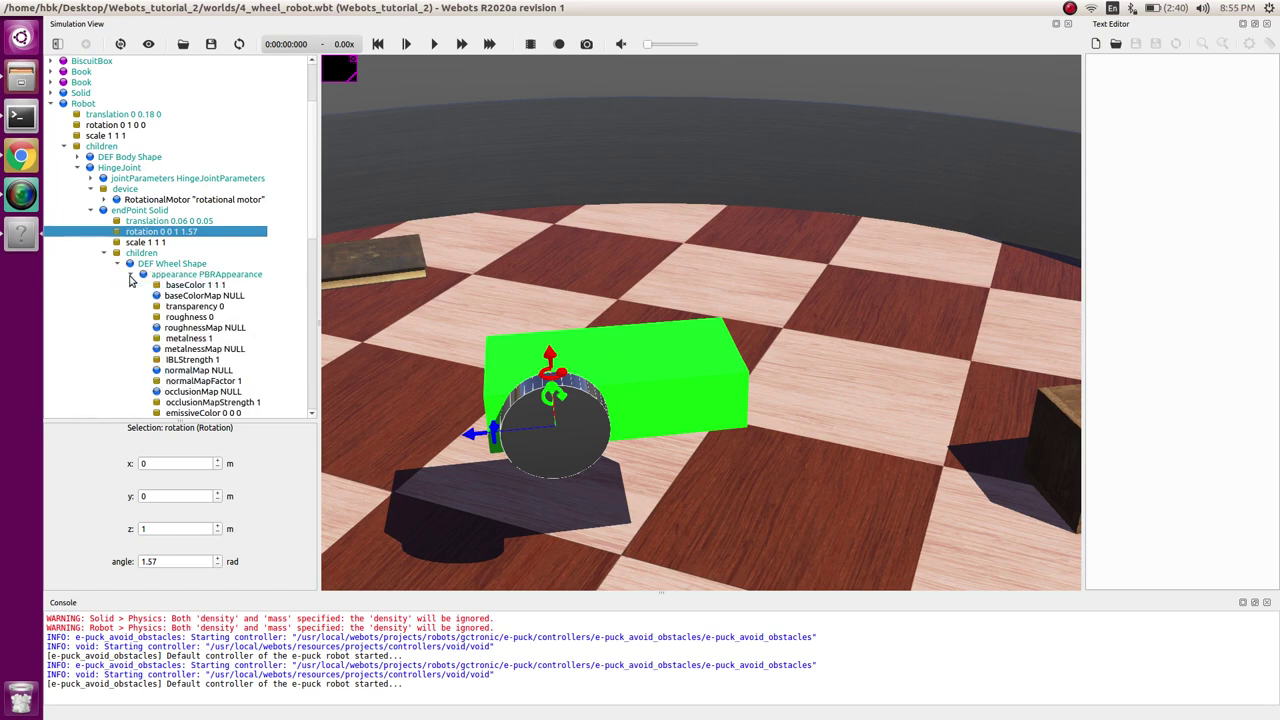
click(174, 287)
click(161, 493)
double_click(161, 493)
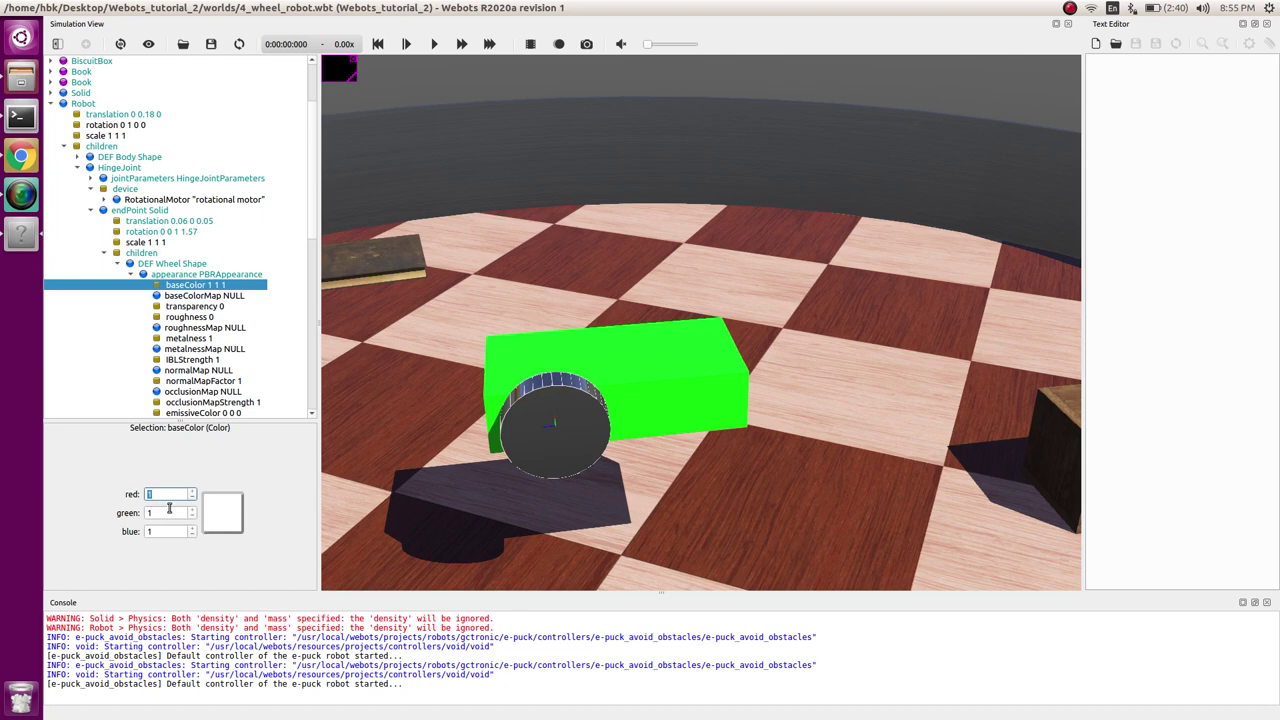
double_click(161, 513)
text(0)
double_click(153, 530)
text(0)
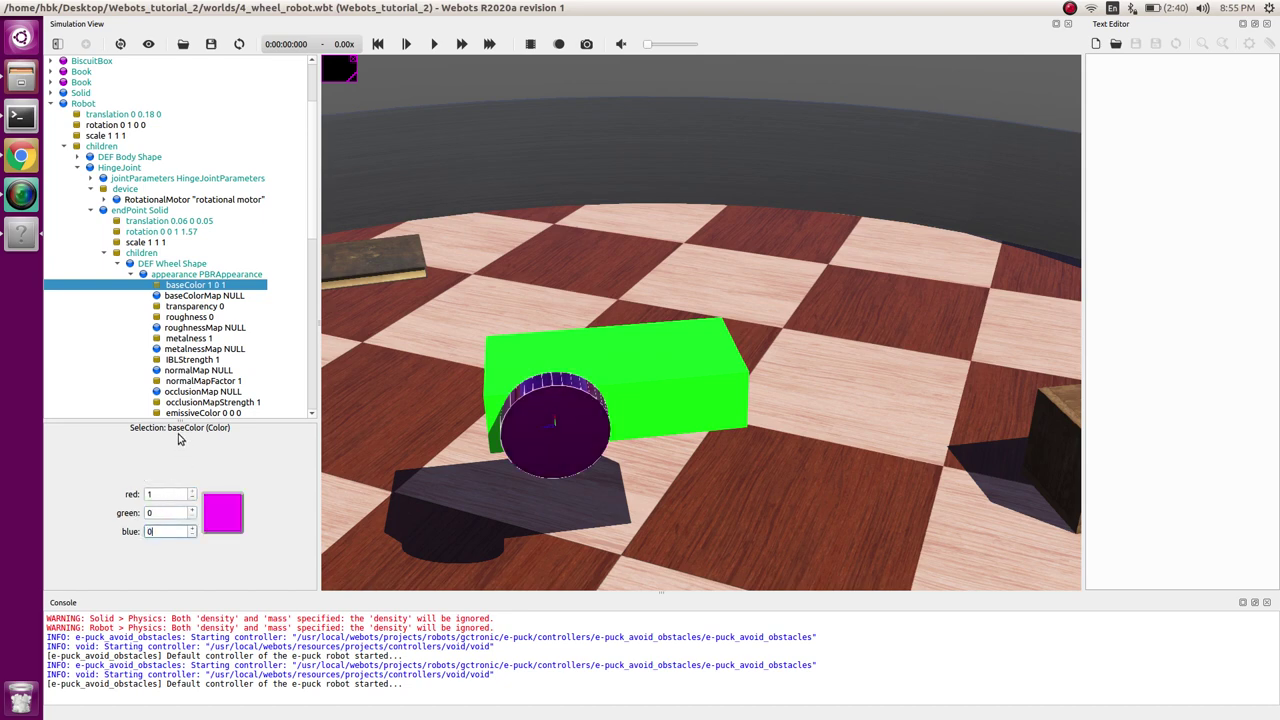
double_click(163, 494)
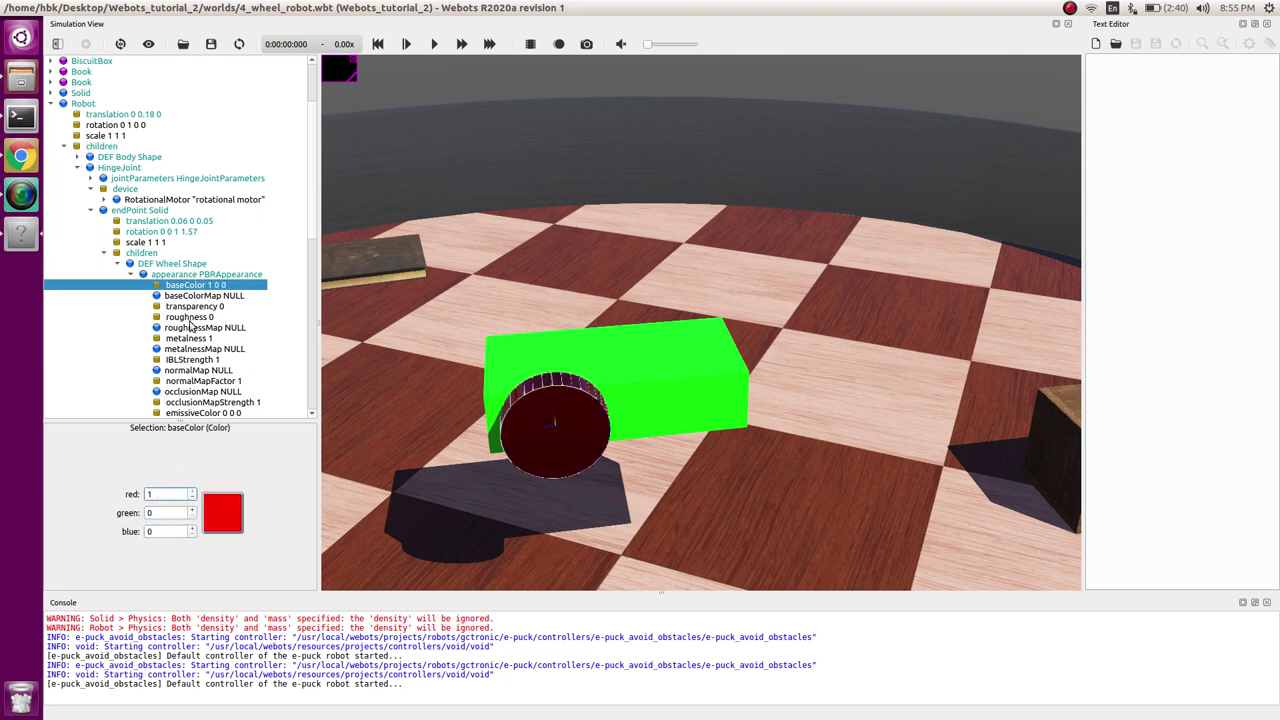
Set the wheel's metalness to 0 for a matte finish and collapse the first hinge joint
click(190, 338)
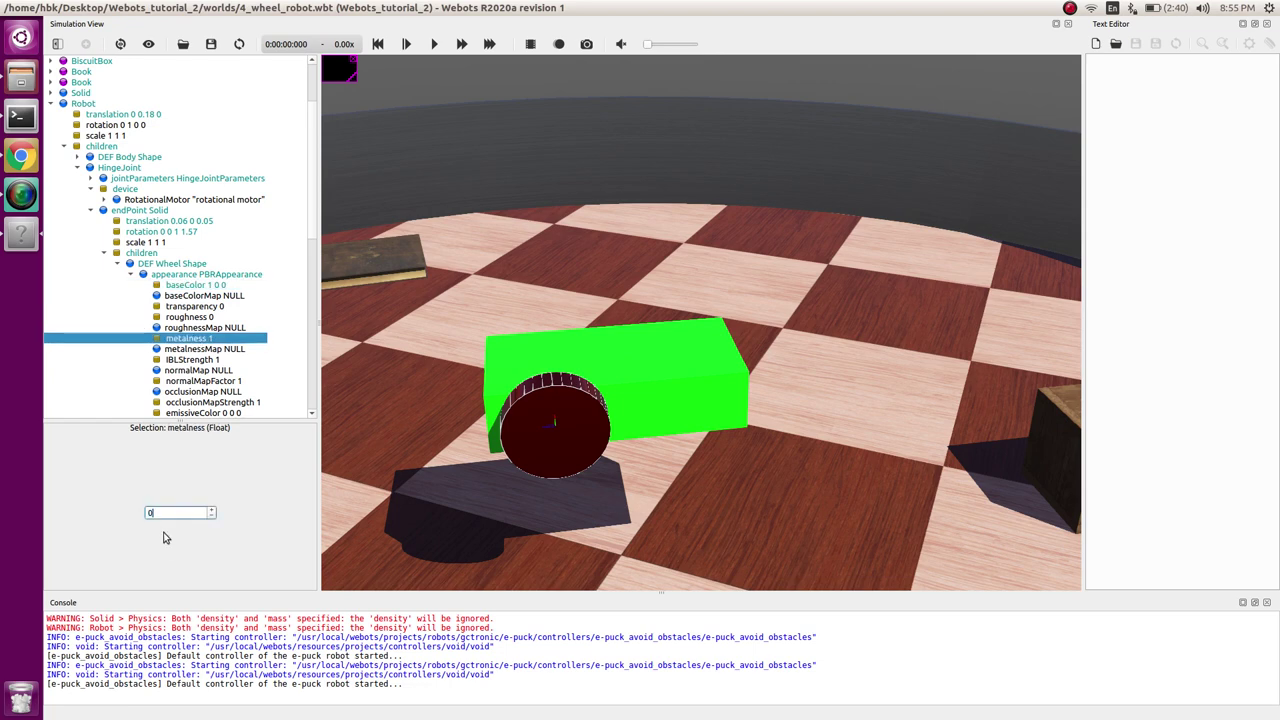
text(0)
key(Return)
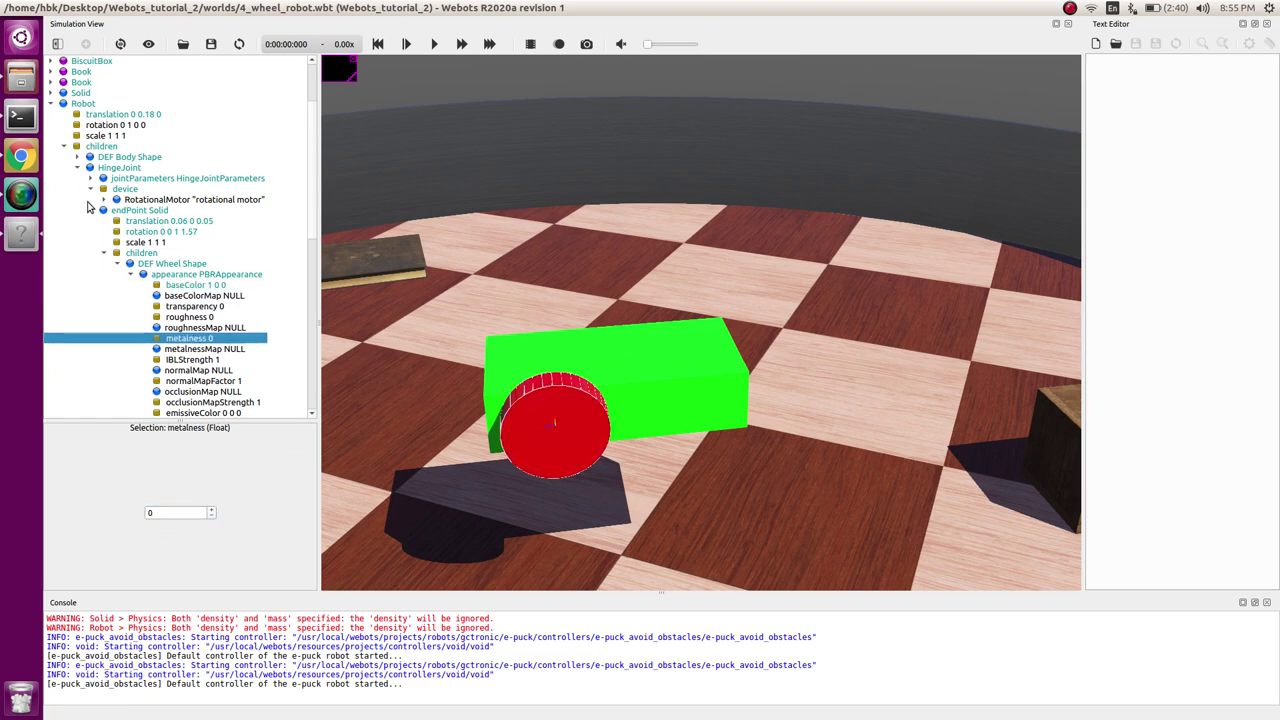
click(104, 252)
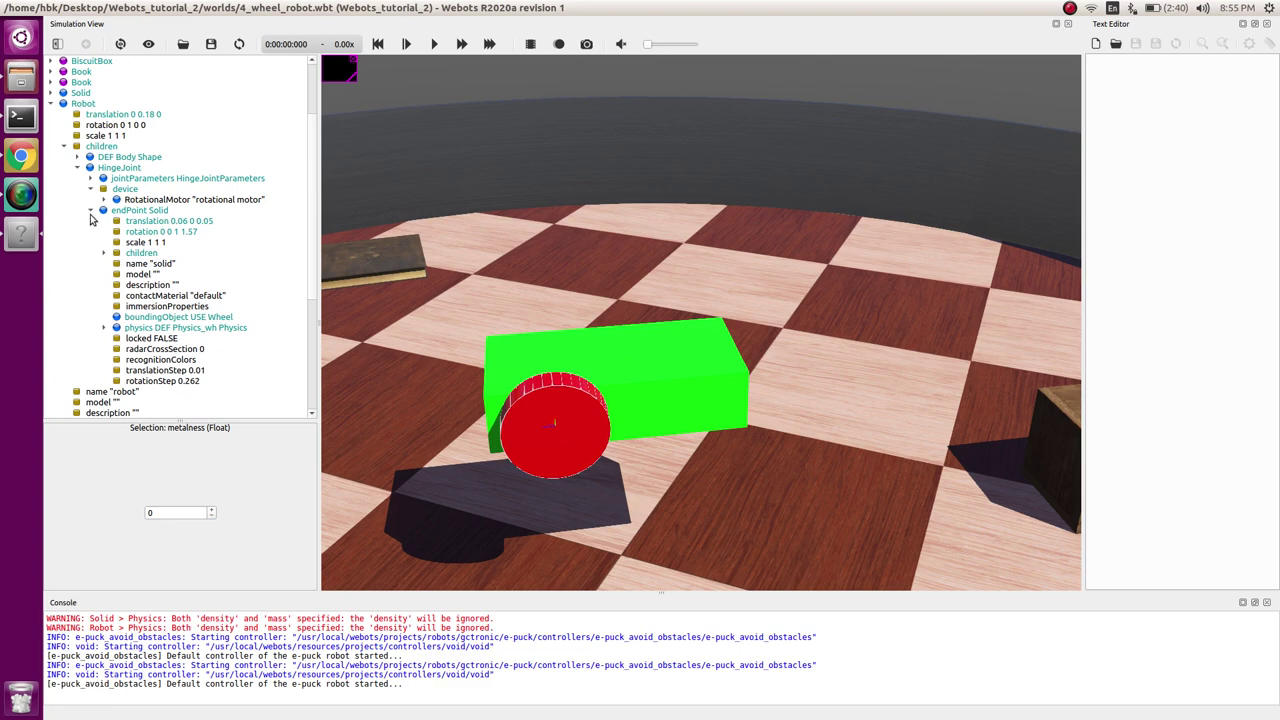
click(91, 211)
click(91, 211)
click(91, 211)
click(77, 167)
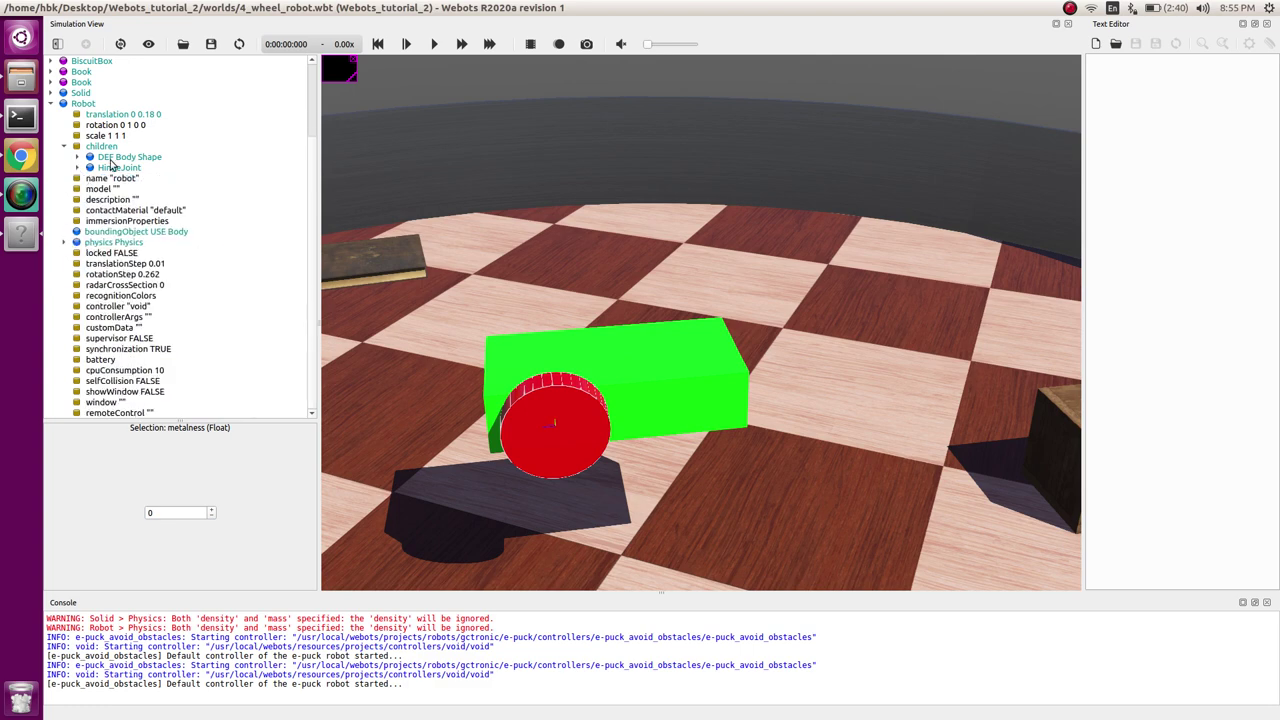
Insert a second HingeJoint into the robot after the first one
click(118, 168)
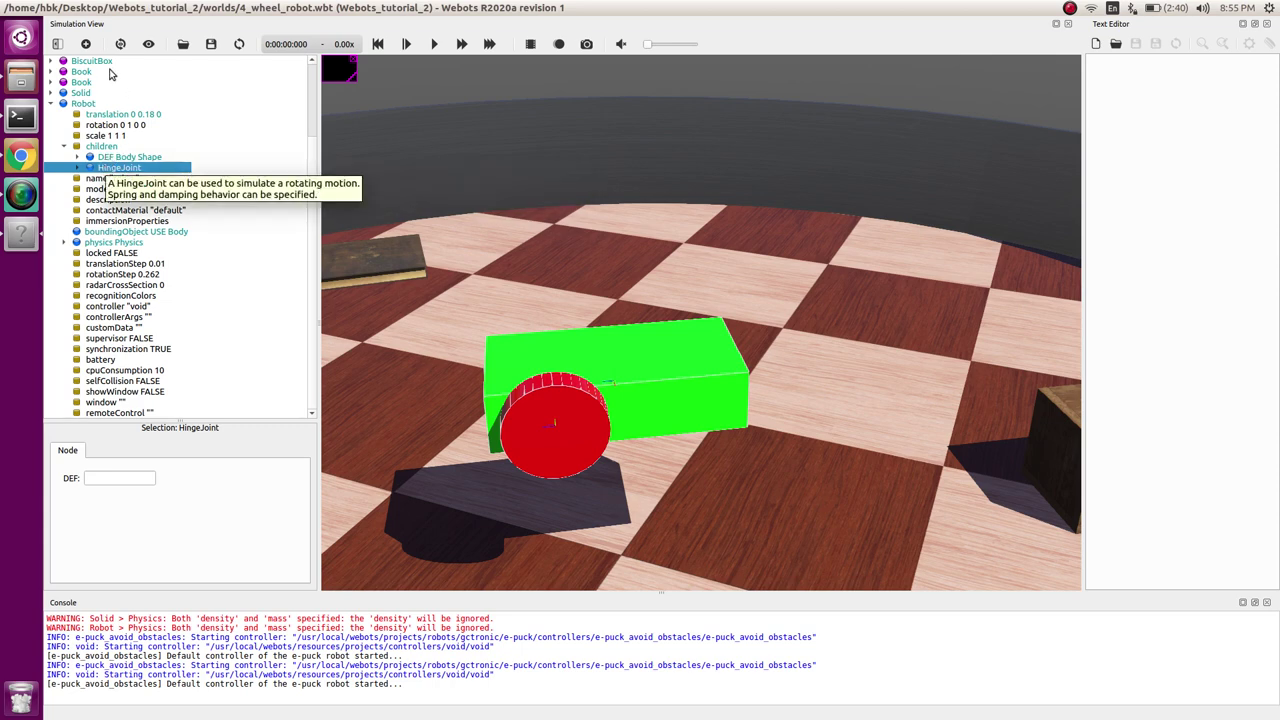
key(ctrl+shift+a)
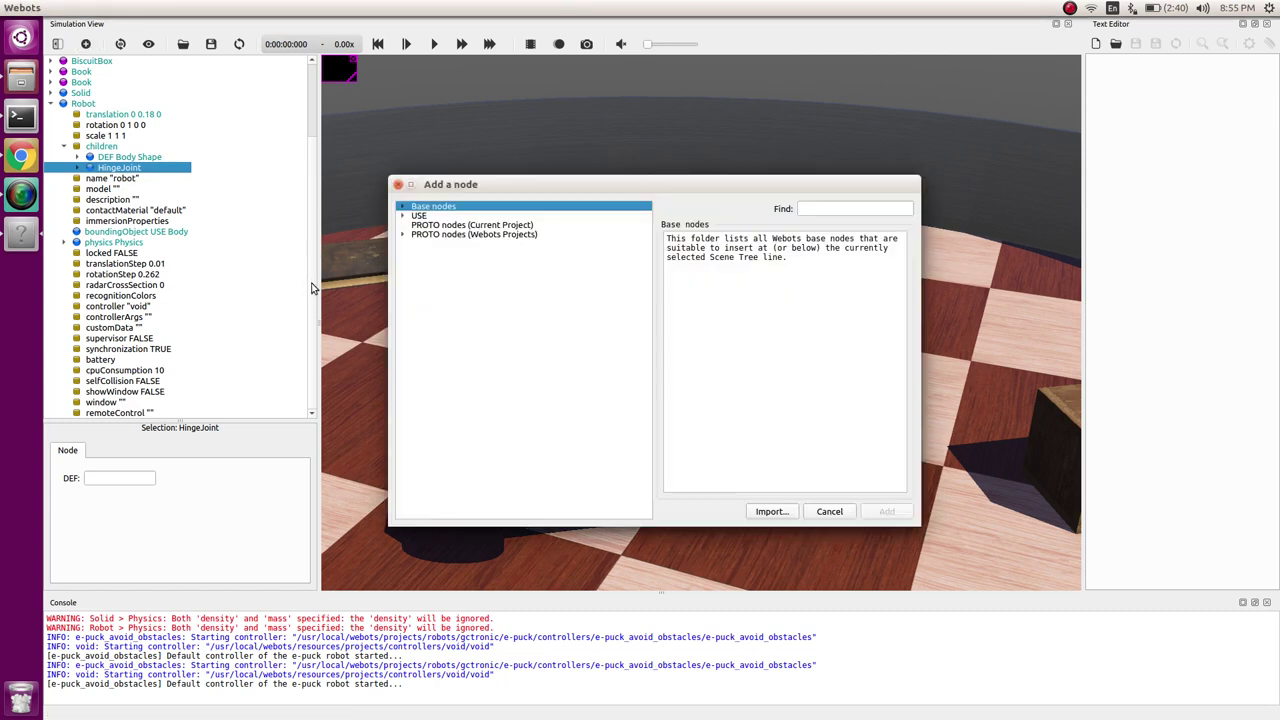
click(402, 207)
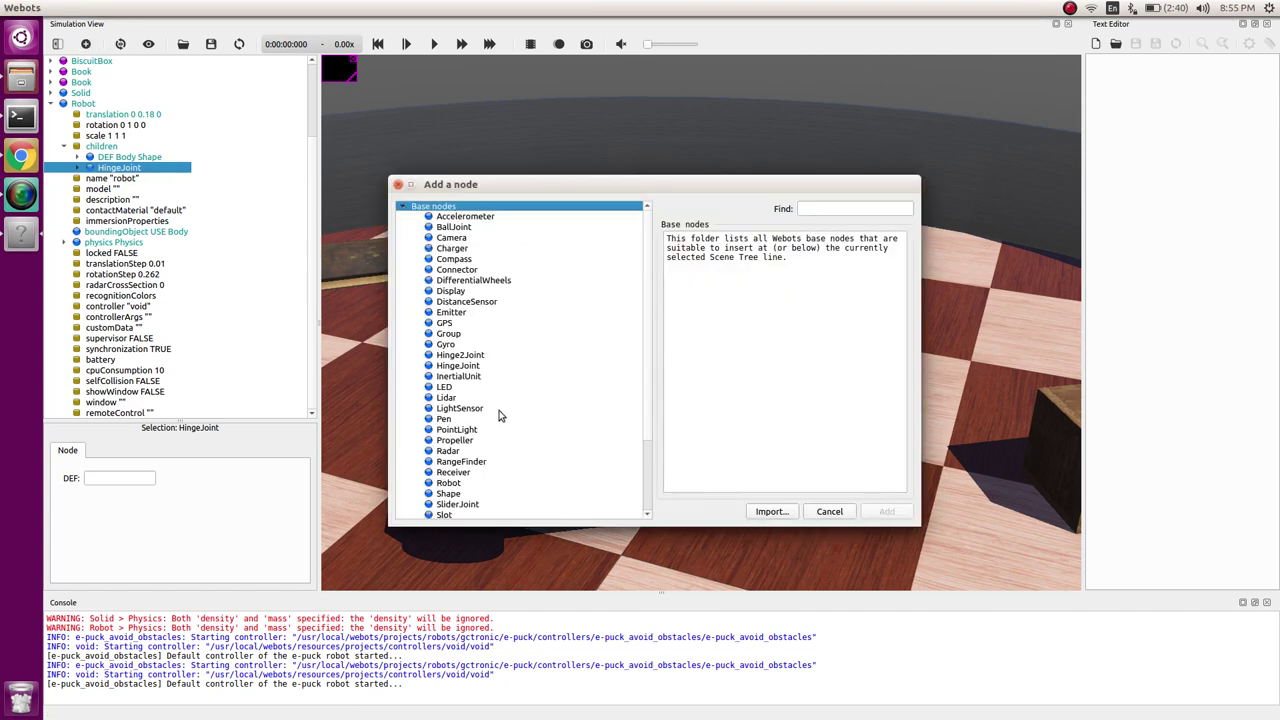
click(460, 366)
click(885, 511)
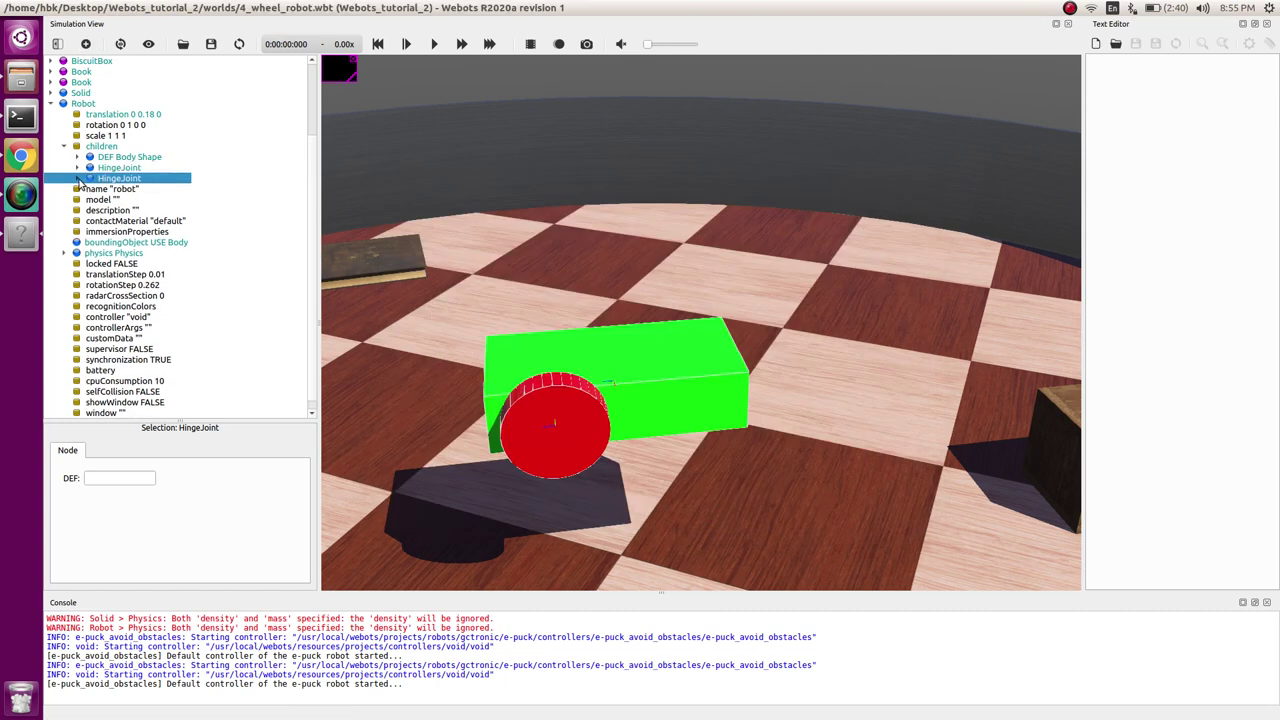
Give the new joint HingeJointParameters and a RotationalMotor device
click(78, 180)
click(123, 189)
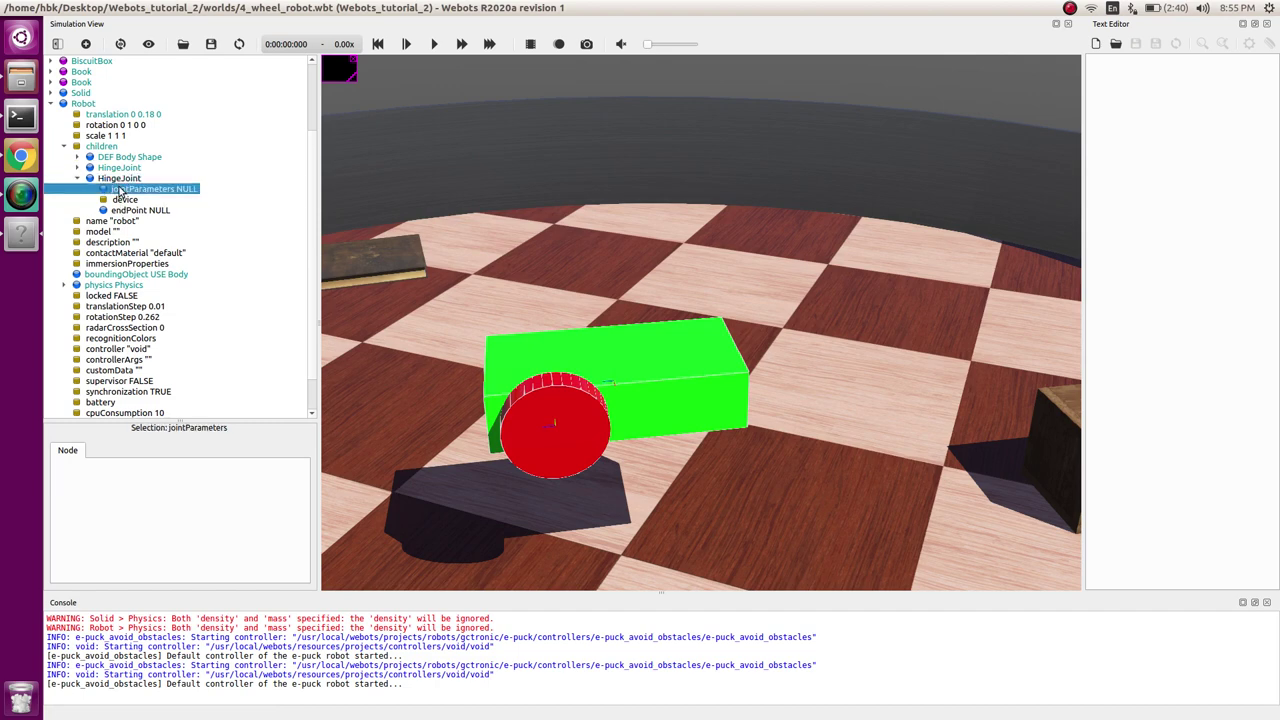
double_click(261, 196)
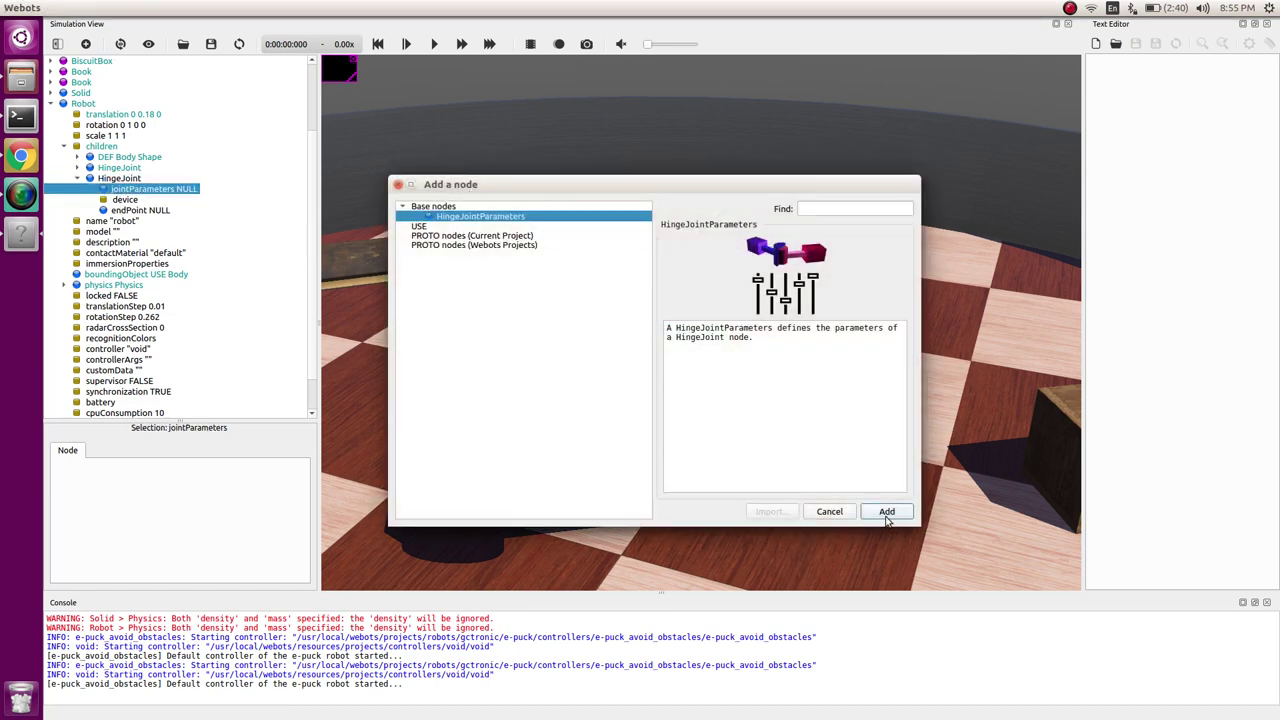
click(886, 513)
click(124, 199)
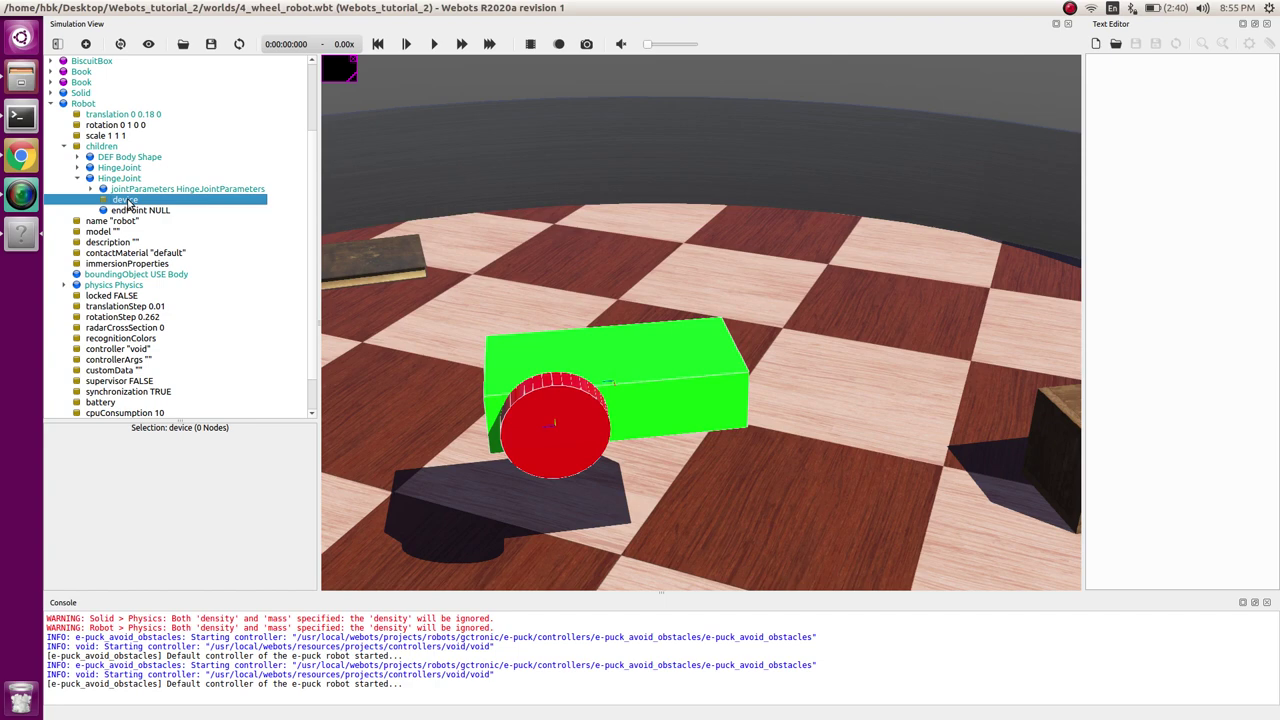
double_click(125, 200)
click(440, 237)
click(886, 513)
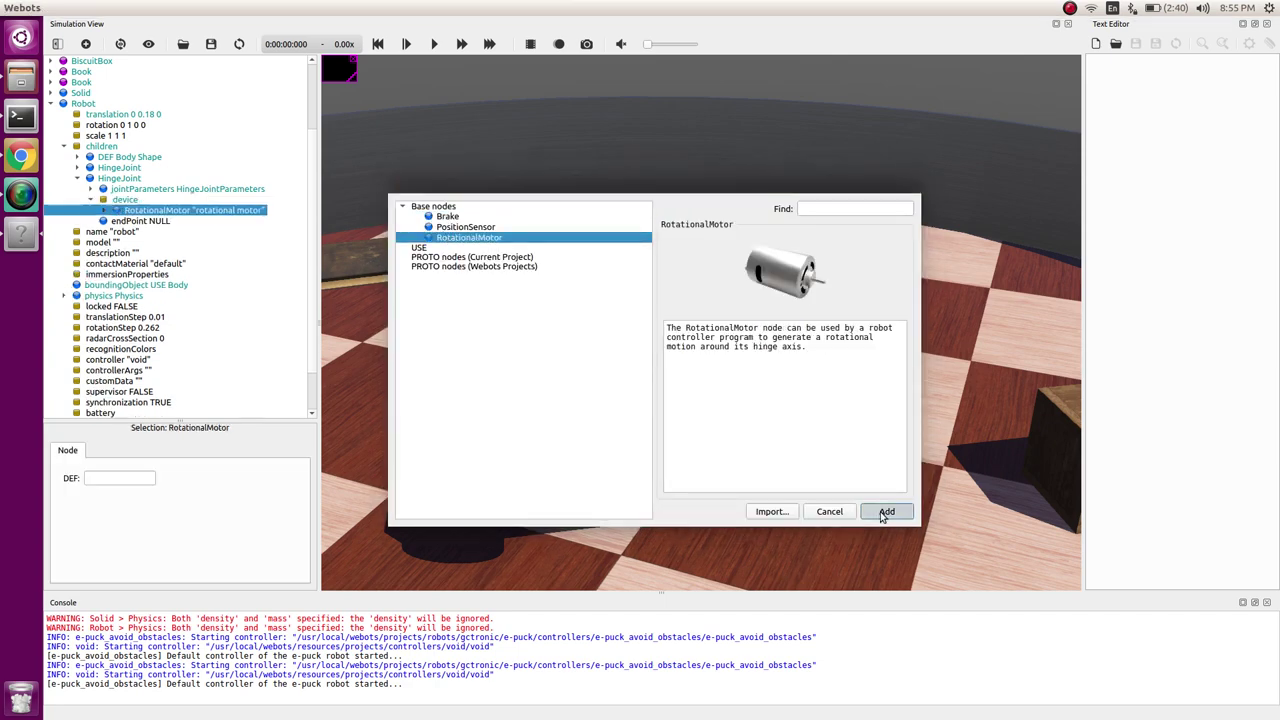
Add a Solid as the new joint's end point
double_click(115, 221)
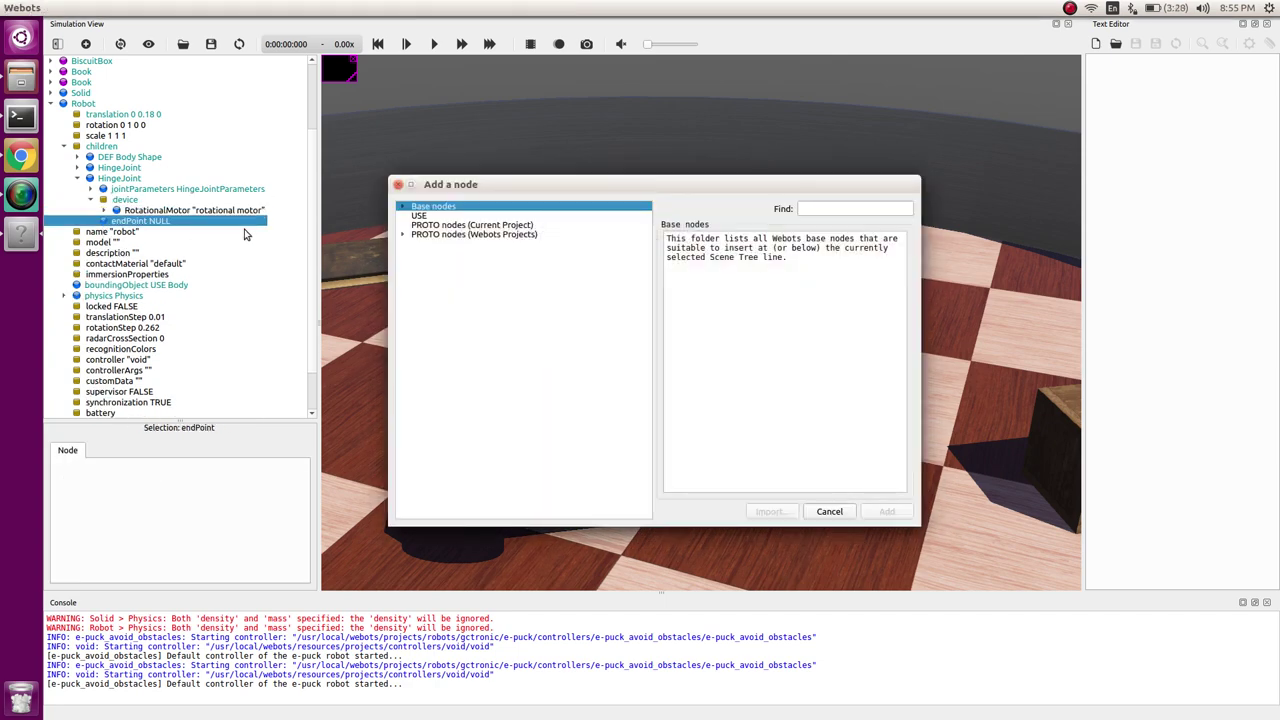
click(403, 207)
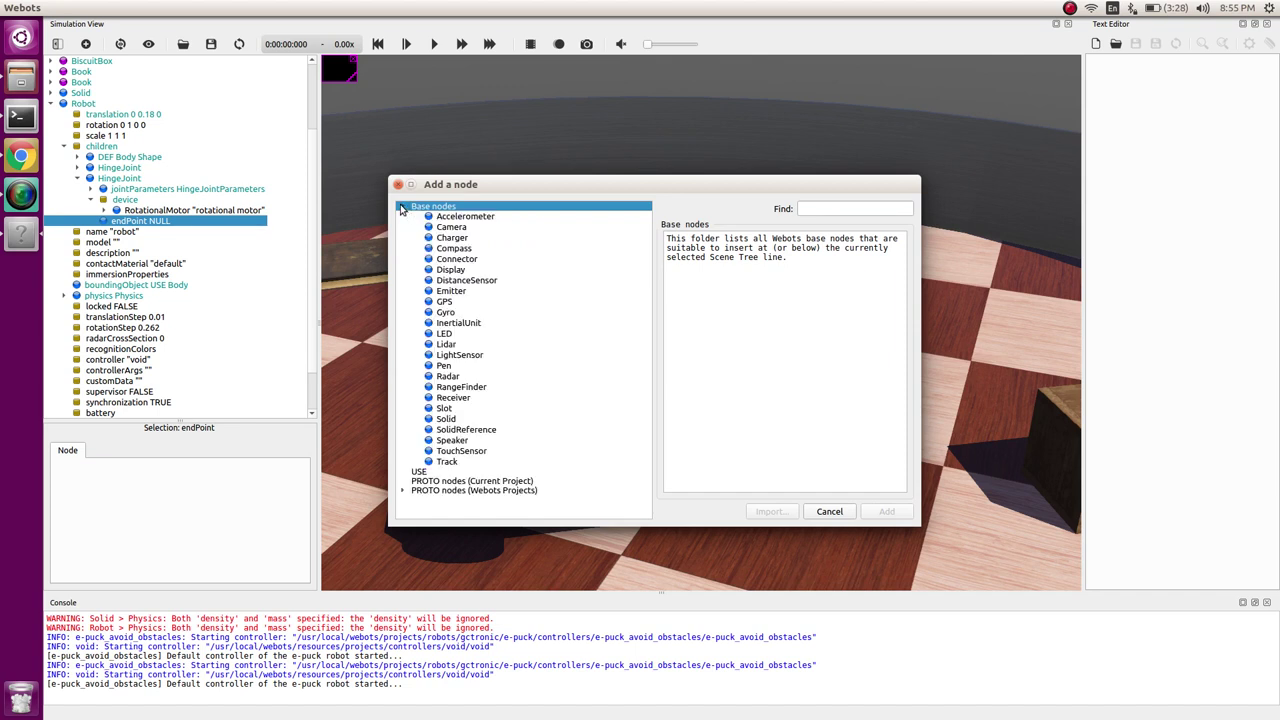
click(446, 419)
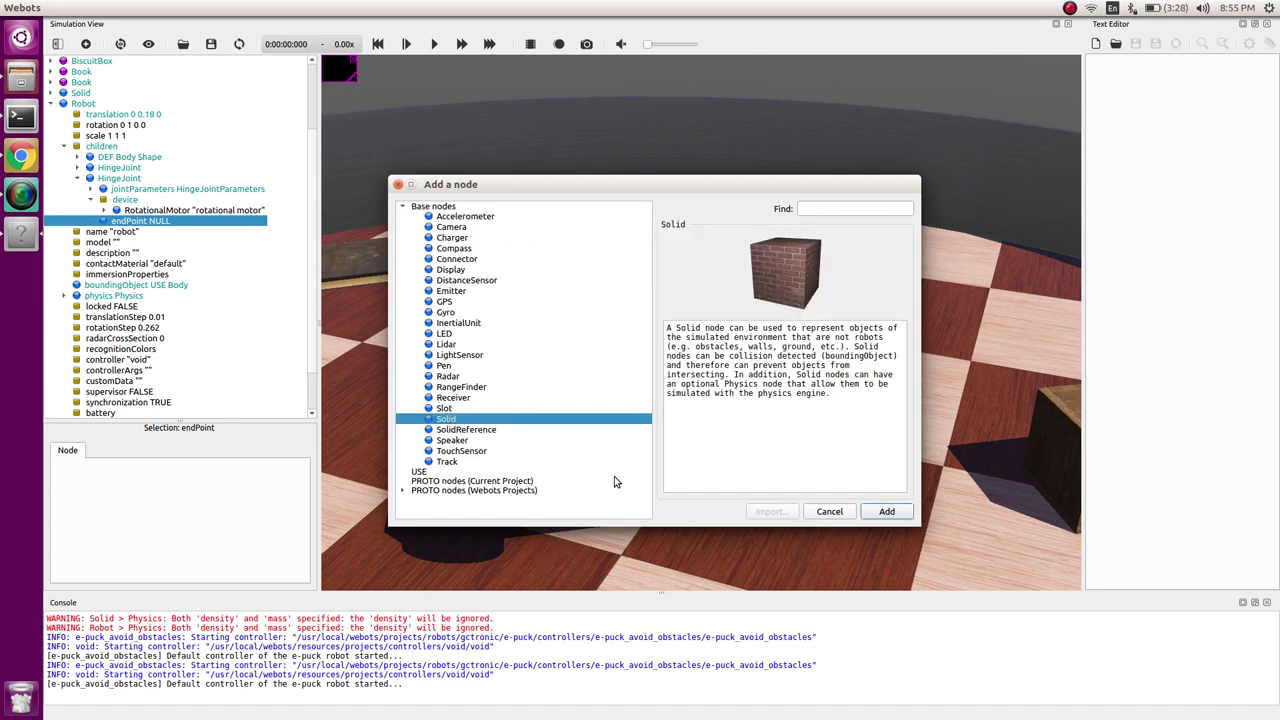
click(878, 513)
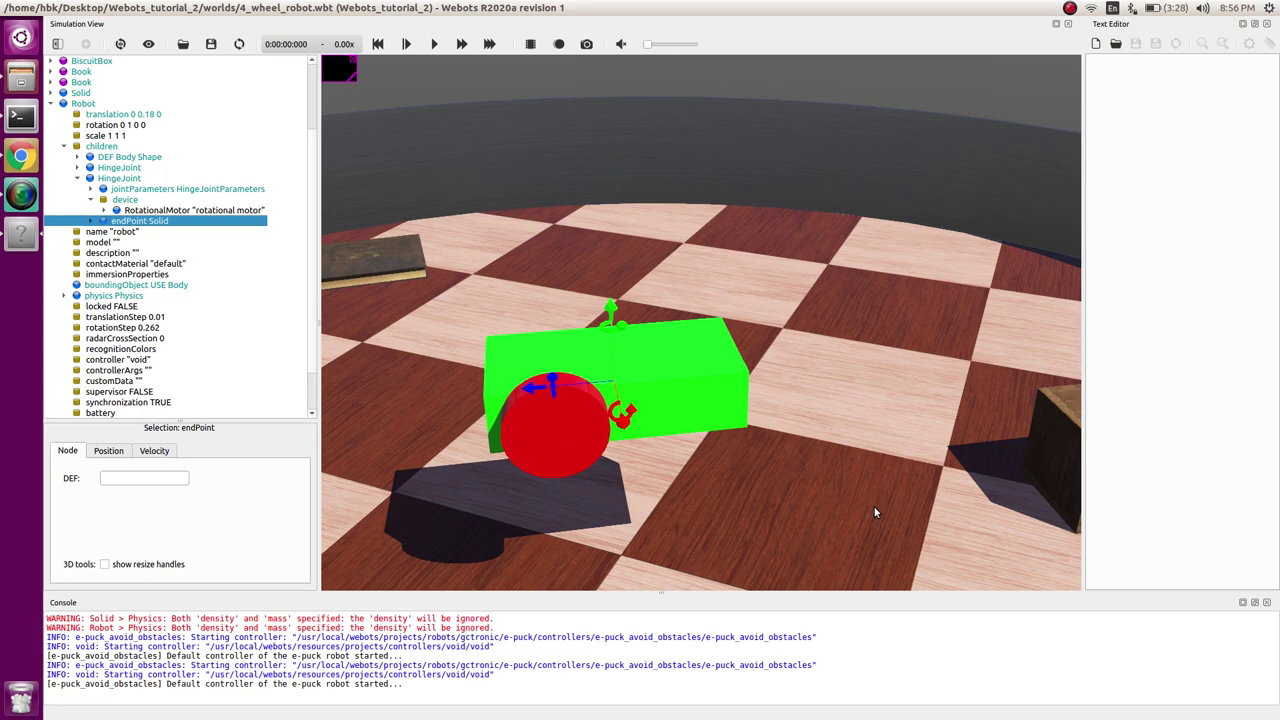
Reuse the Wheel shape as the new Solid's child and its bounding object
click(92, 222)
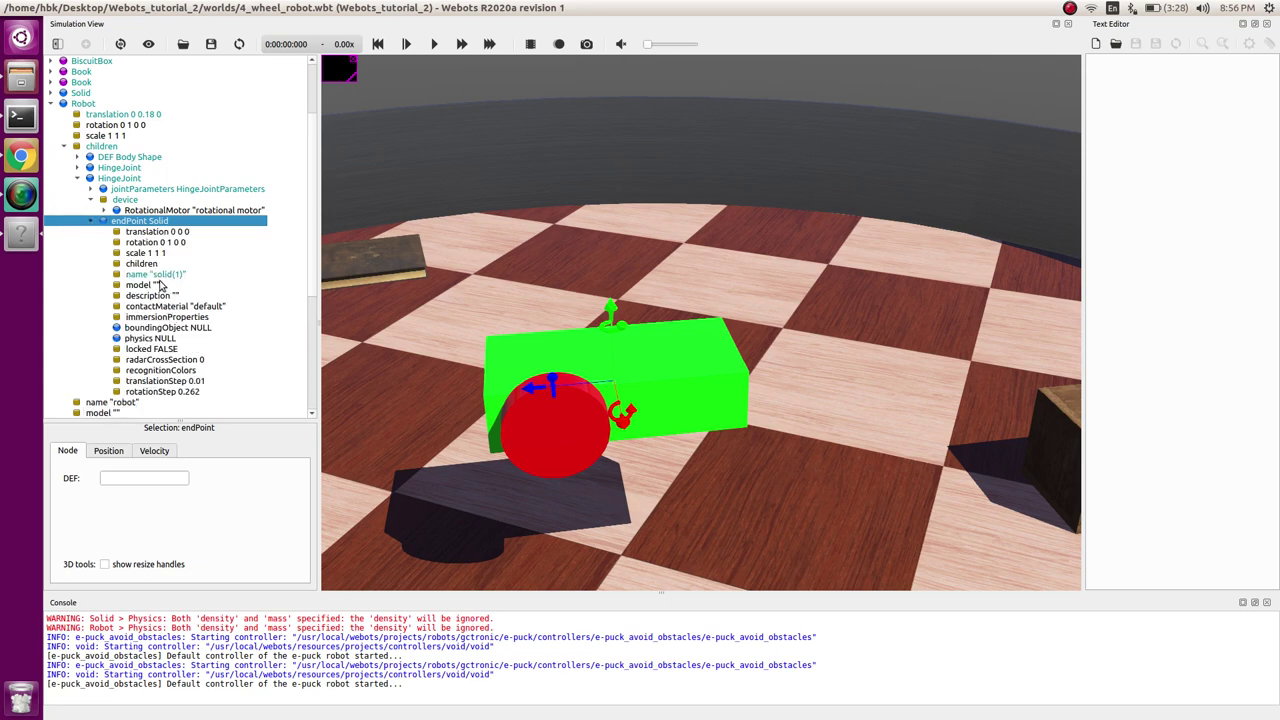
double_click(150, 266)
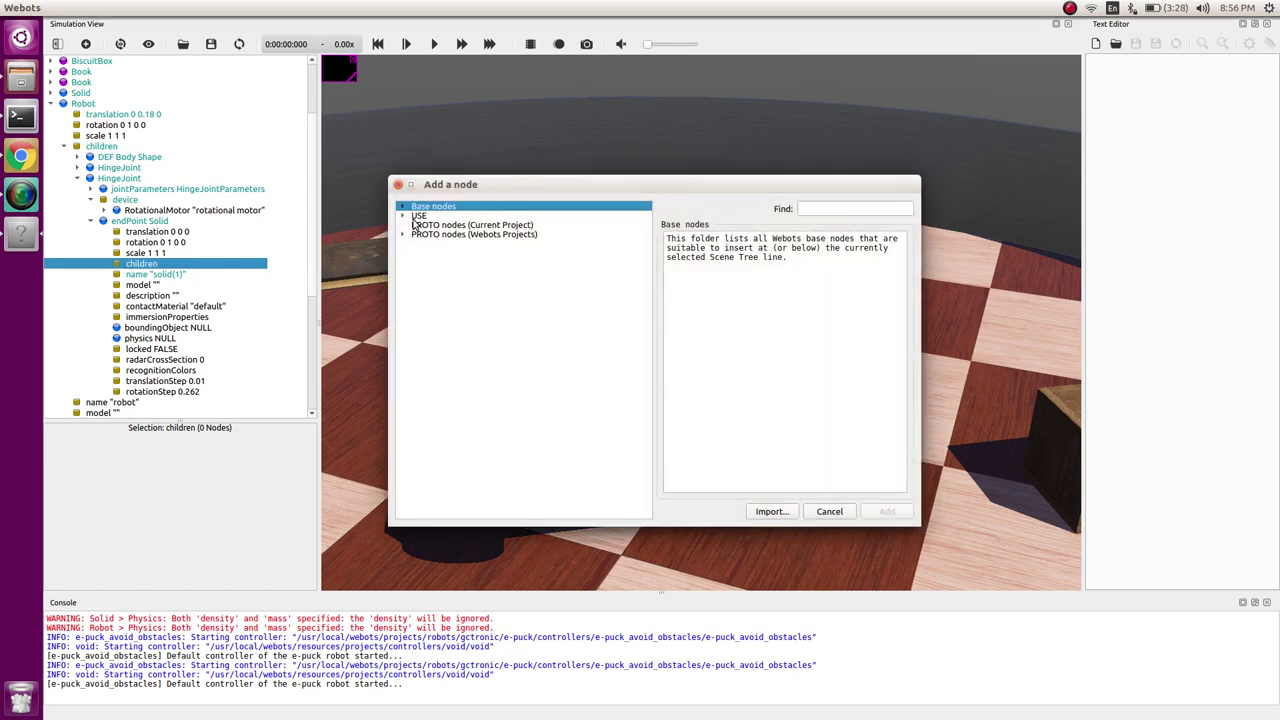
click(405, 217)
click(446, 259)
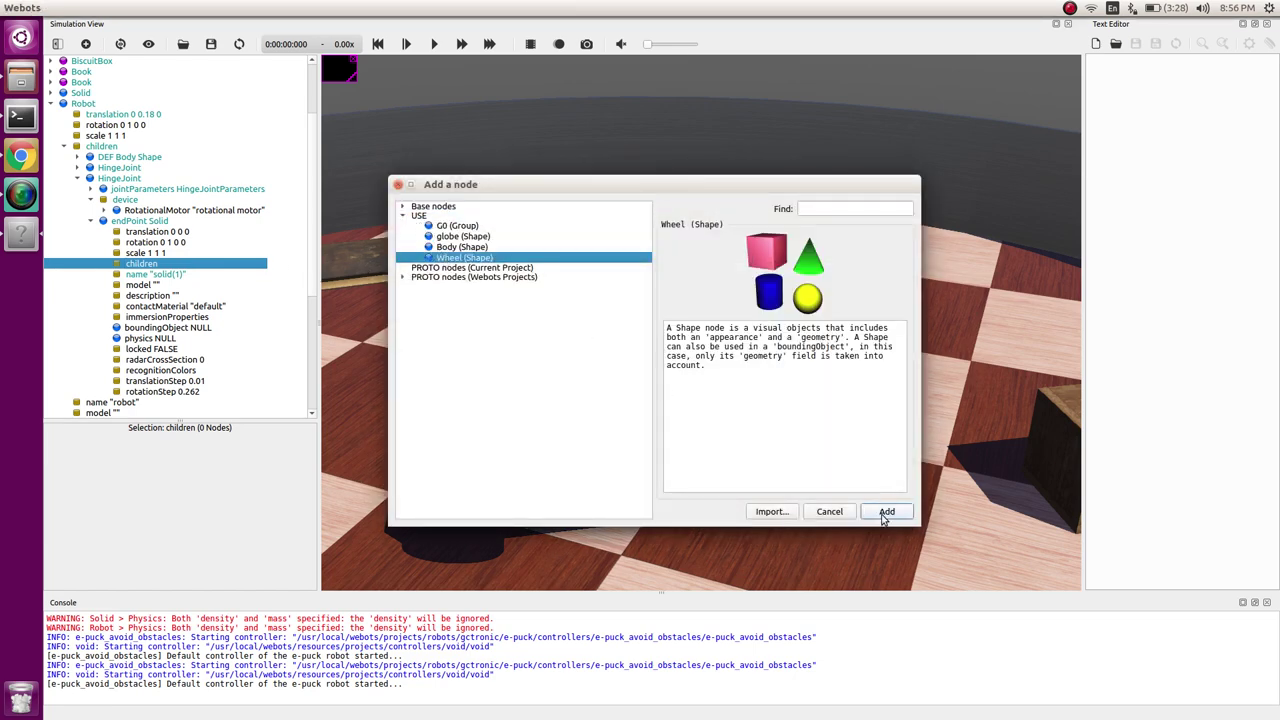
click(885, 512)
double_click(150, 338)
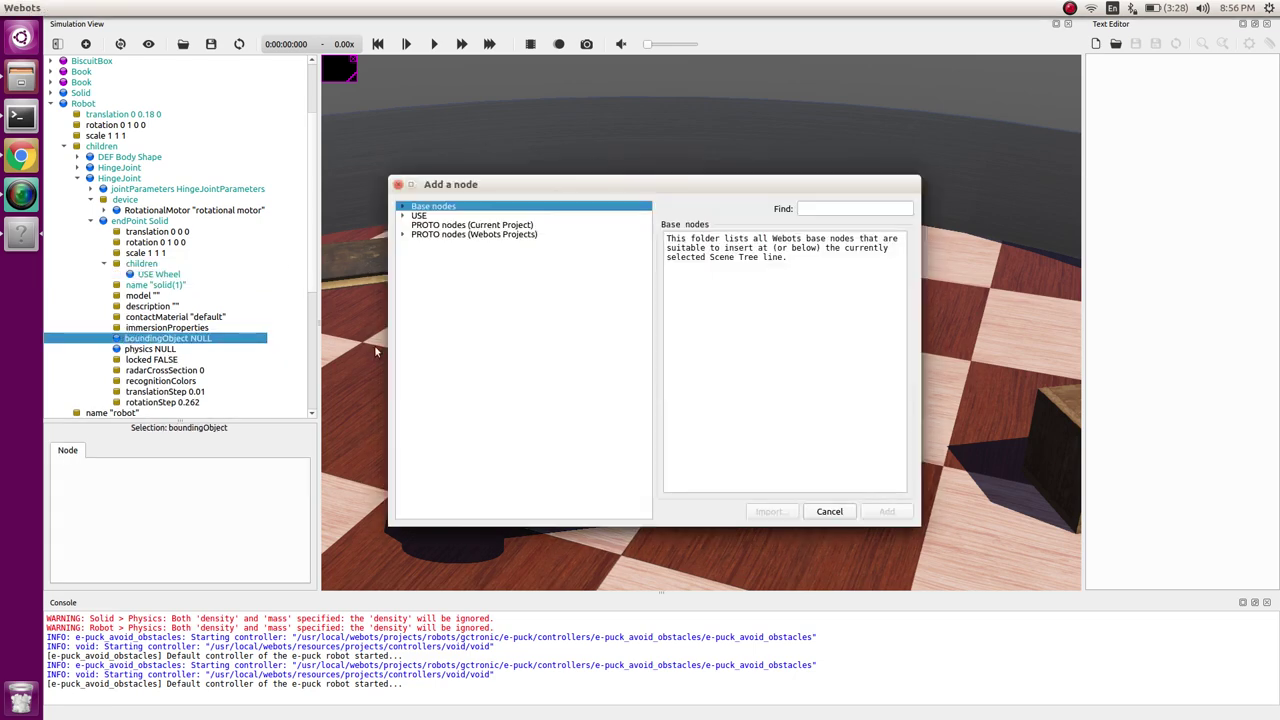
click(403, 216)
click(462, 257)
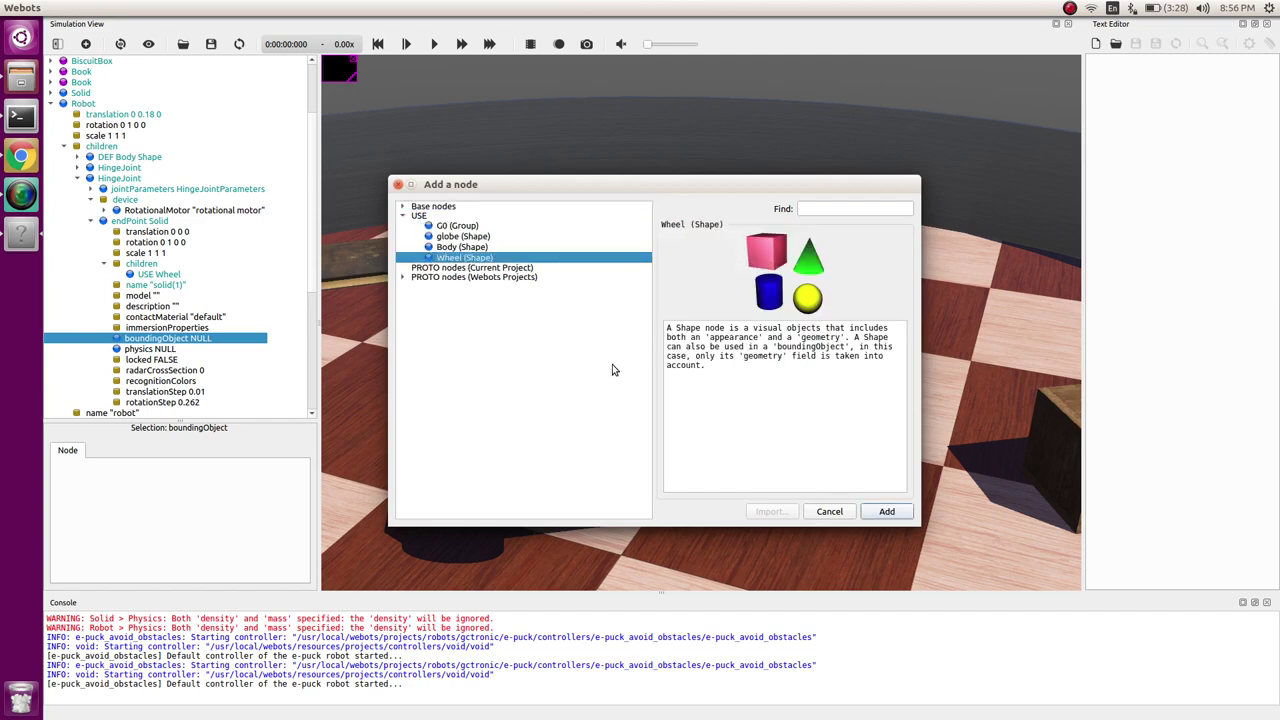
click(887, 512)
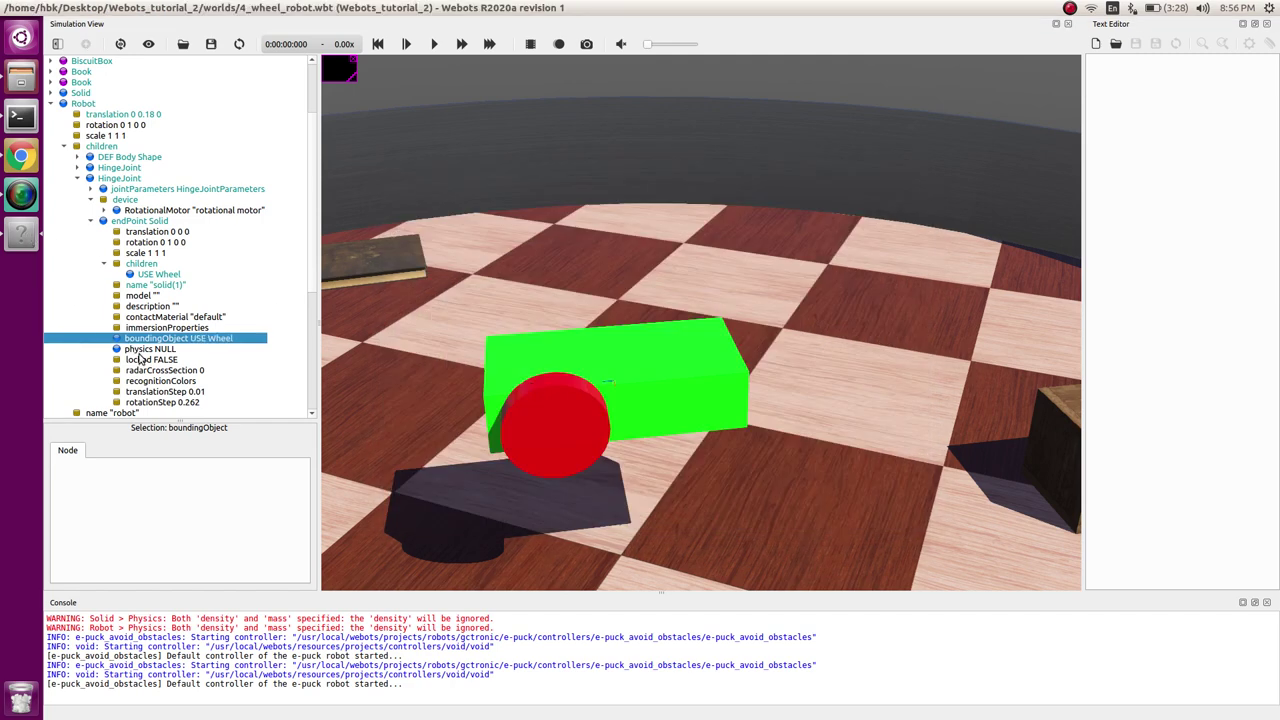
Reuse the shared Physics_wh as the Solid's physics
click(141, 350)
double_click(141, 350)
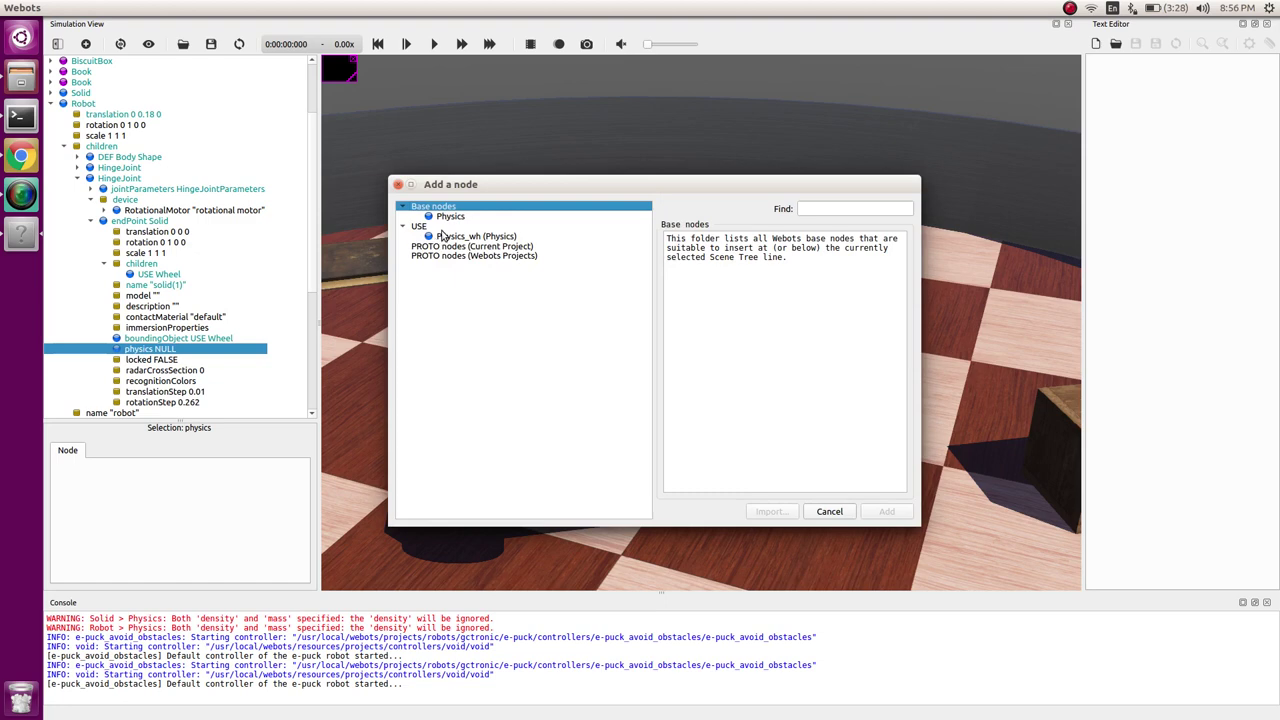
click(455, 236)
click(887, 512)
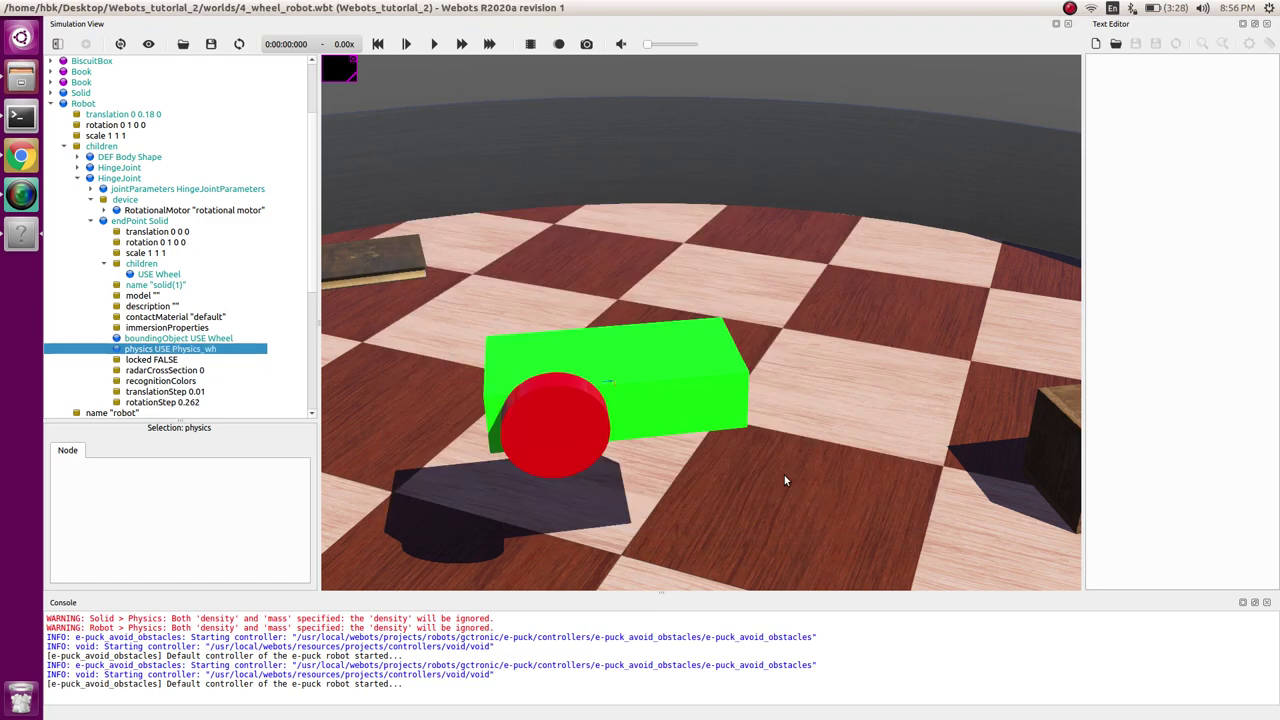
click(102, 265)
click(91, 221)
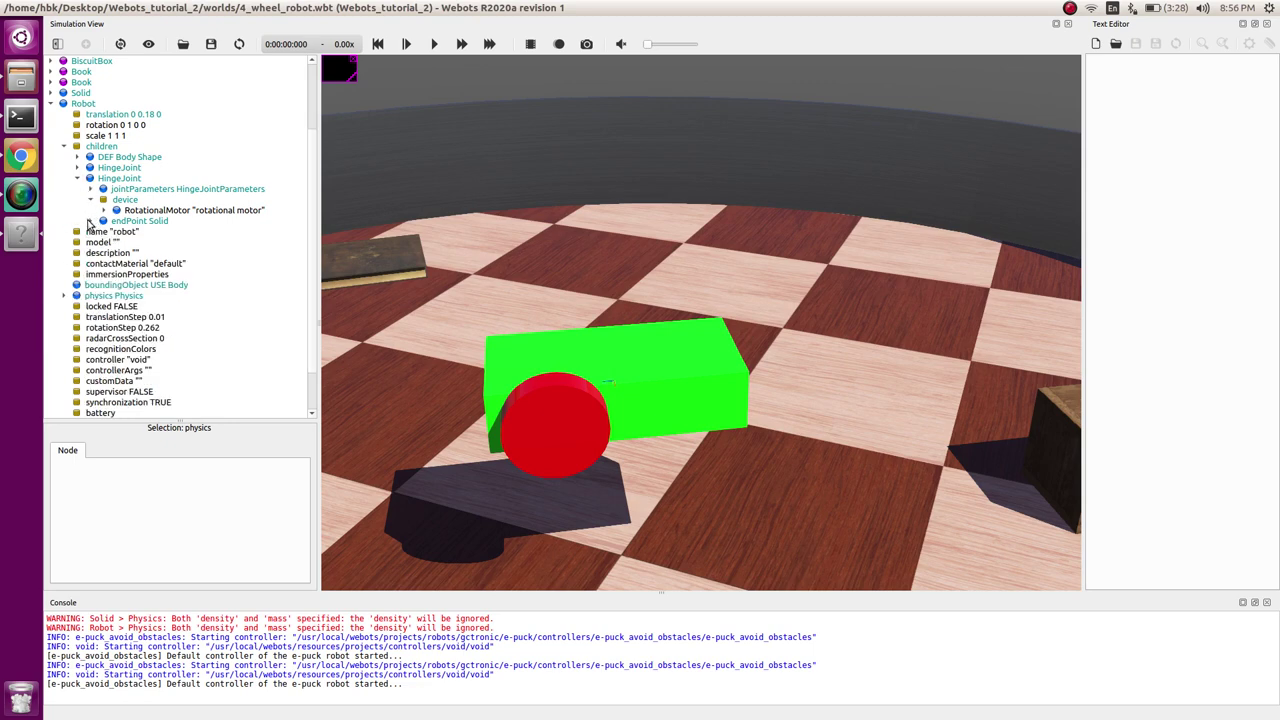
Move the second wheel's end point to translation -0.06 0 0.05
click(103, 221)
click(145, 243)
click(152, 232)
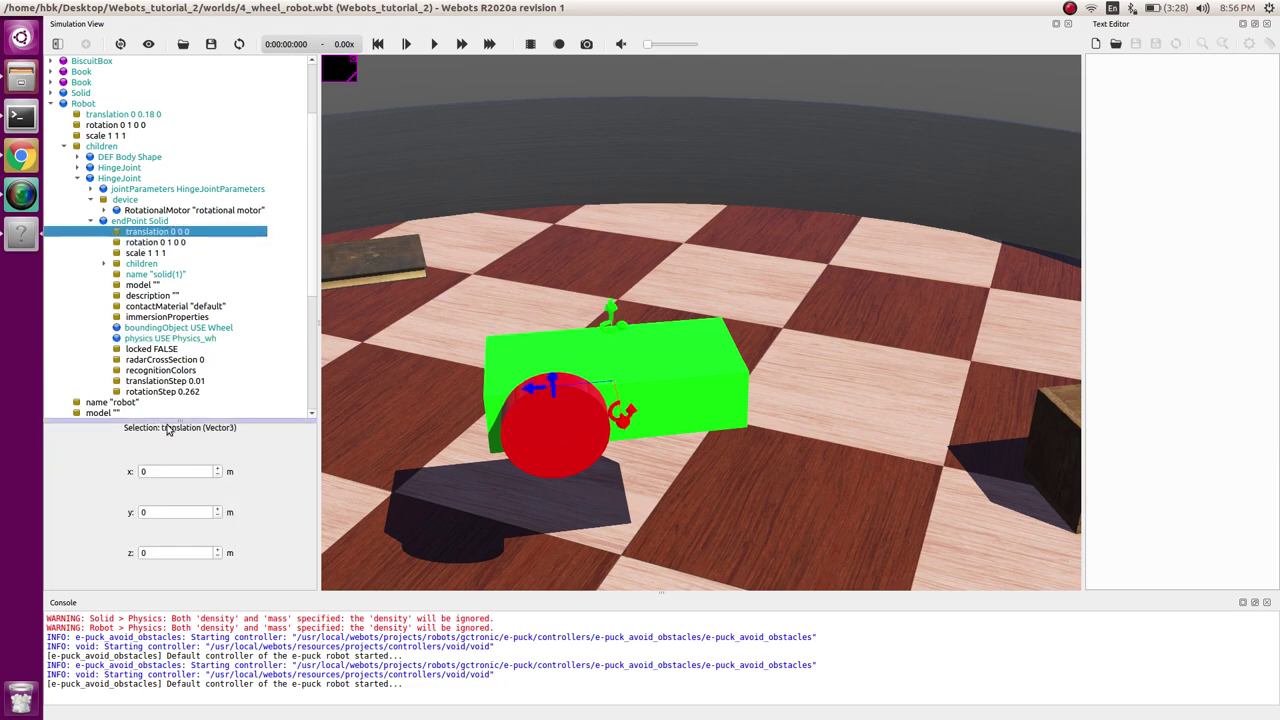
click(162, 471)
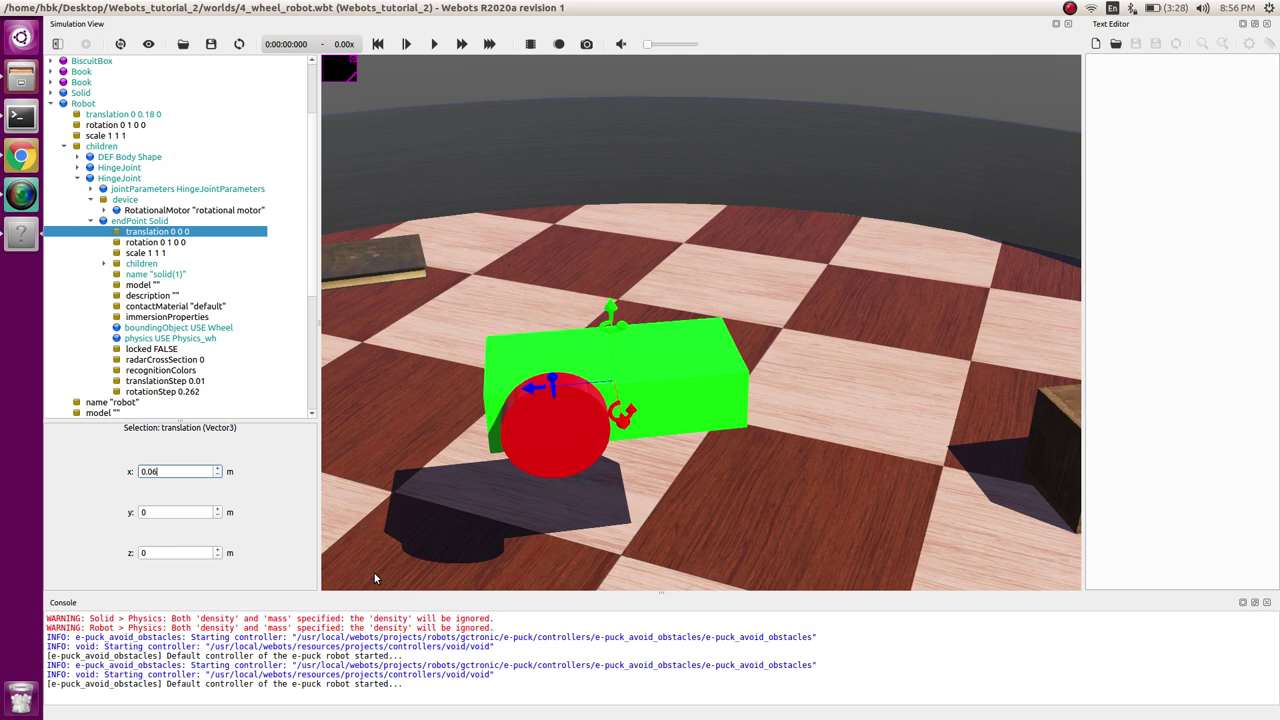
key(Tab)
key(Tab)
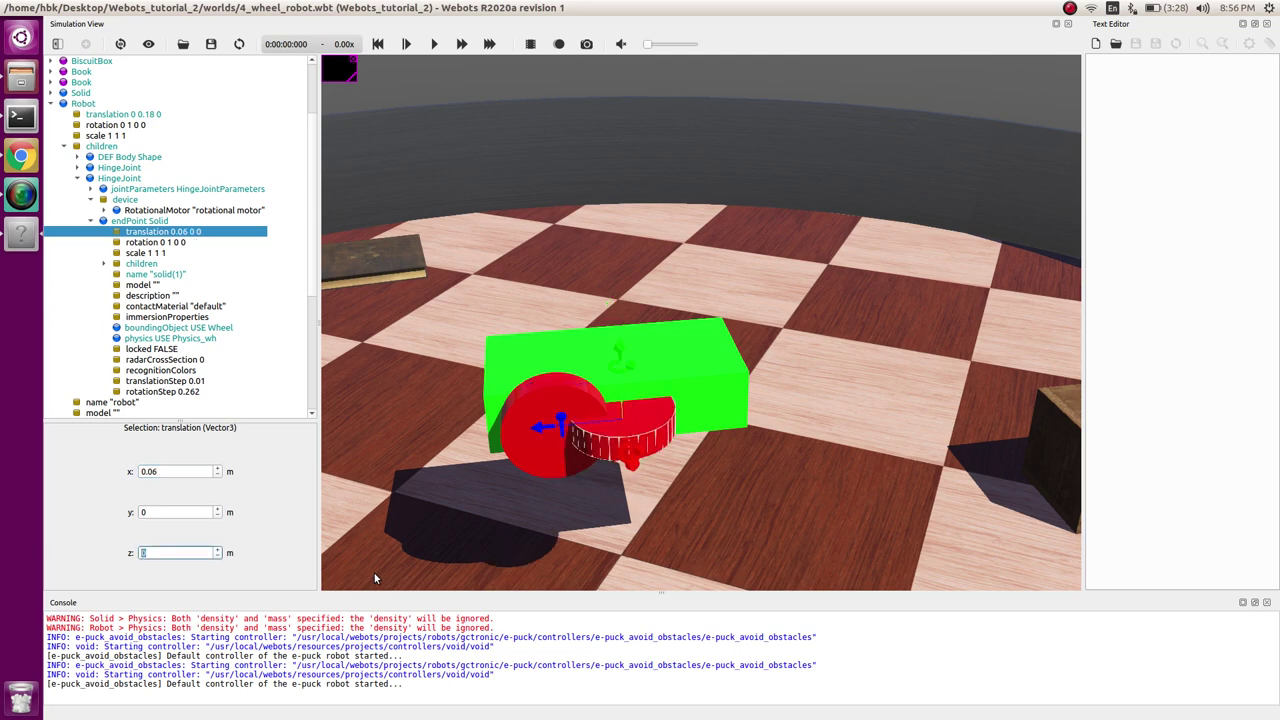
text(0.05)
drag(170, 471, 142, 471)
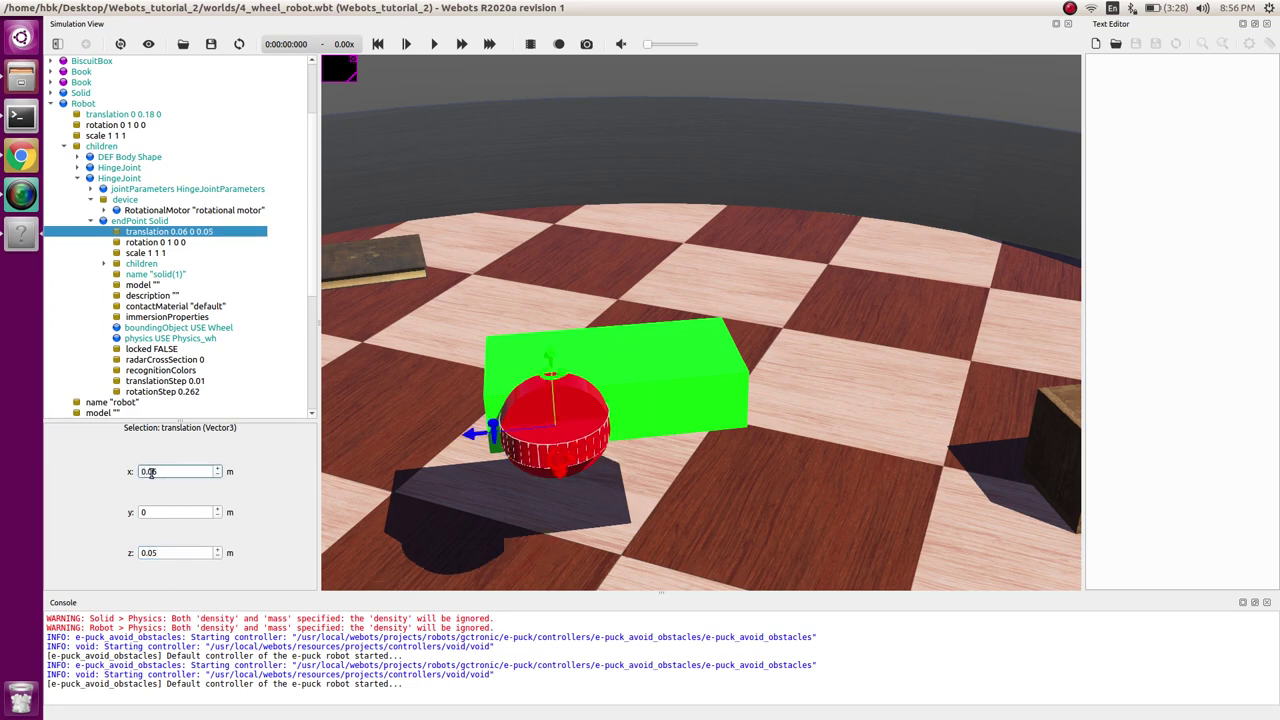
text(-)
click(174, 514)
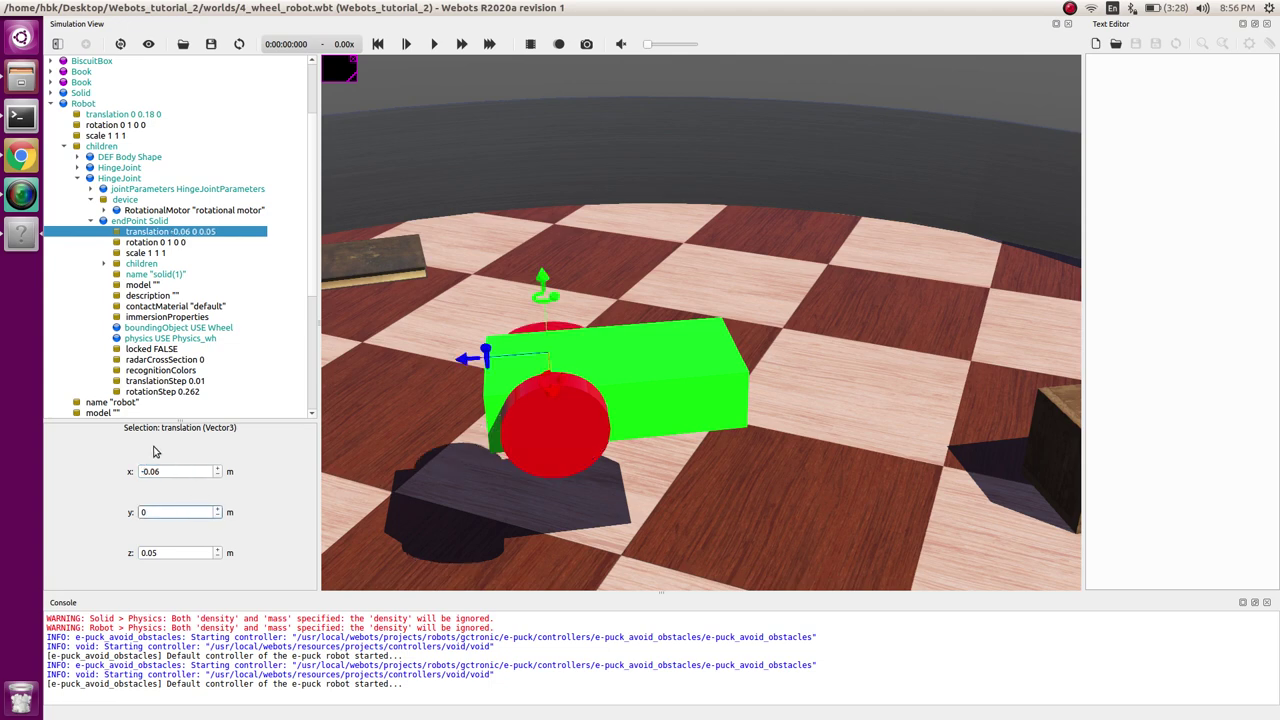
Rotate the second wheel 0 0 1 1.57 so it stands upright
click(158, 244)
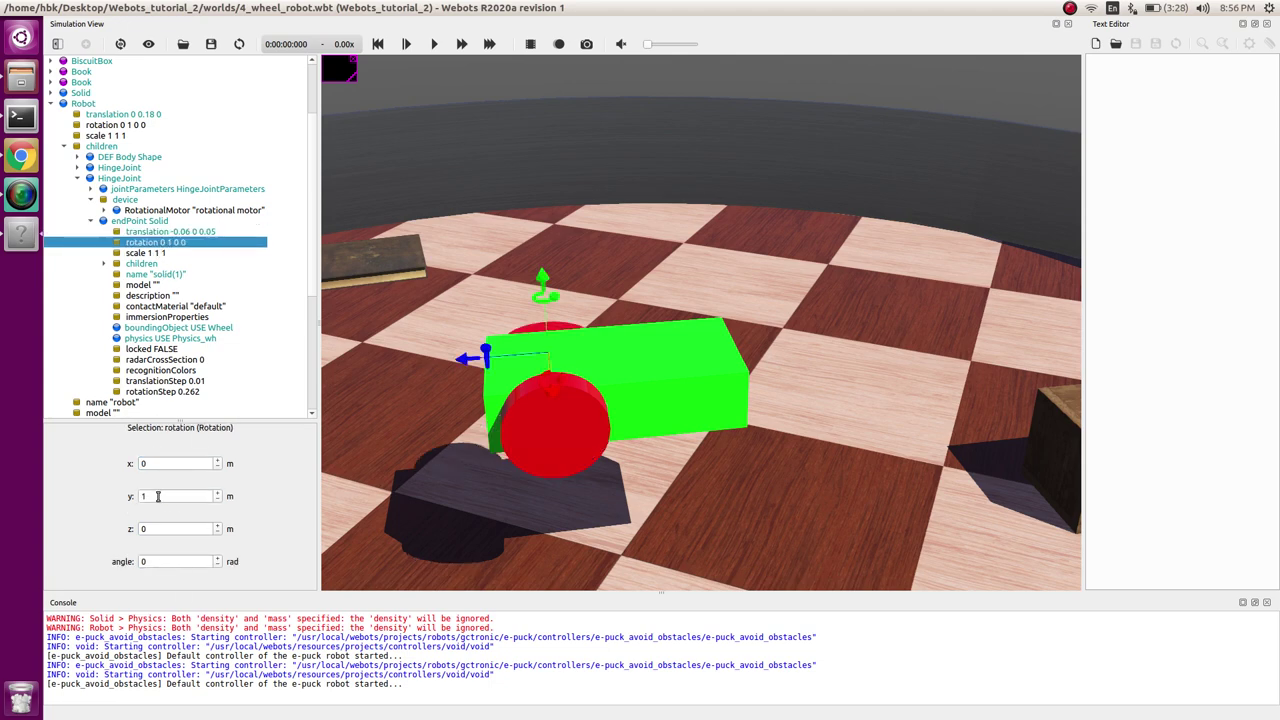
double_click(158, 496)
text(0)
double_click(162, 531)
text(1)
double_click(158, 561)
text(1.57)
click(160, 531)
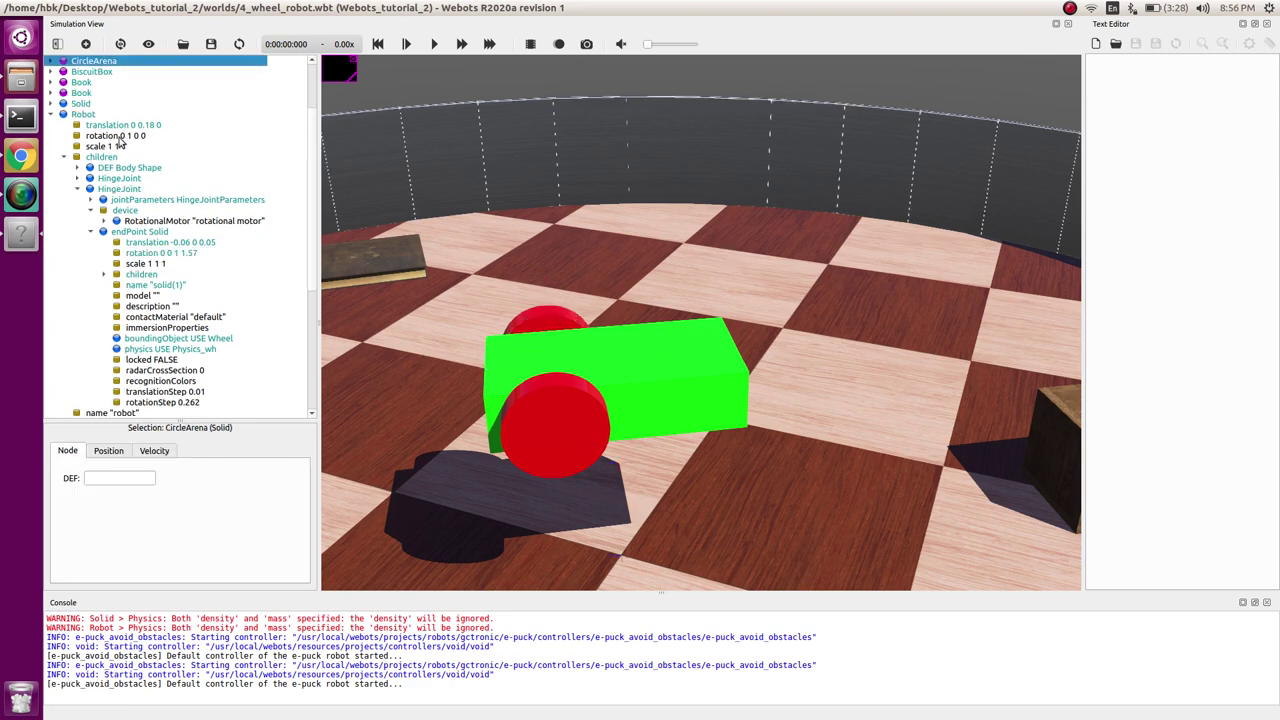
click(77, 189)
Insert a third HingeJoint into the robot after the second one
click(110, 189)
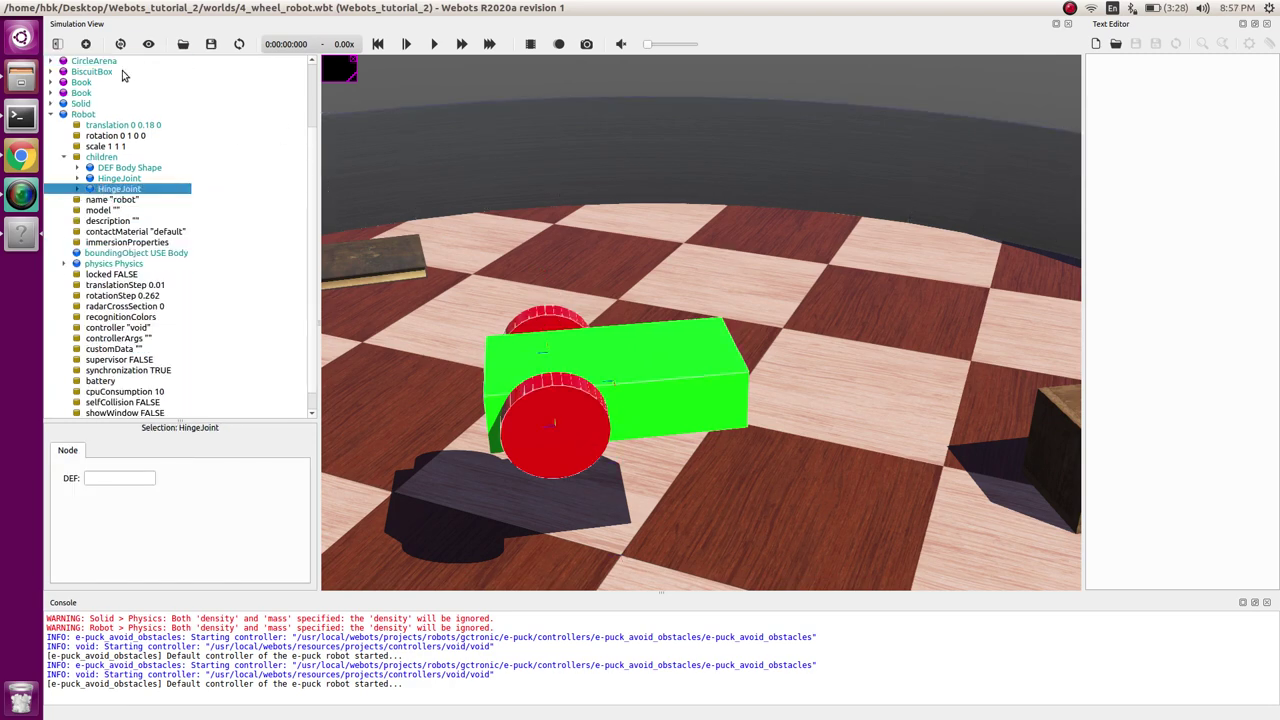
key(ctrl+shift+a)
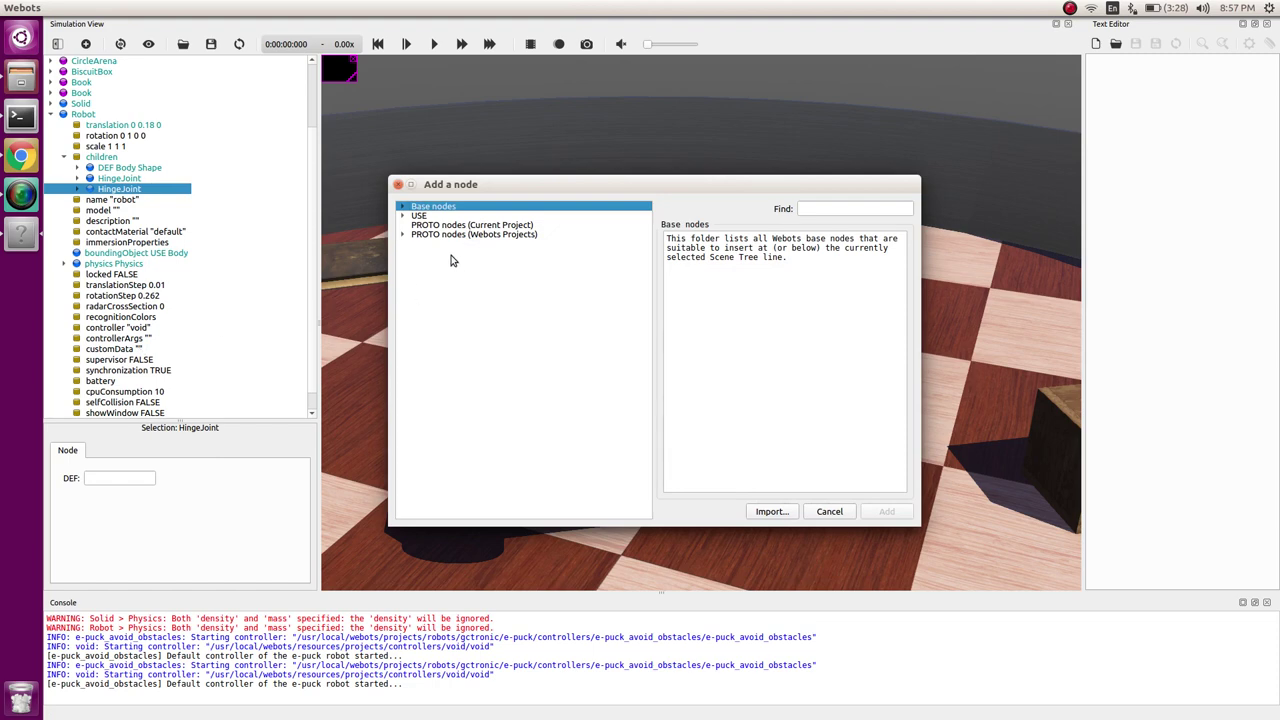
click(403, 207)
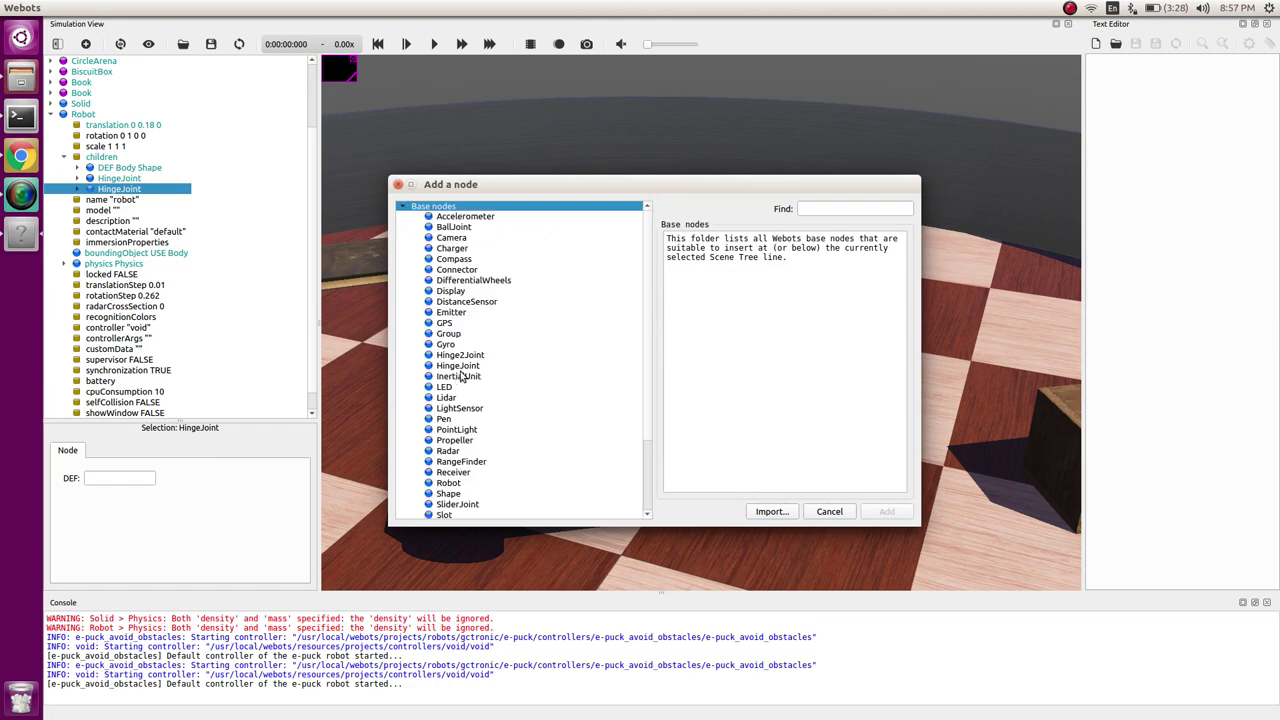
click(462, 366)
click(888, 512)
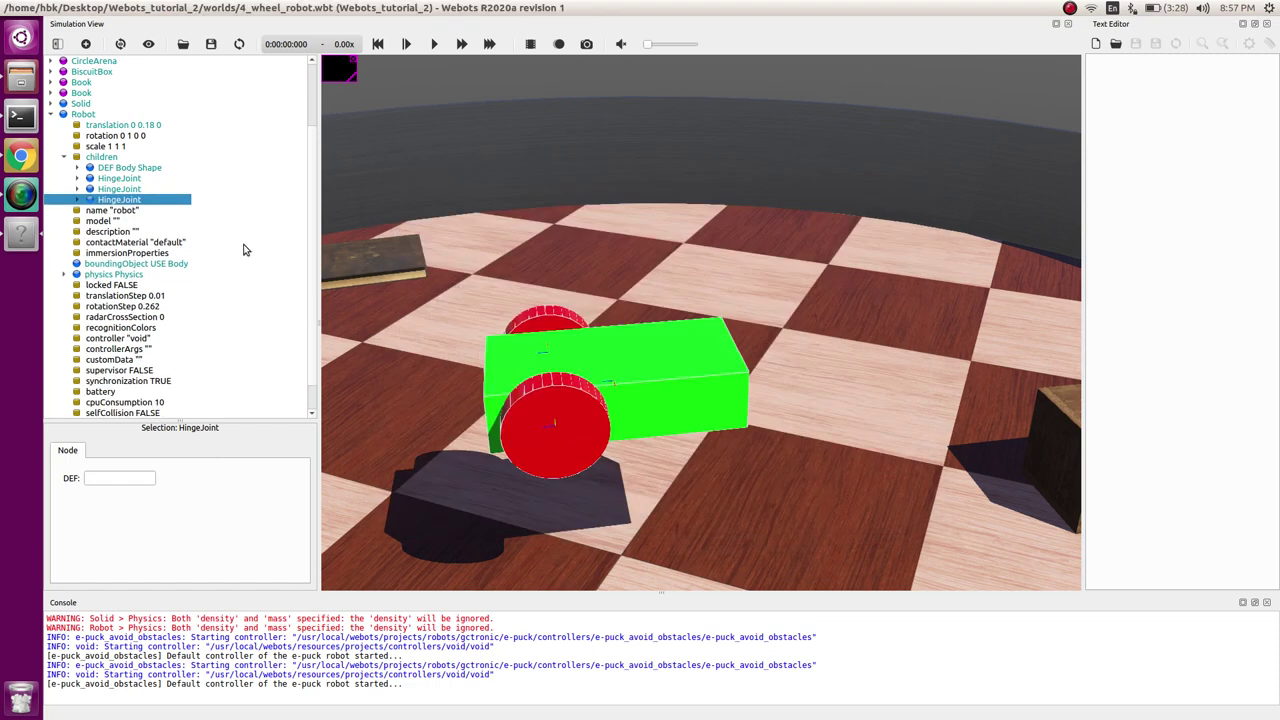
Give the third joint HingeJointParameters and a RotationalMotor device
click(79, 200)
click(154, 211)
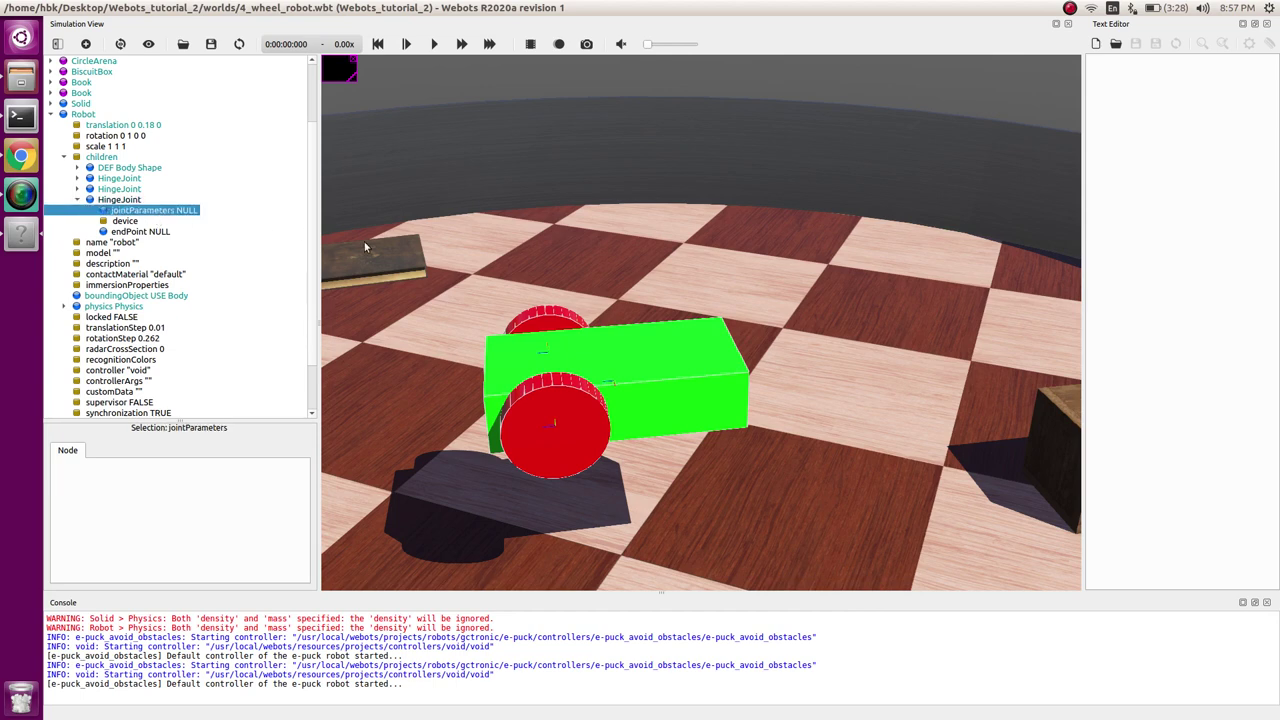
key(ctrl+shift+a)
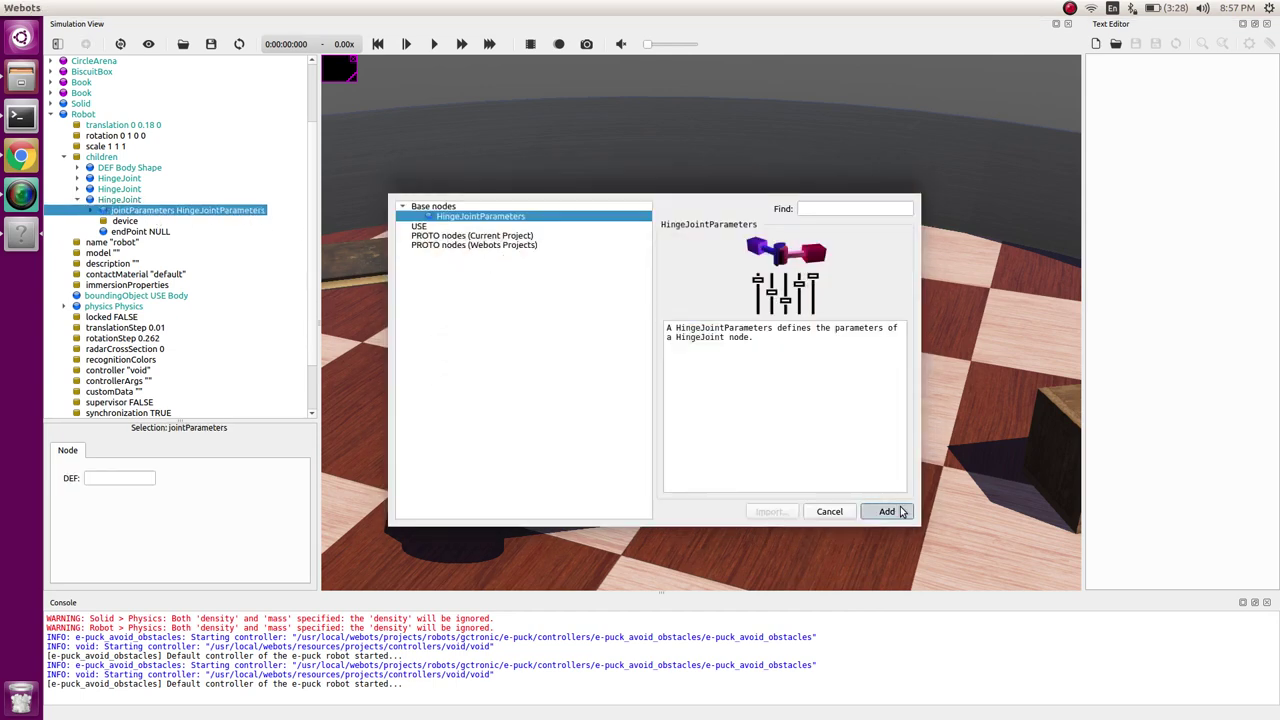
click(887, 511)
key(ctrl+shift+a)
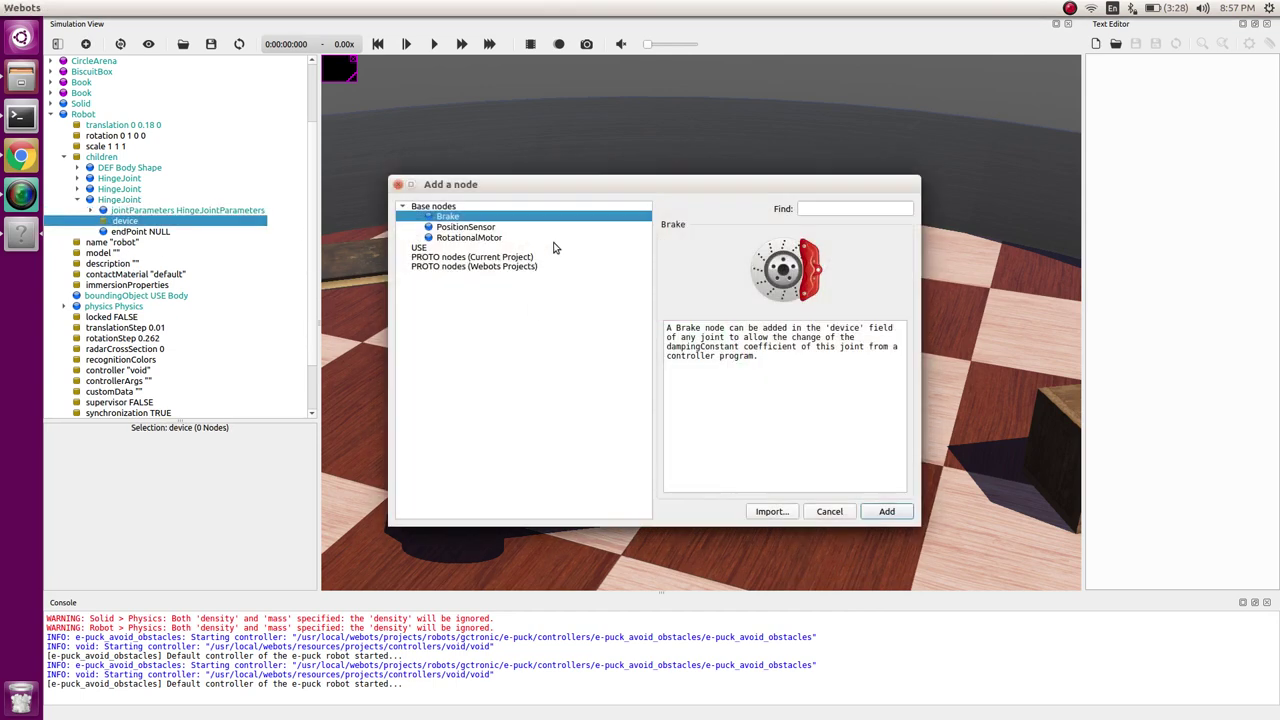
click(496, 238)
click(887, 511)
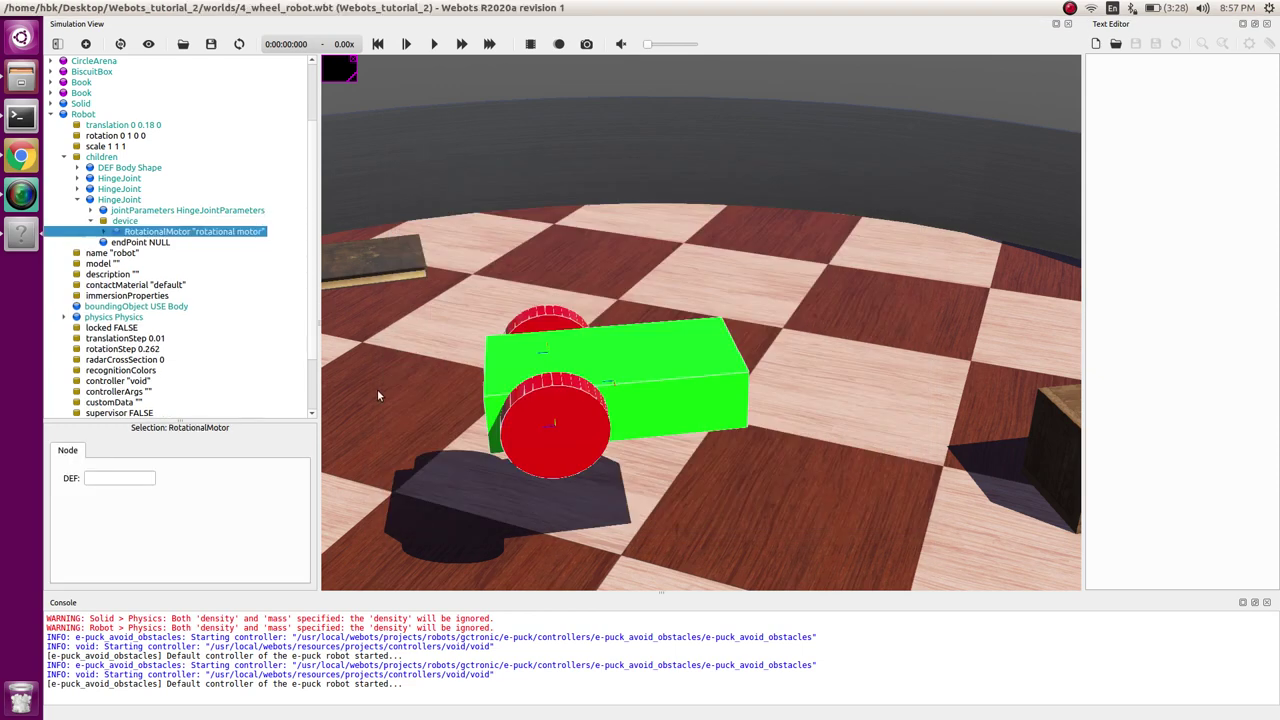
Add a Solid as the third joint's end point
click(116, 244)
key(ctrl+shift+a)
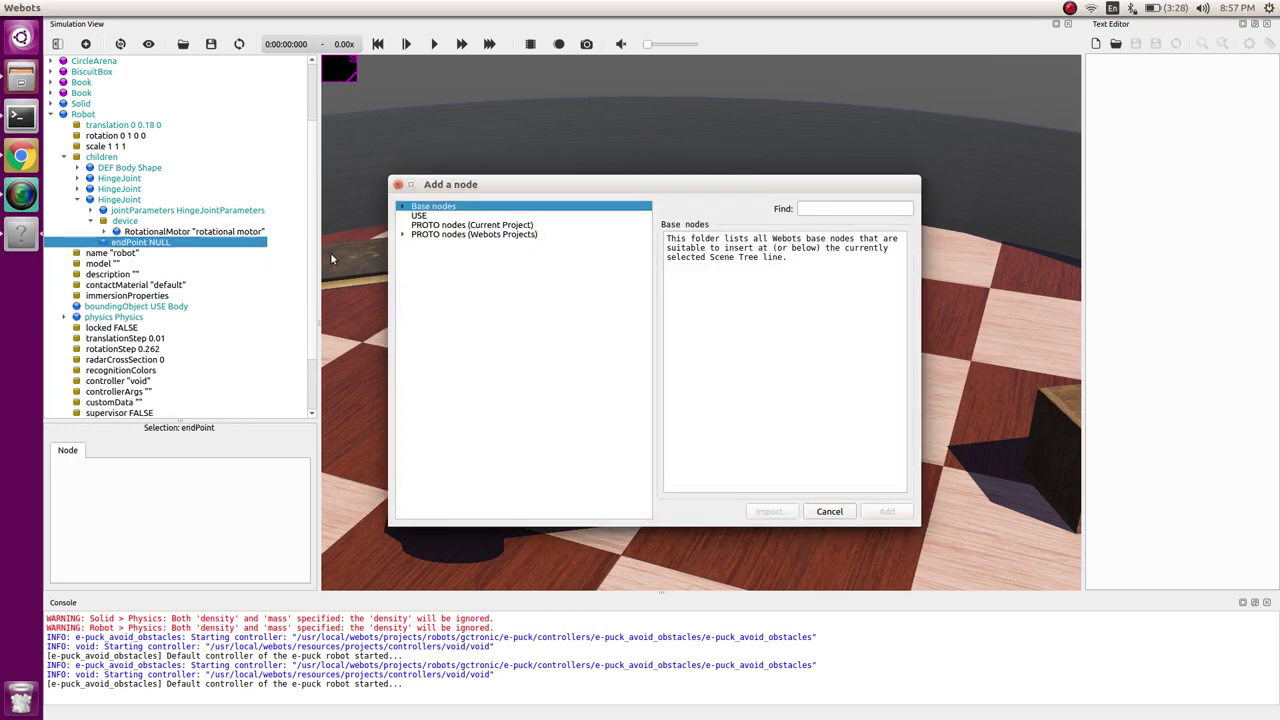
click(402, 207)
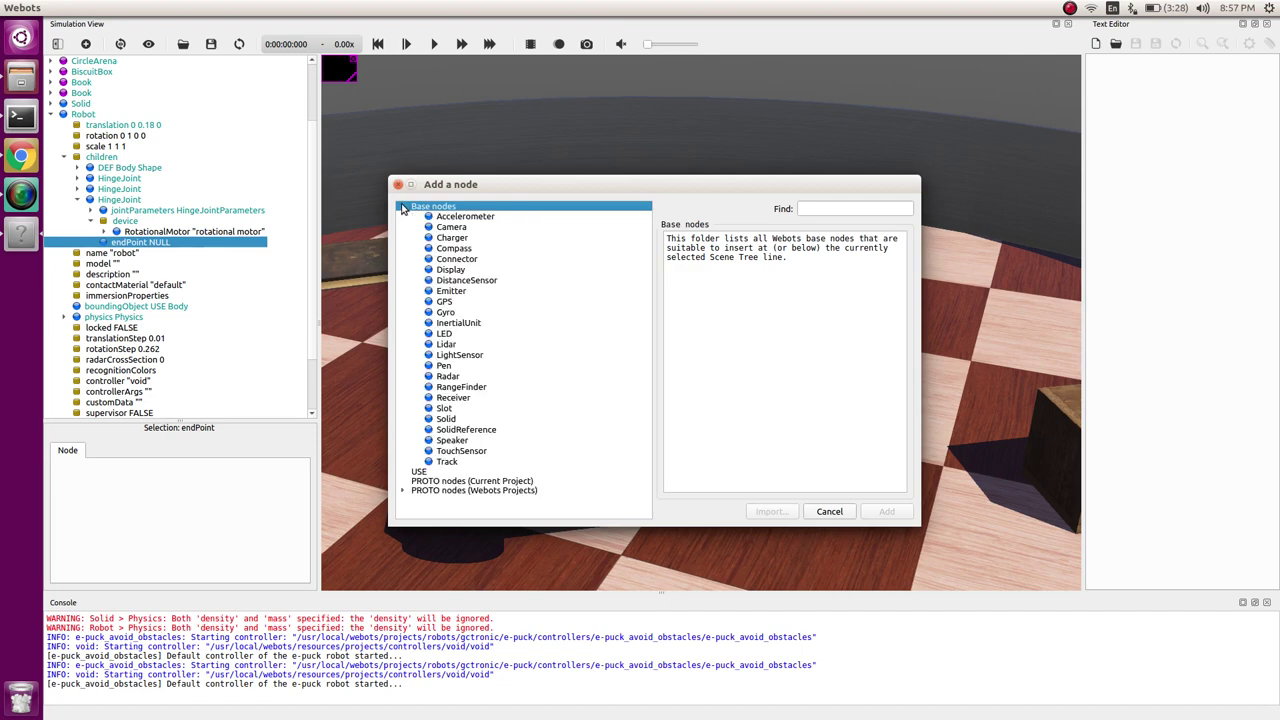
click(456, 418)
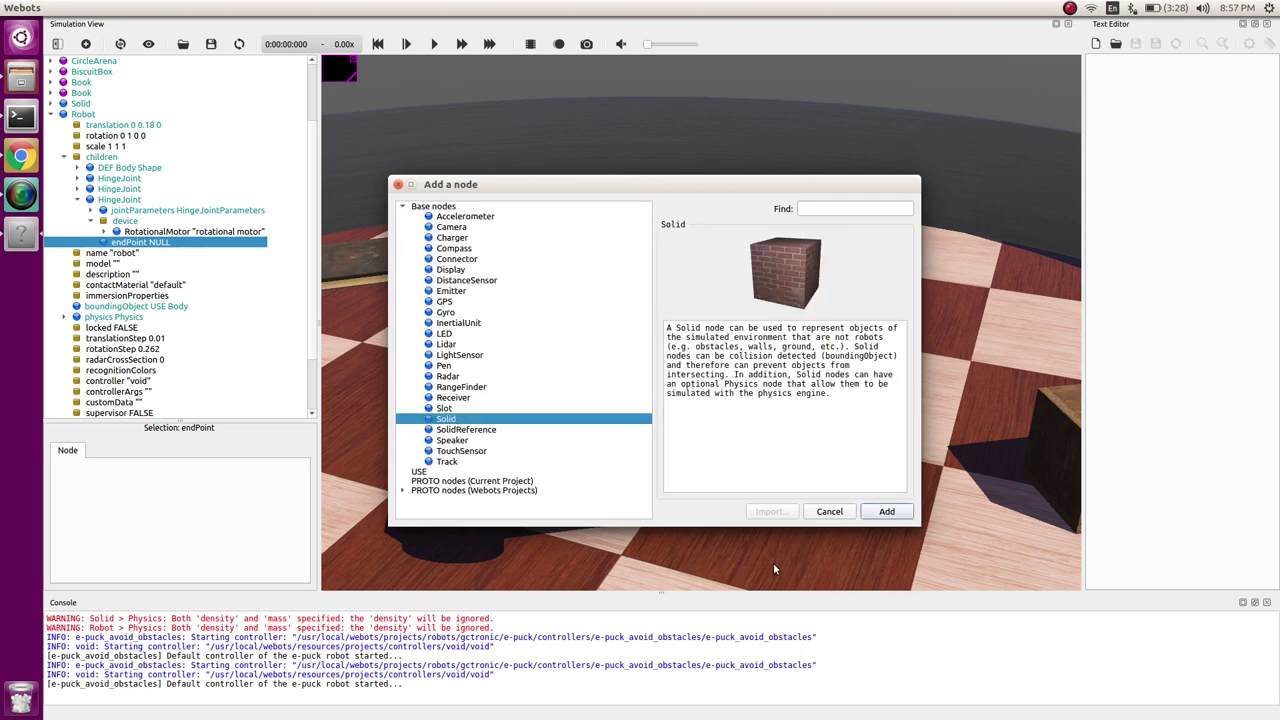
click(866, 511)
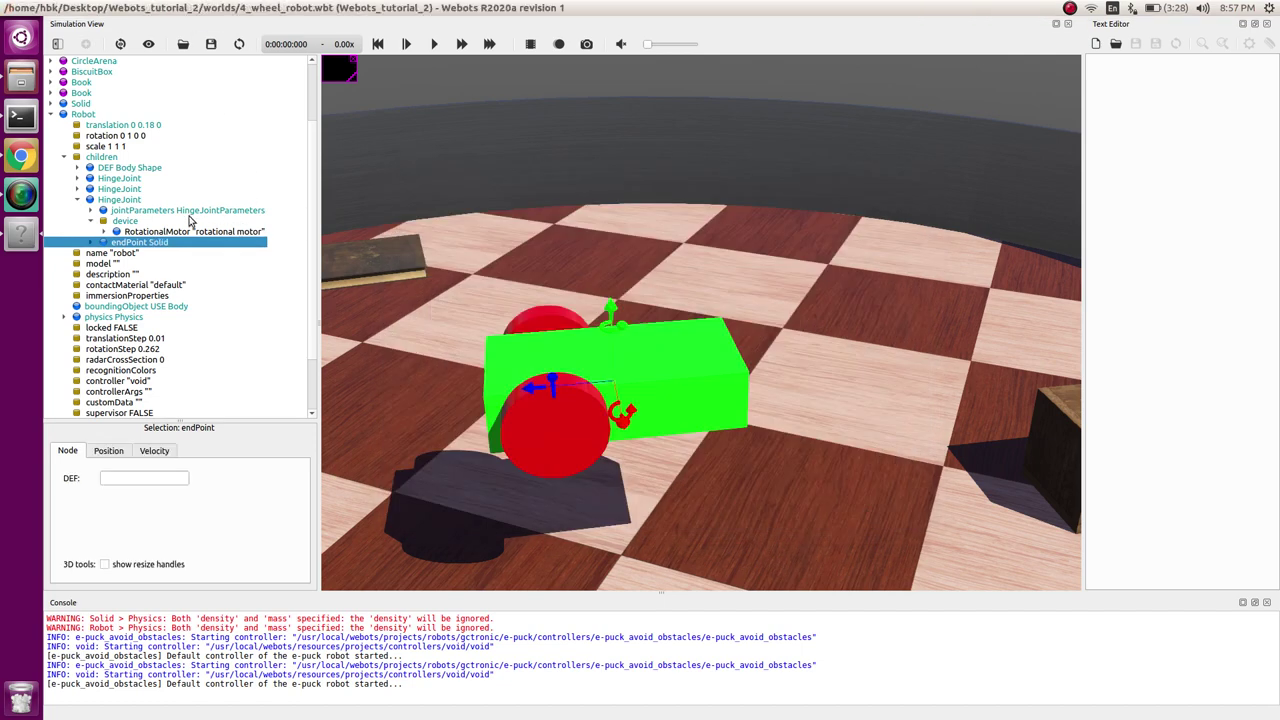
Reuse the Wheel shape as the third wheel Solid's child
click(91, 242)
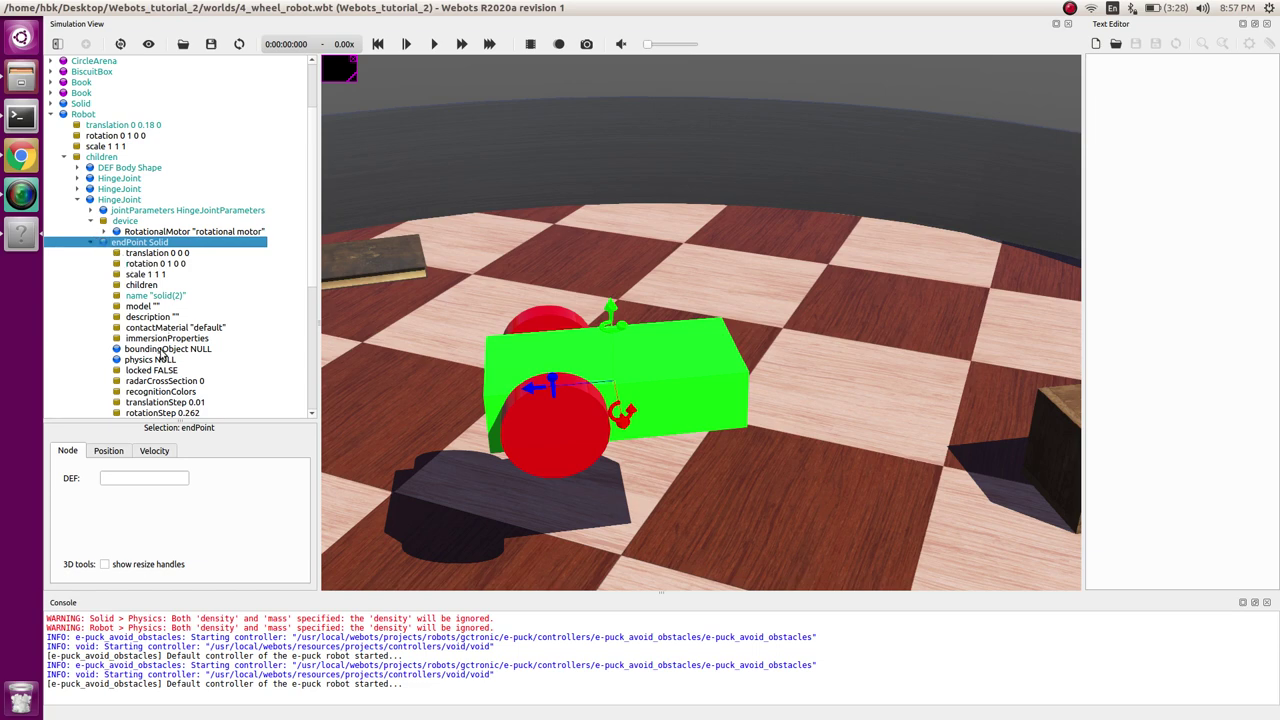
double_click(141, 285)
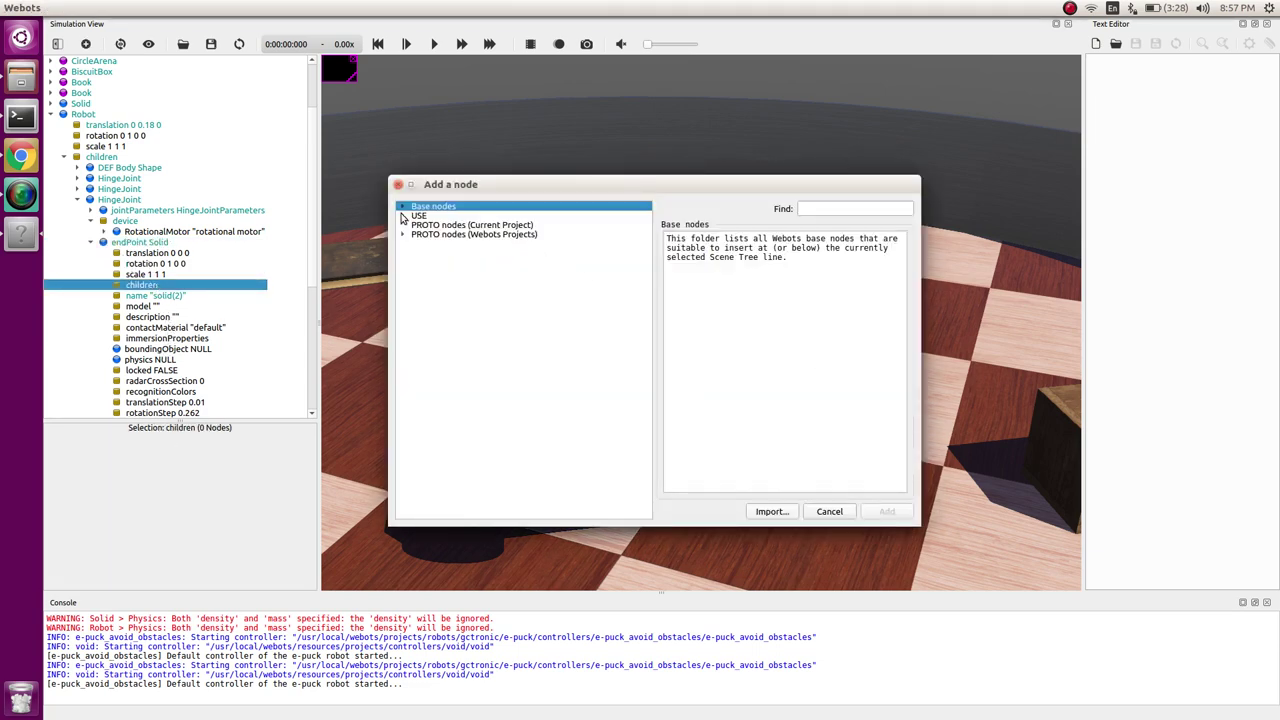
click(403, 216)
click(455, 257)
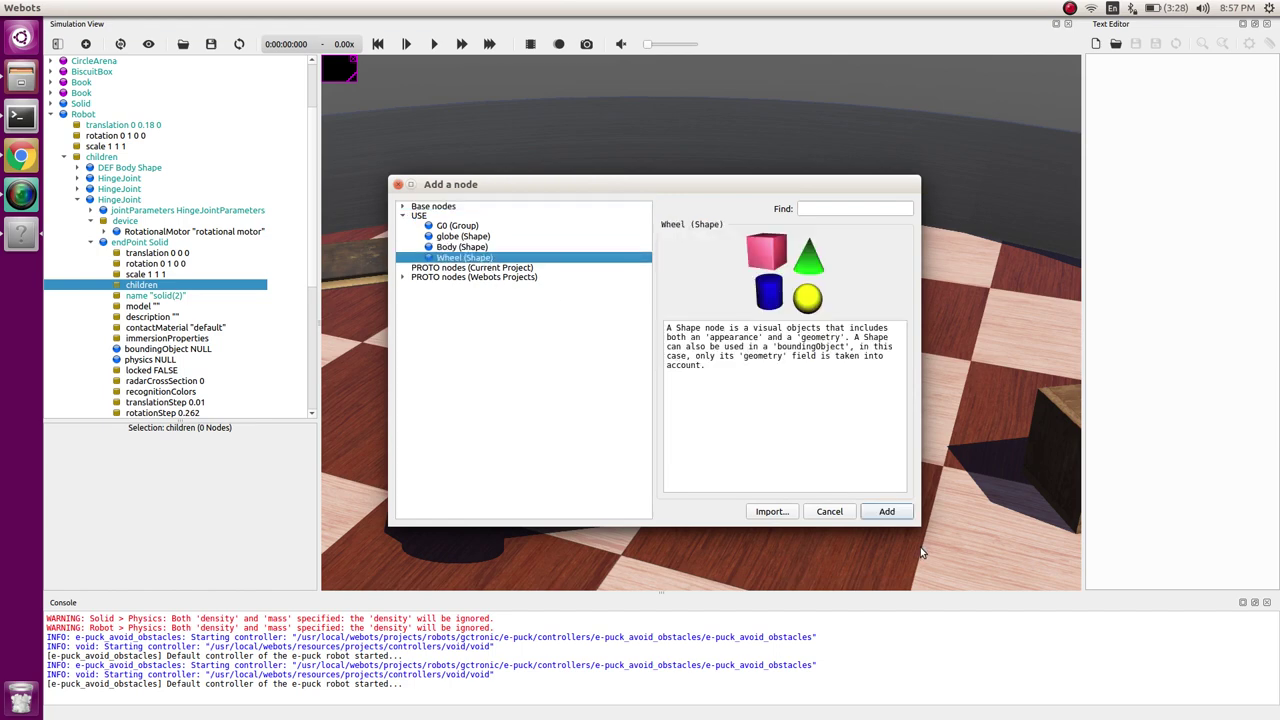
click(887, 511)
Set the reused Wheel shape as the Solid's bounding object
click(183, 361)
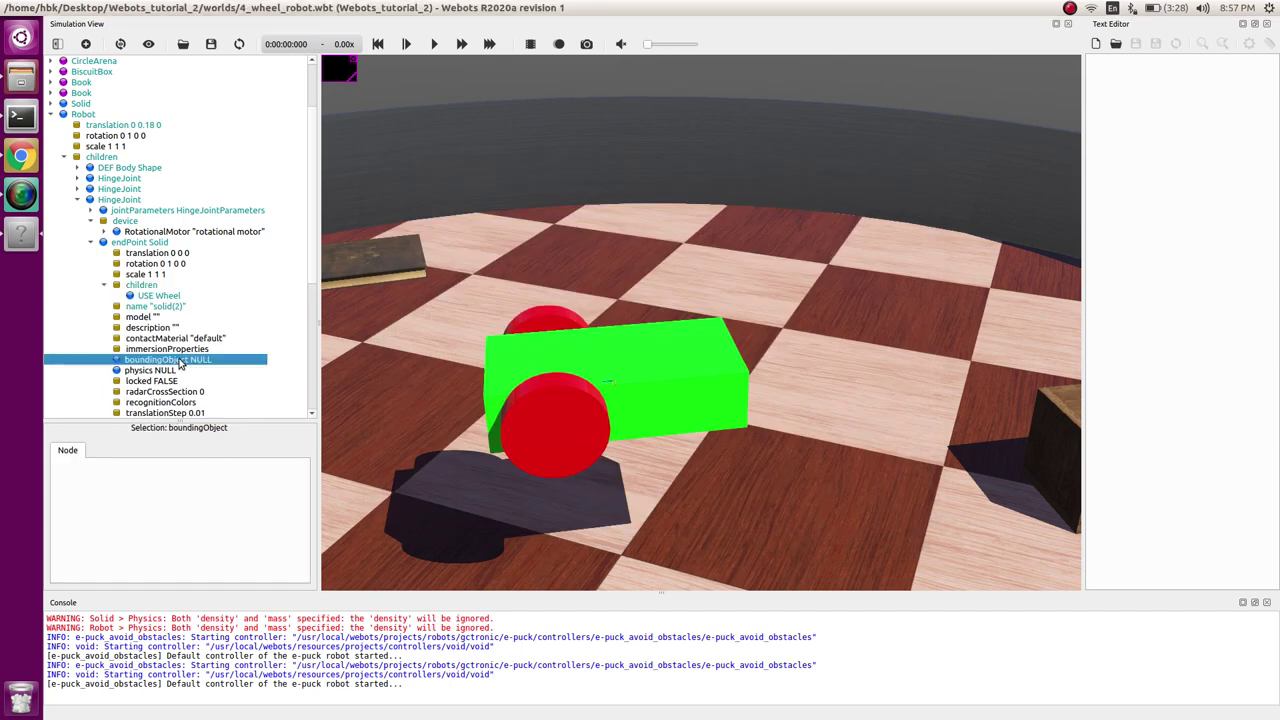
double_click(183, 361)
click(403, 206)
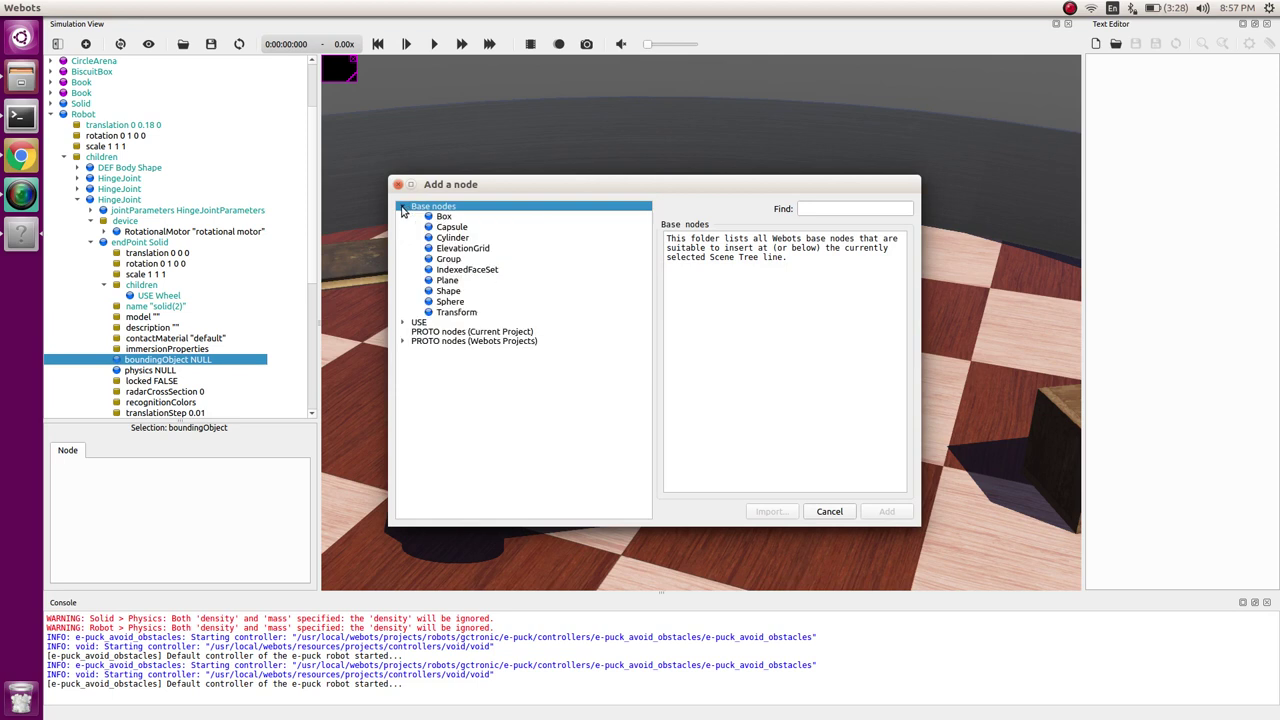
click(403, 207)
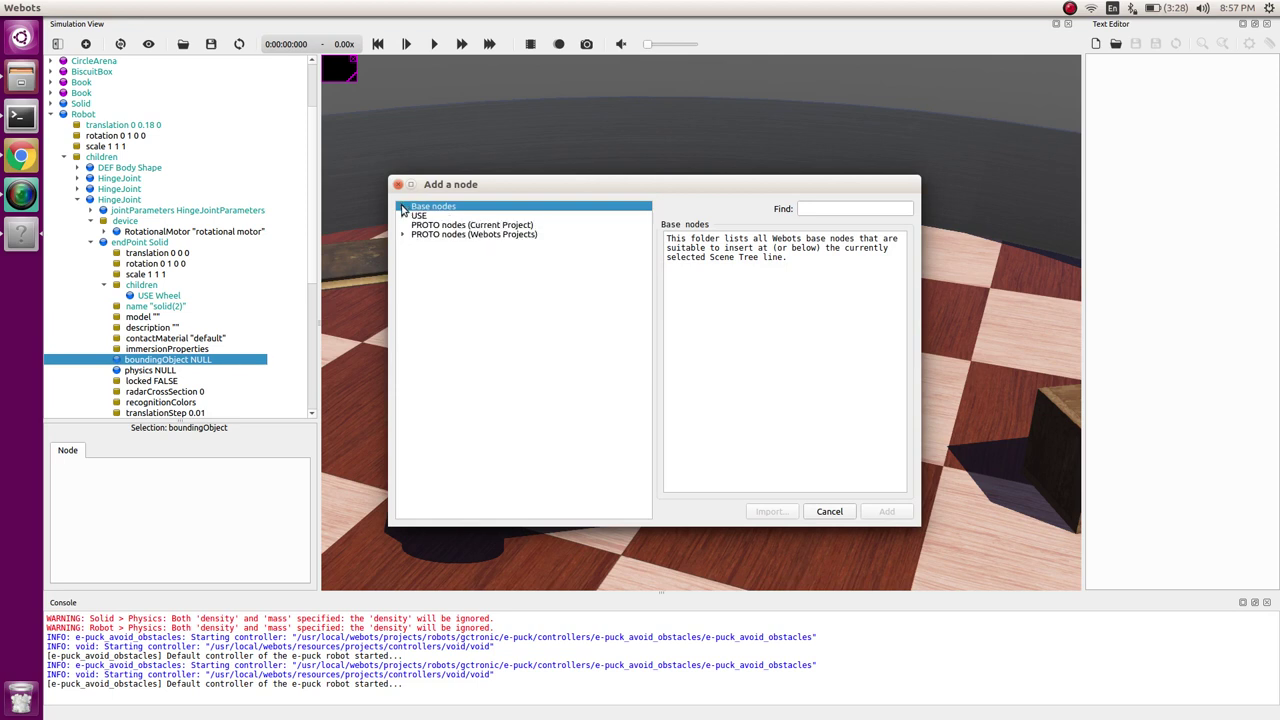
click(412, 217)
click(403, 216)
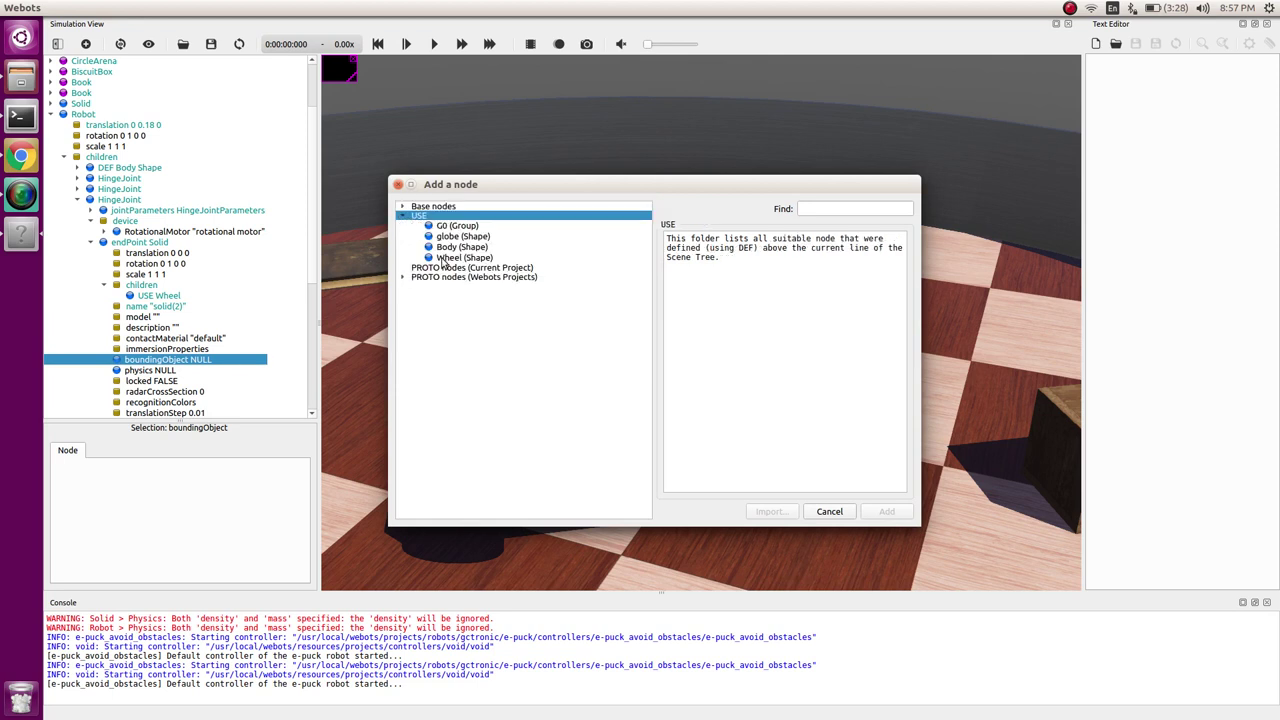
click(445, 258)
click(886, 511)
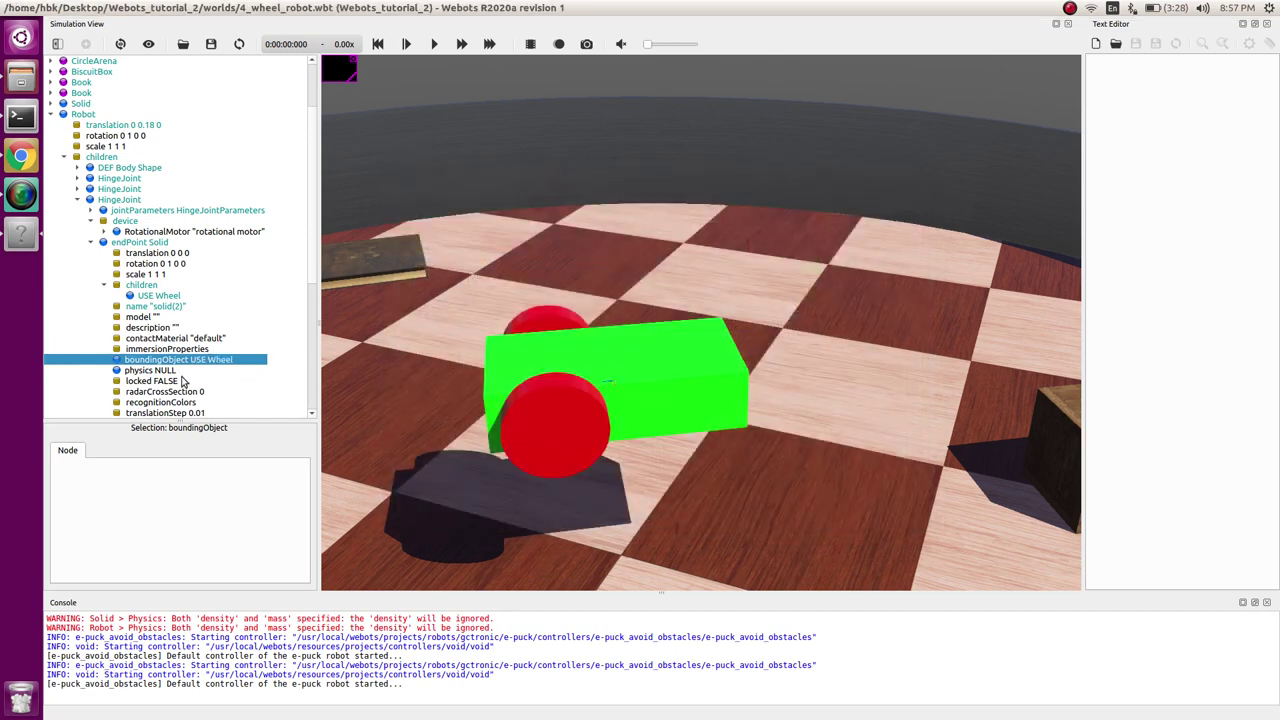
Reuse Physics_wh as the third wheel's physics
click(160, 371)
double_click(160, 371)
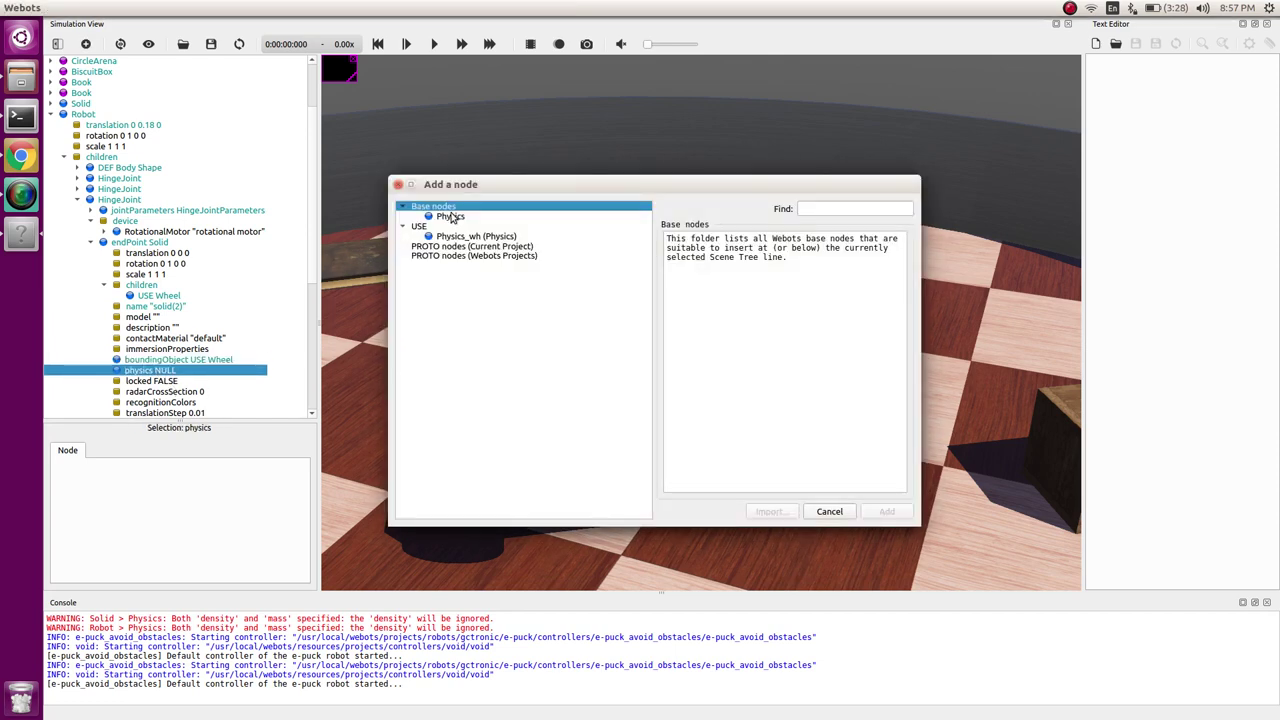
click(470, 236)
click(886, 511)
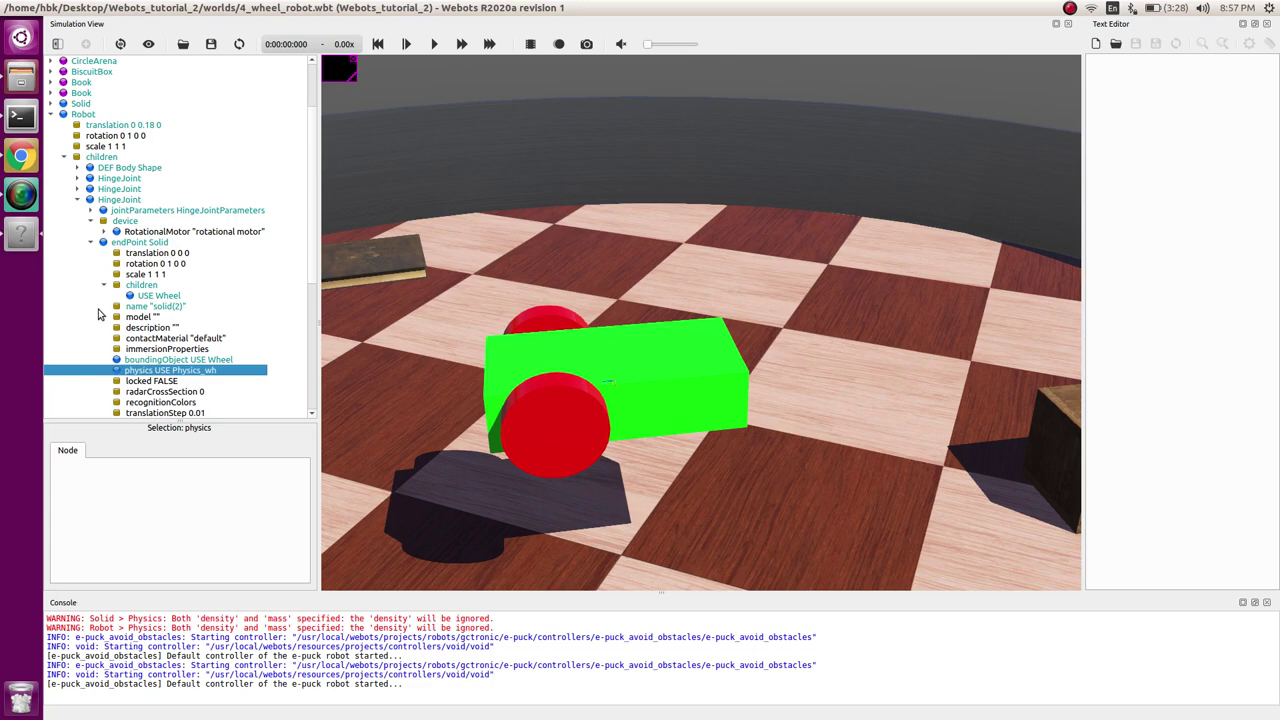
Move the third wheel's end point to translation 0.06 0 -0.05
click(155, 255)
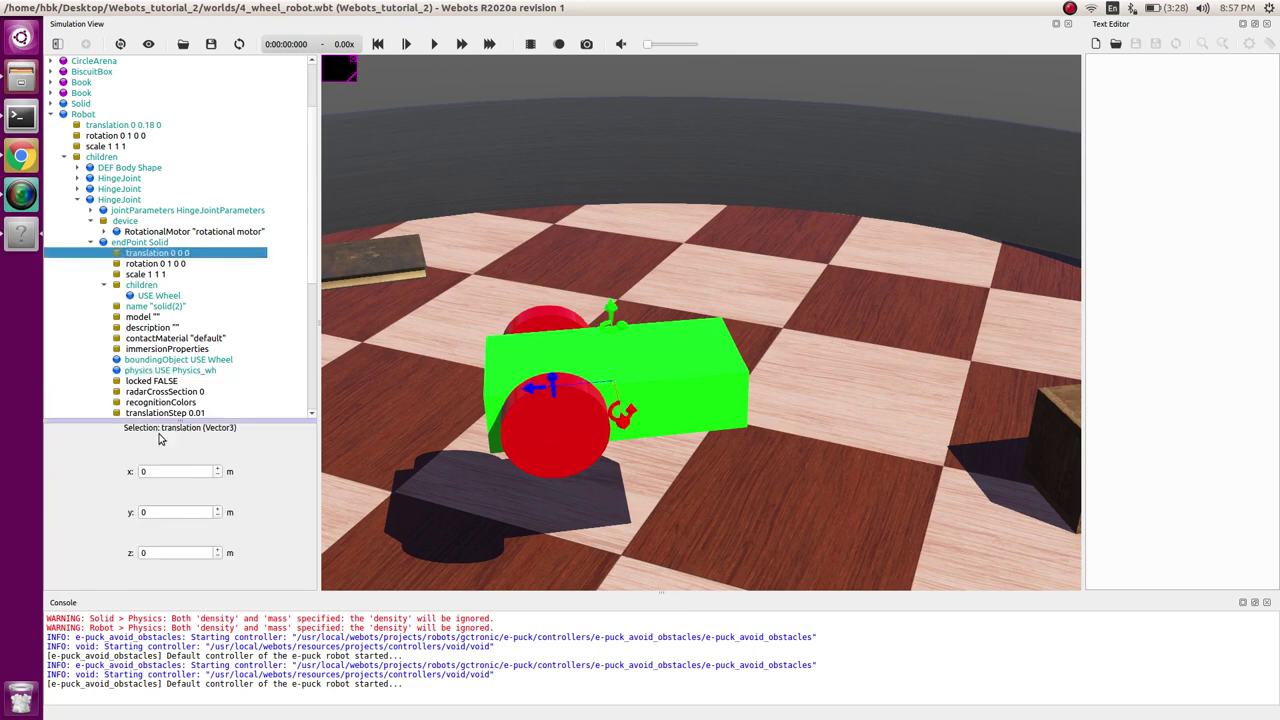
click(146, 472)
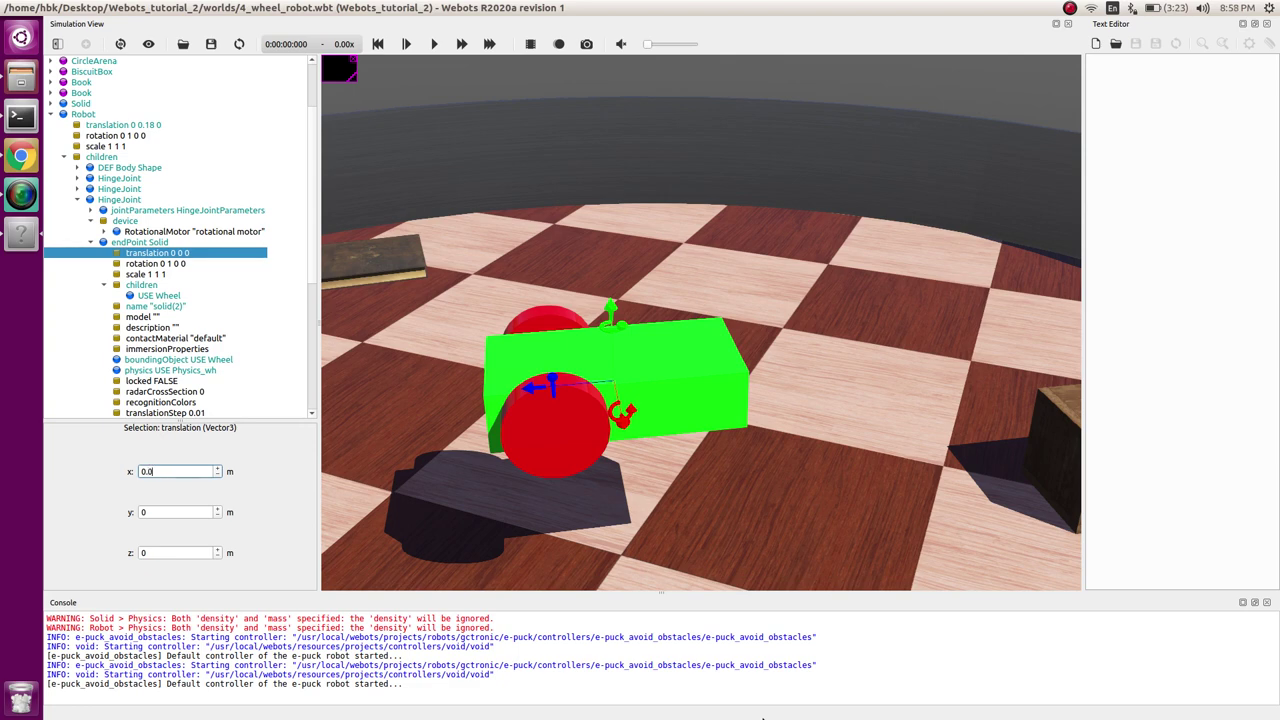
text(6)
key(Return)
key(Tab)
key(Tab)
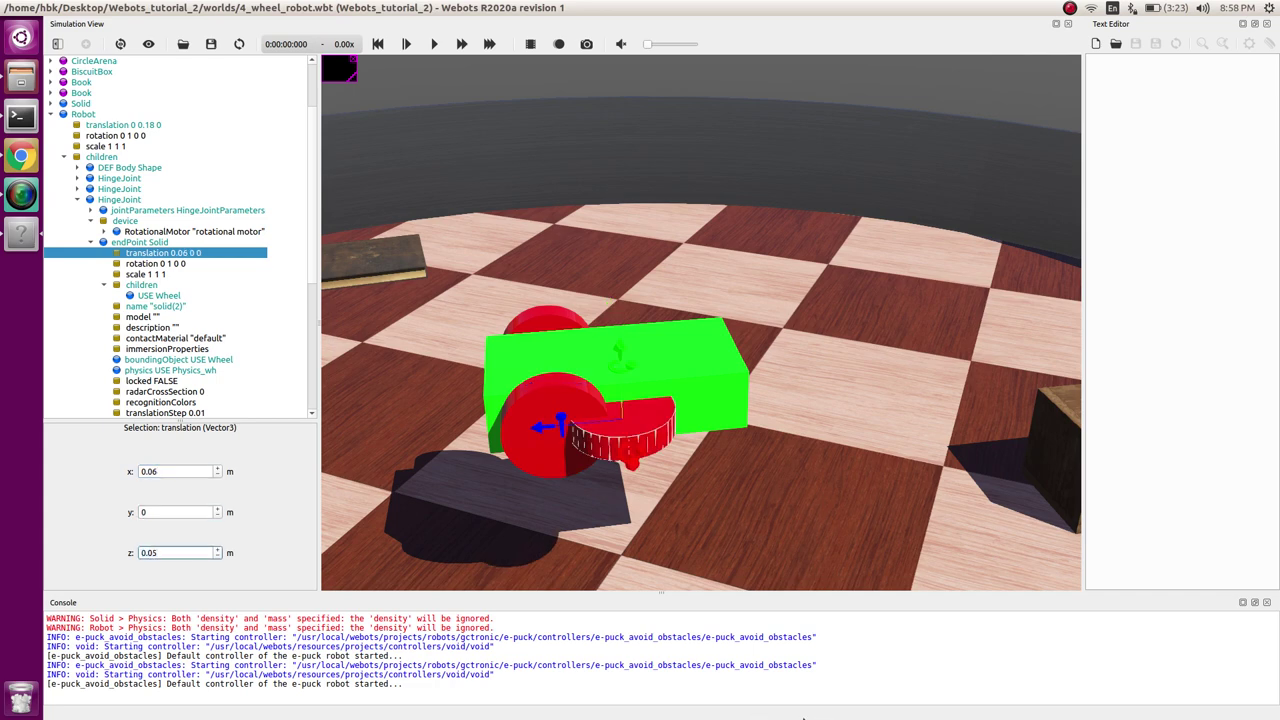
text(0.05)
key(Home)
text(-)
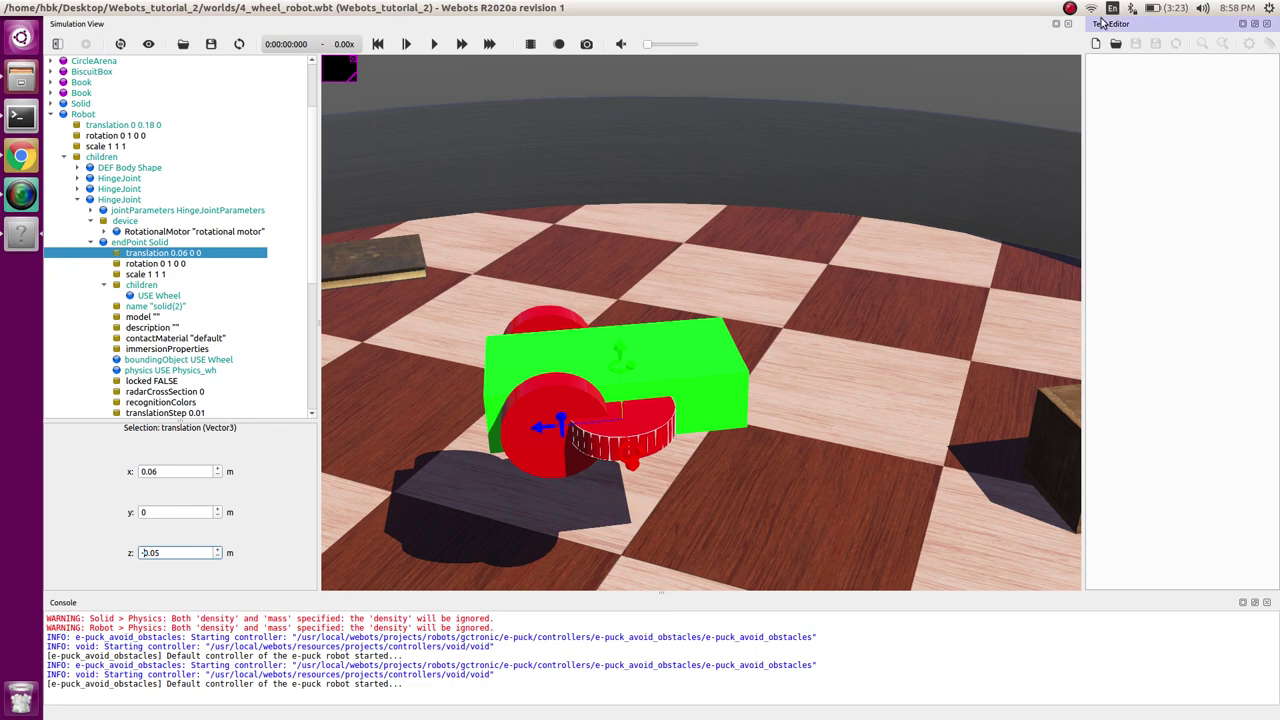
key(Return)
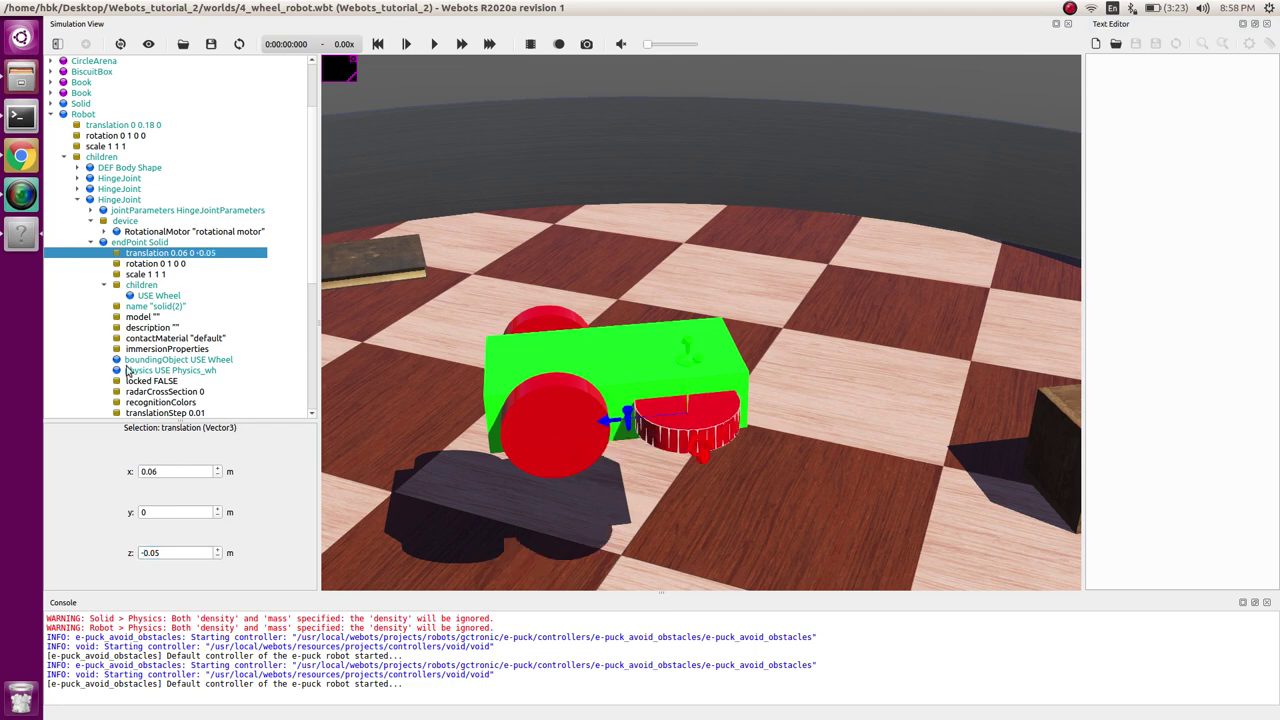
Rotate the third wheel 0 0 1 1.57 upright and collapse its HingeJoint
click(180, 265)
click(152, 496)
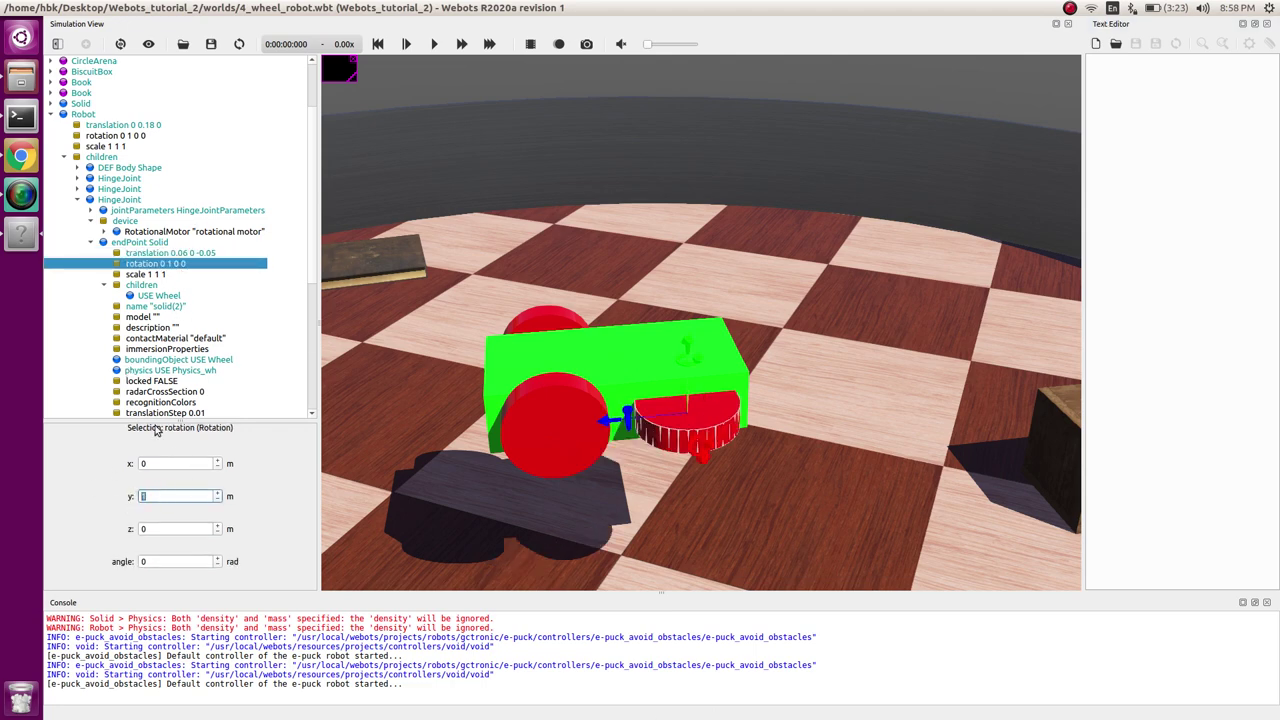
key(Tab)
text(1)
key(Tab)
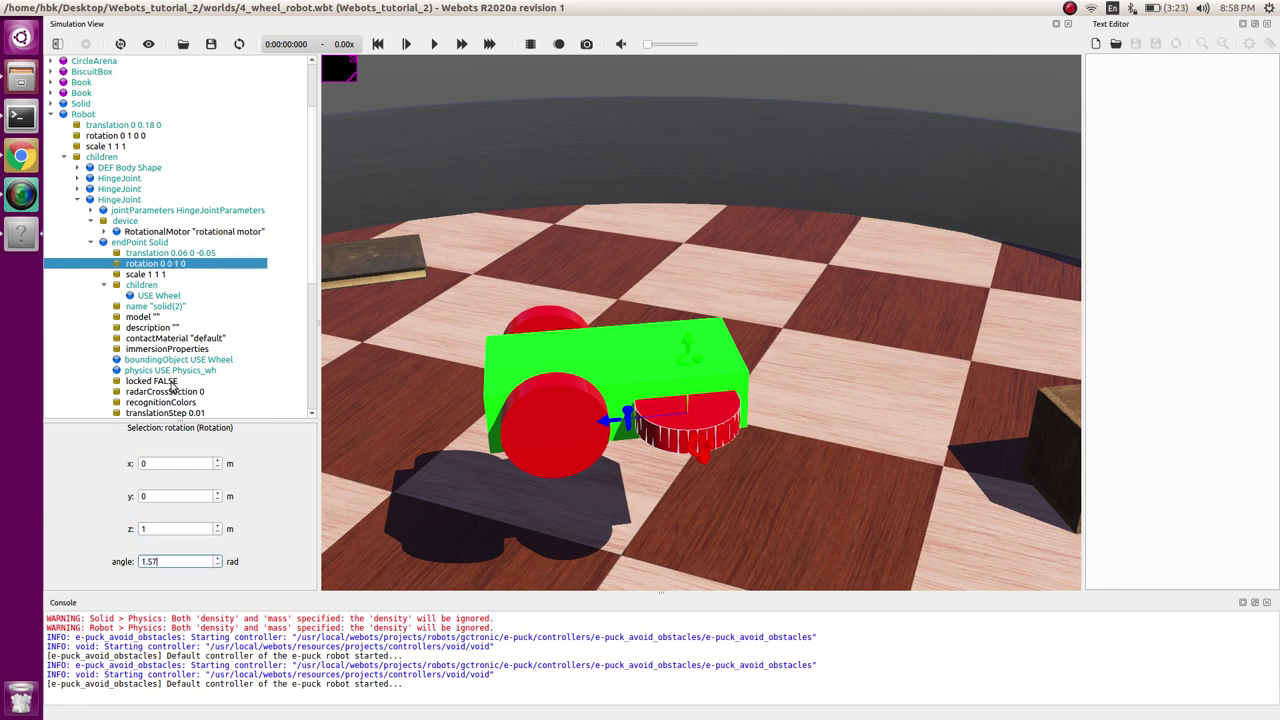
text(1.57)
key(Return)
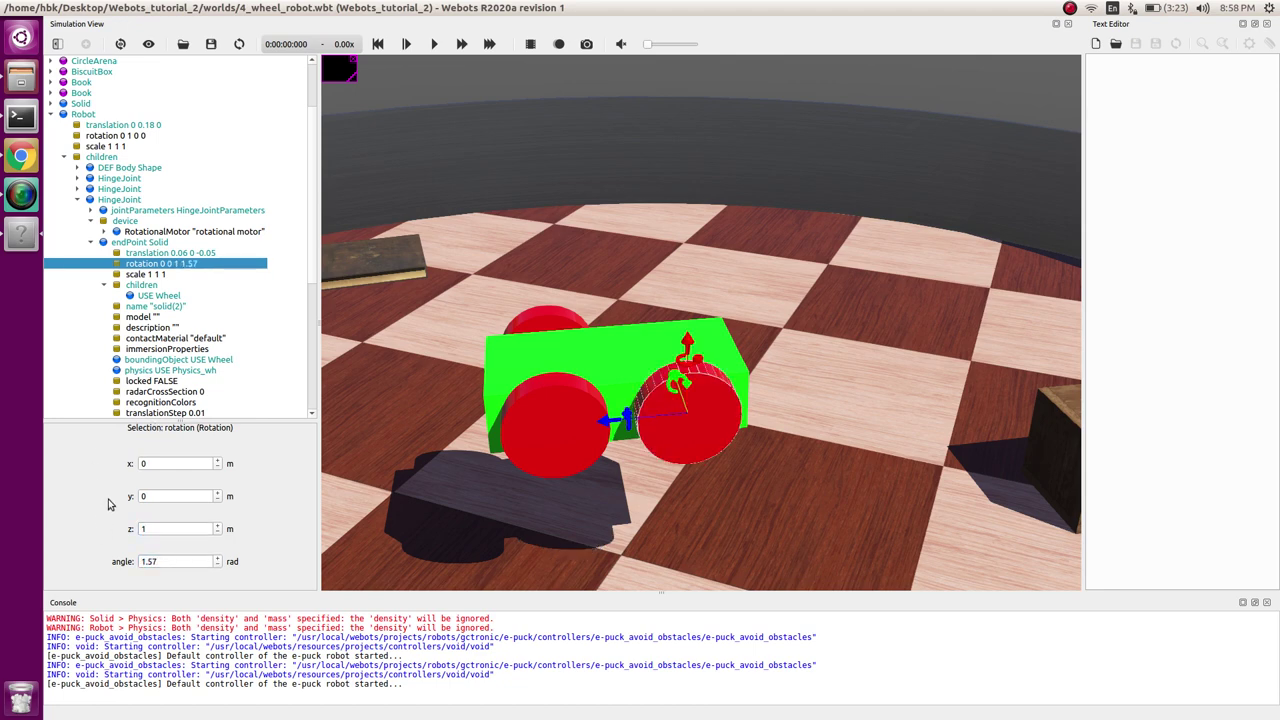
click(91, 243)
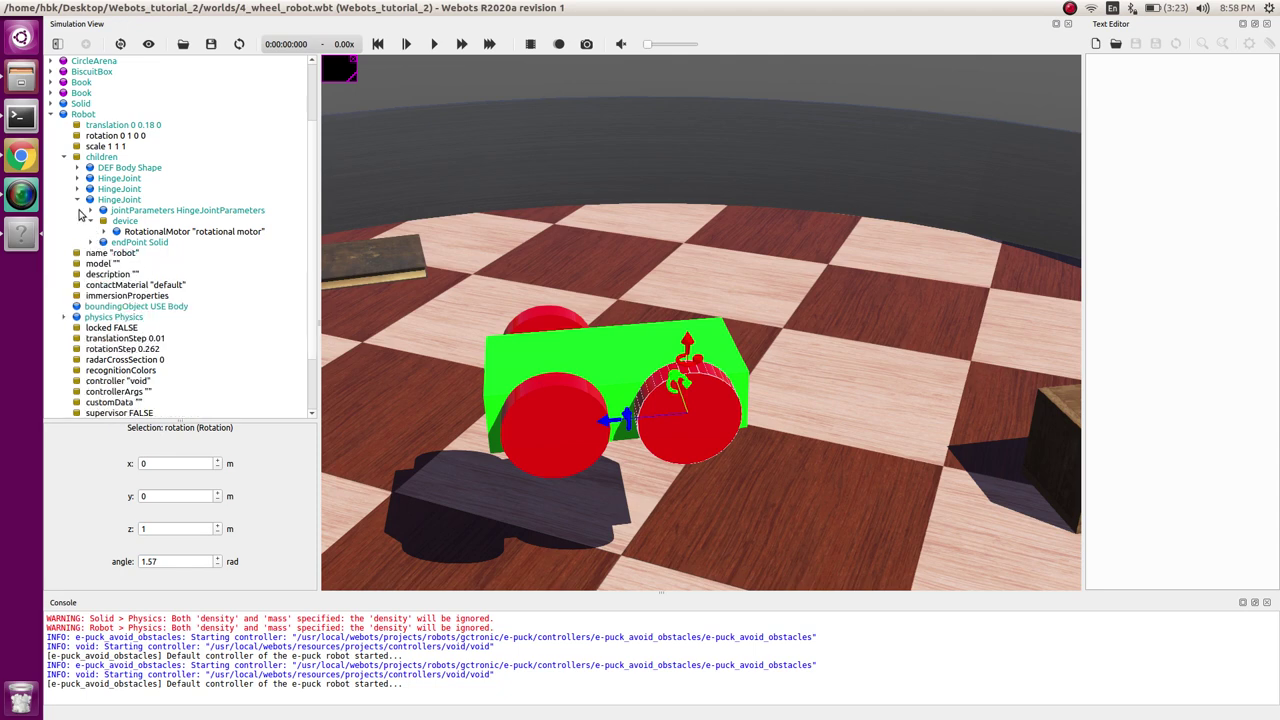
click(78, 200)
click(114, 200)
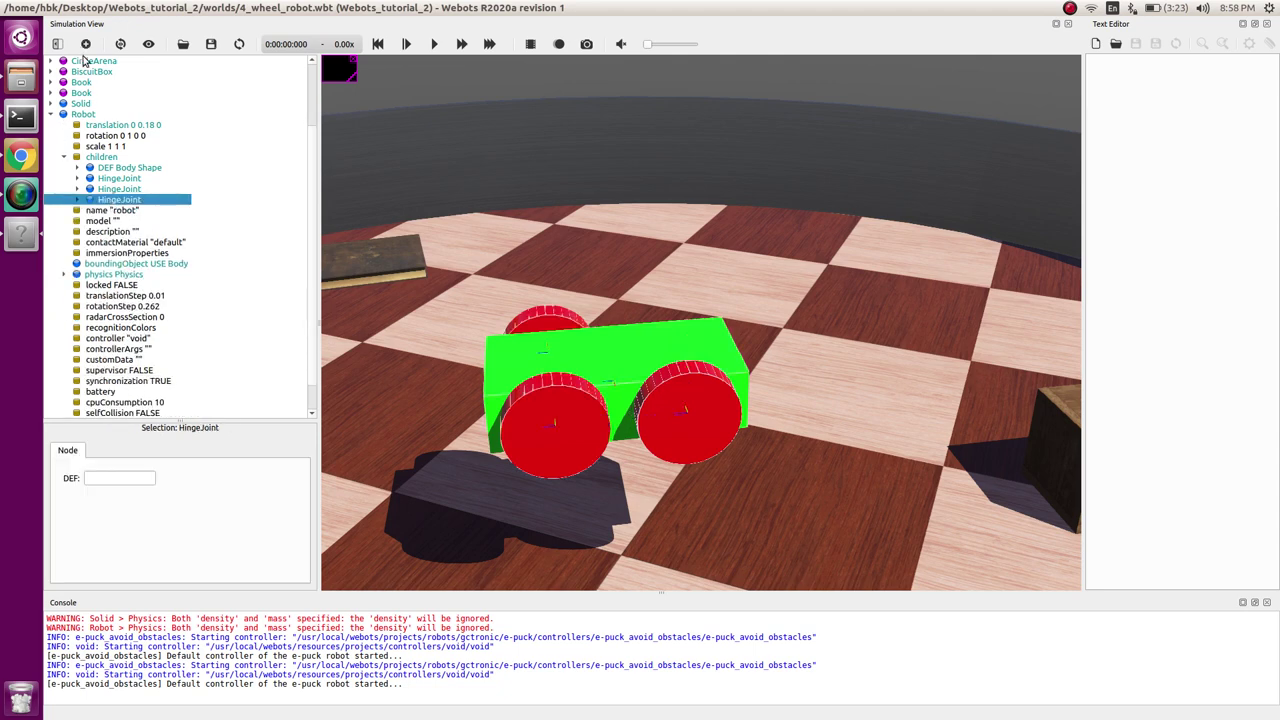
Add a new HingeJoint from Base nodes as the robot's fourth joint, after the third HingeJoint
click(85, 44)
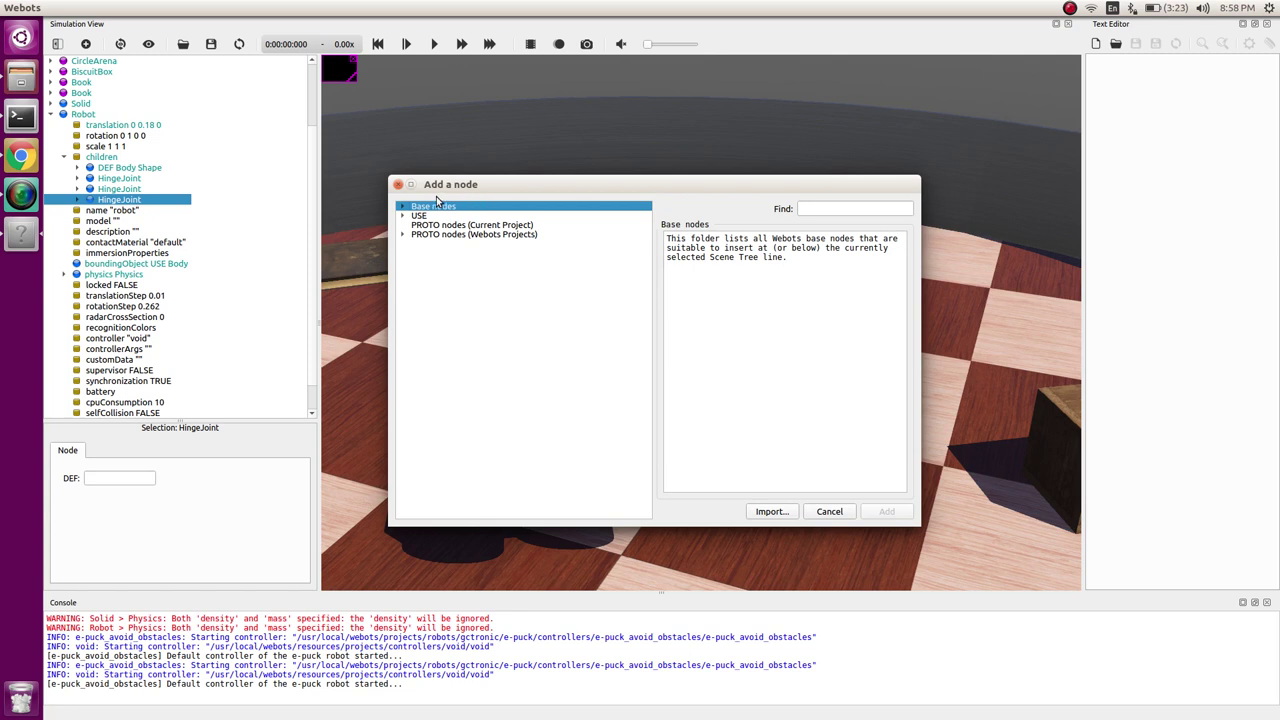
click(403, 207)
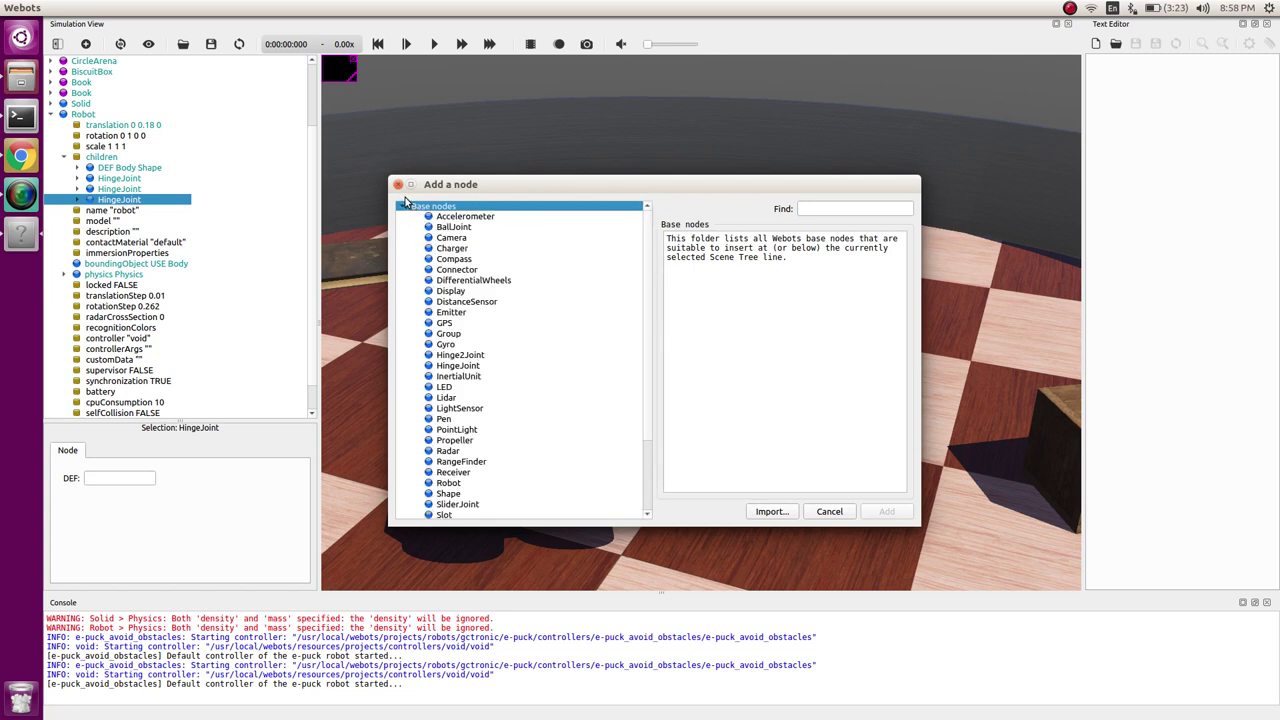
click(402, 206)
click(402, 206)
click(403, 207)
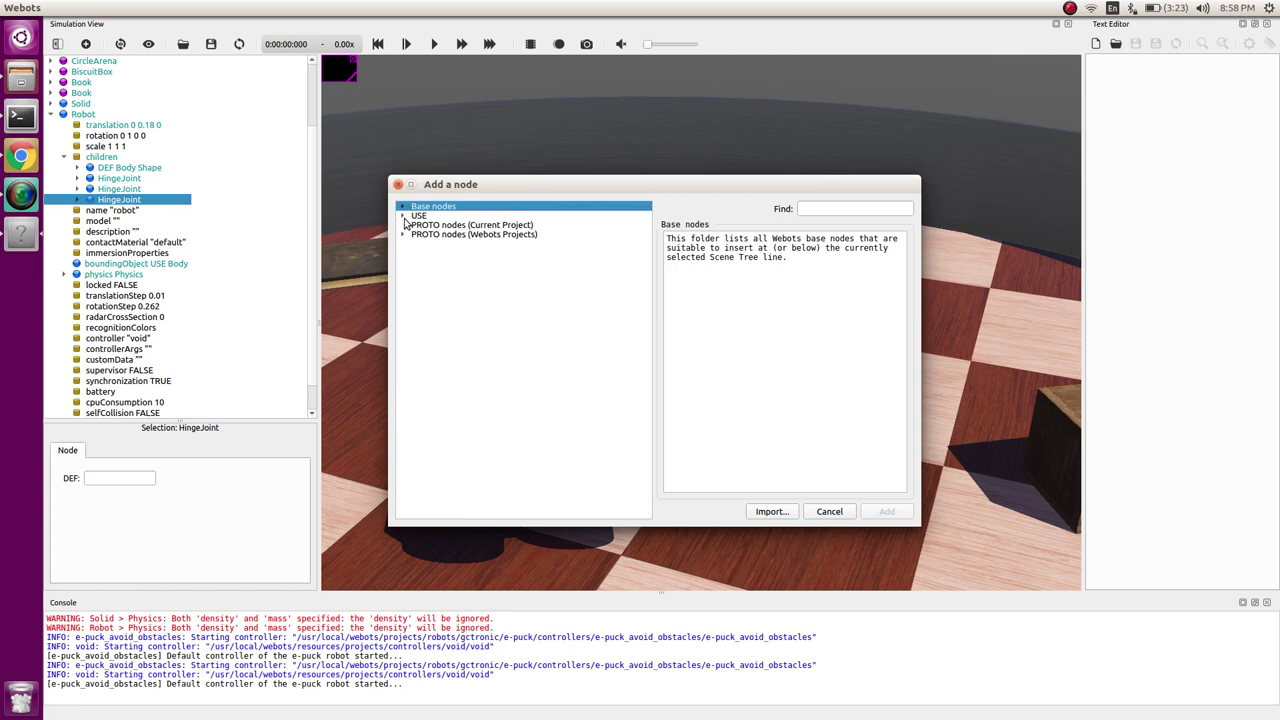
click(403, 216)
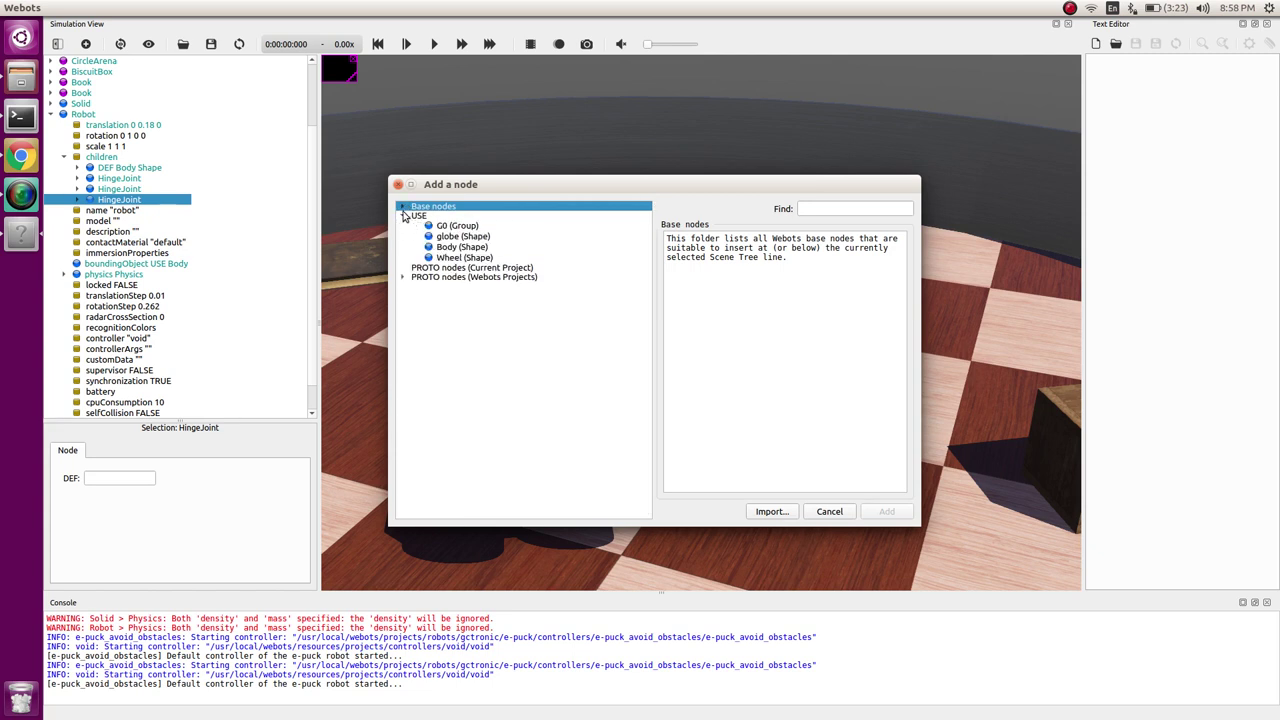
click(401, 206)
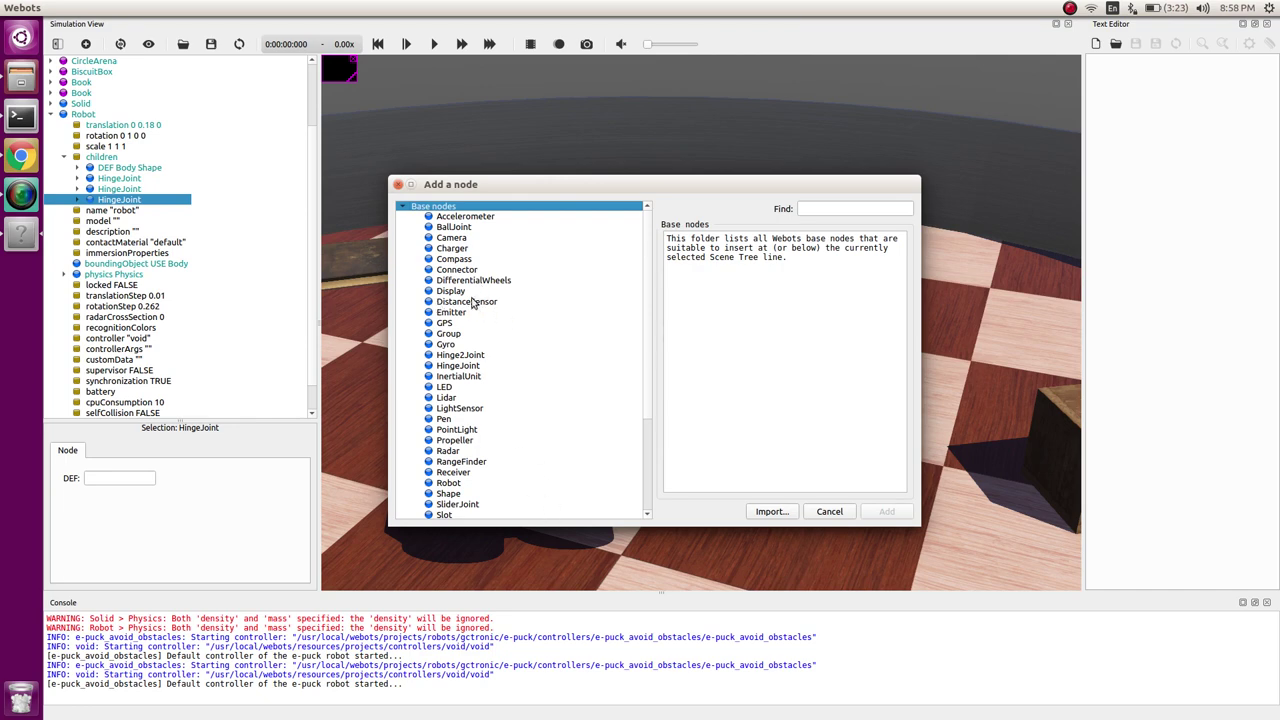
click(398, 185)
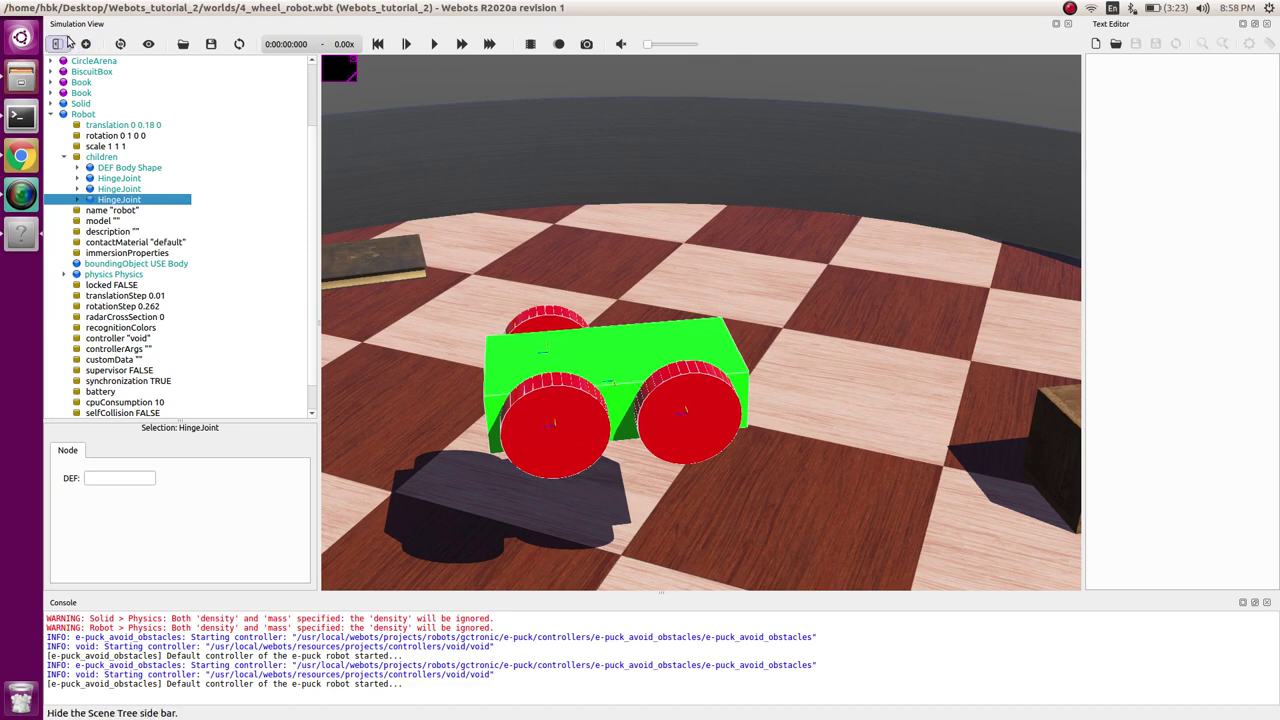
key(ctrl+shift+a)
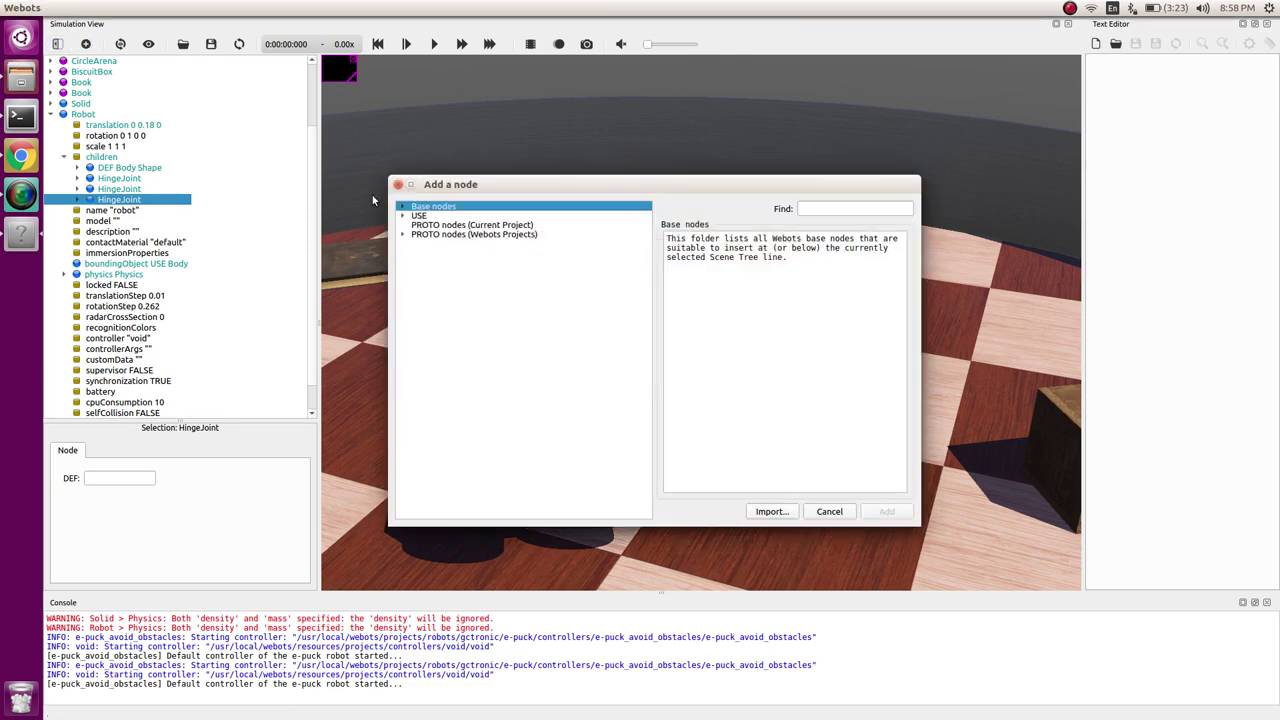
click(401, 208)
click(478, 367)
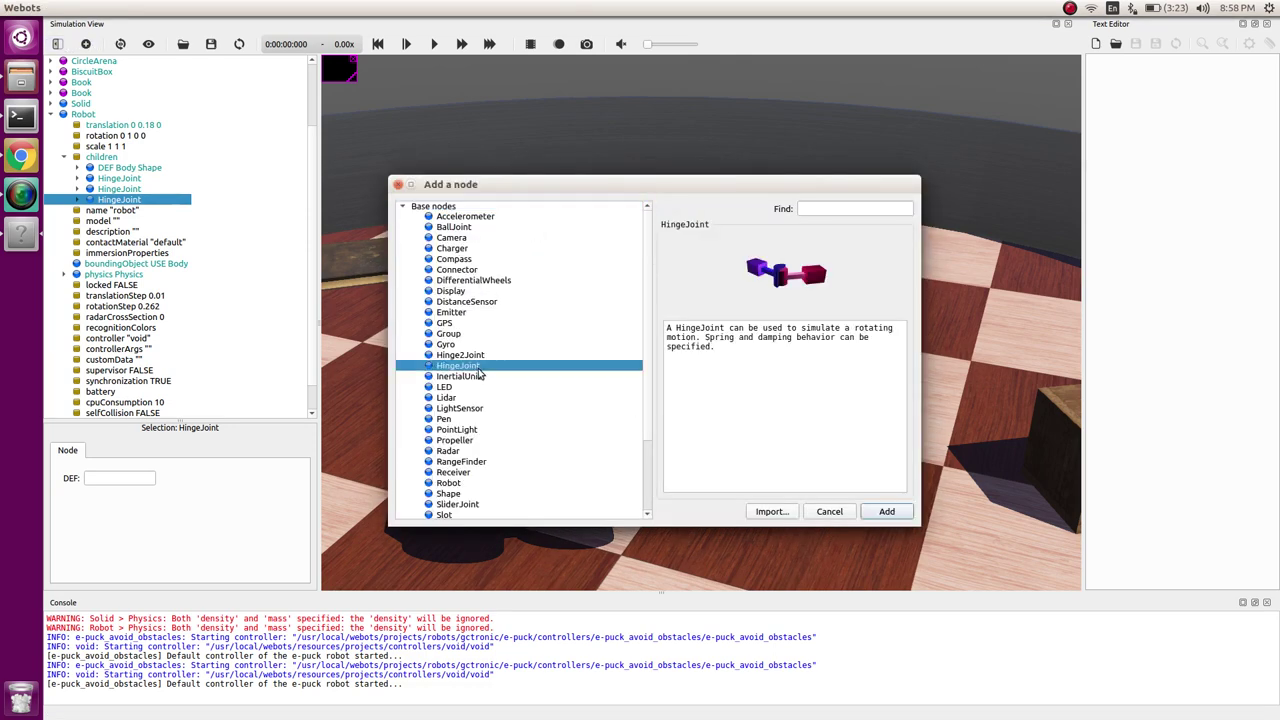
click(887, 512)
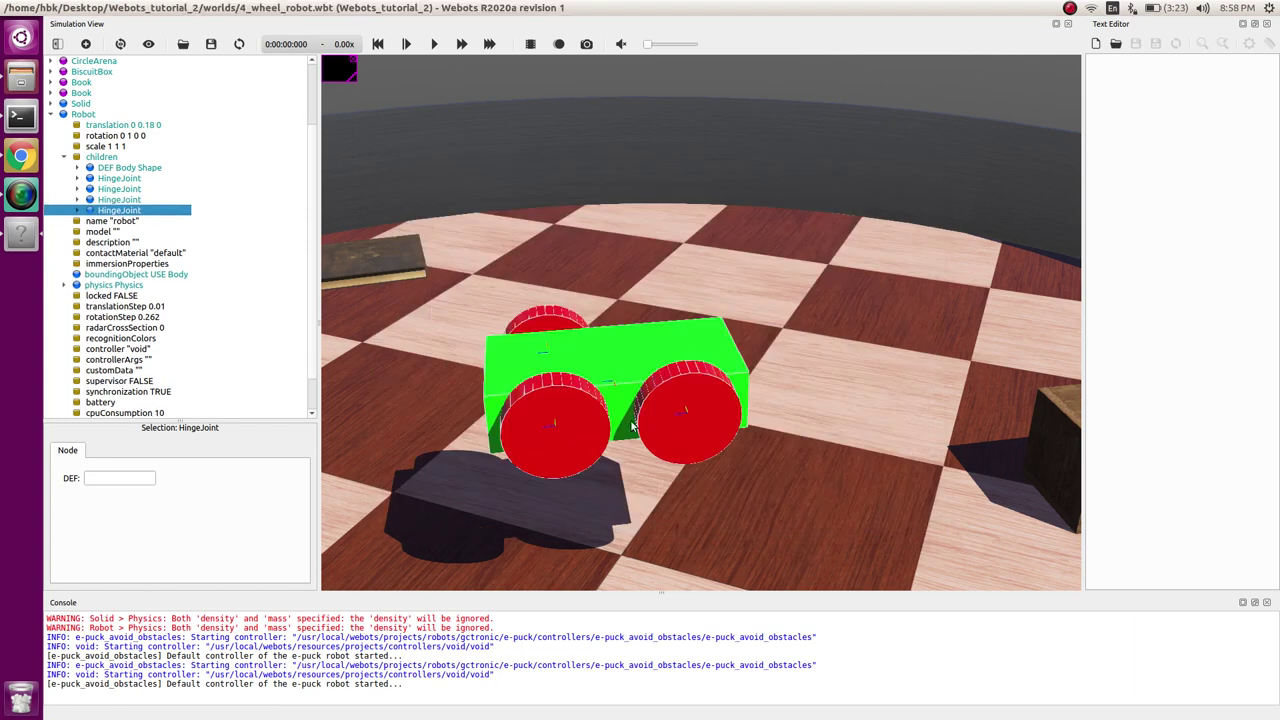
Give the new HingeJoint a HingeJointParameters node for its jointParameters
click(80, 211)
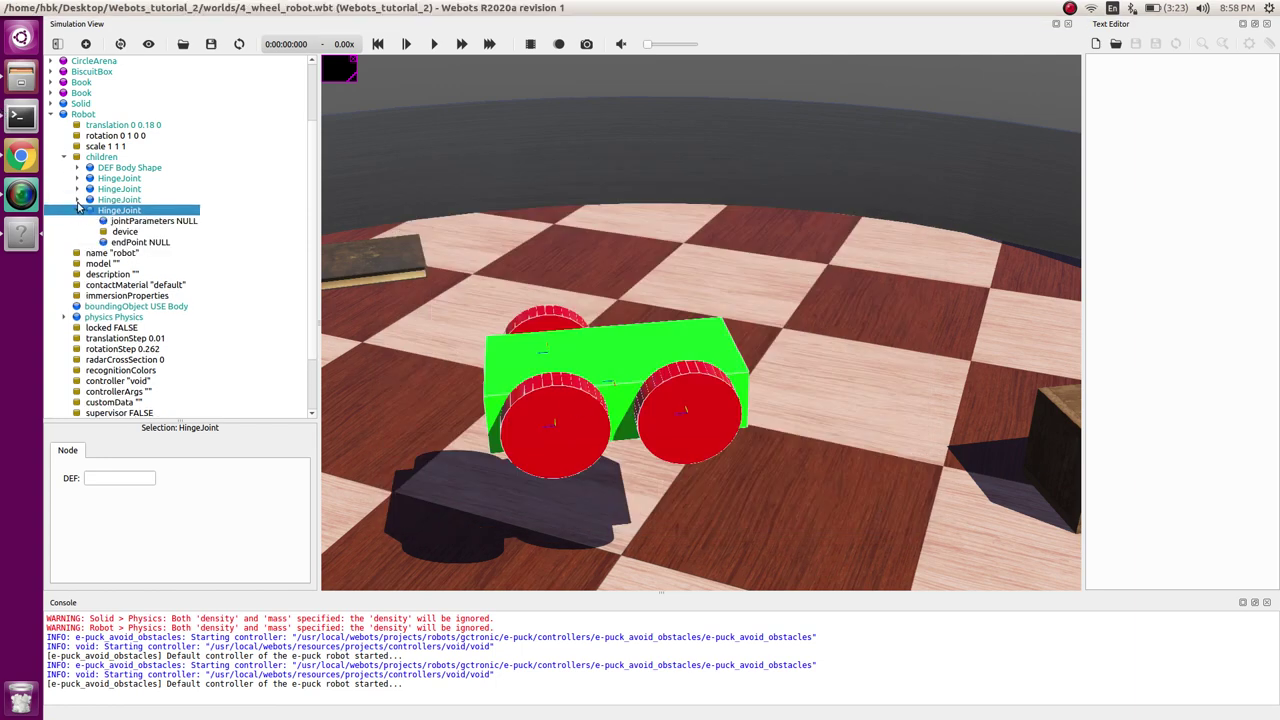
click(129, 222)
double_click(129, 222)
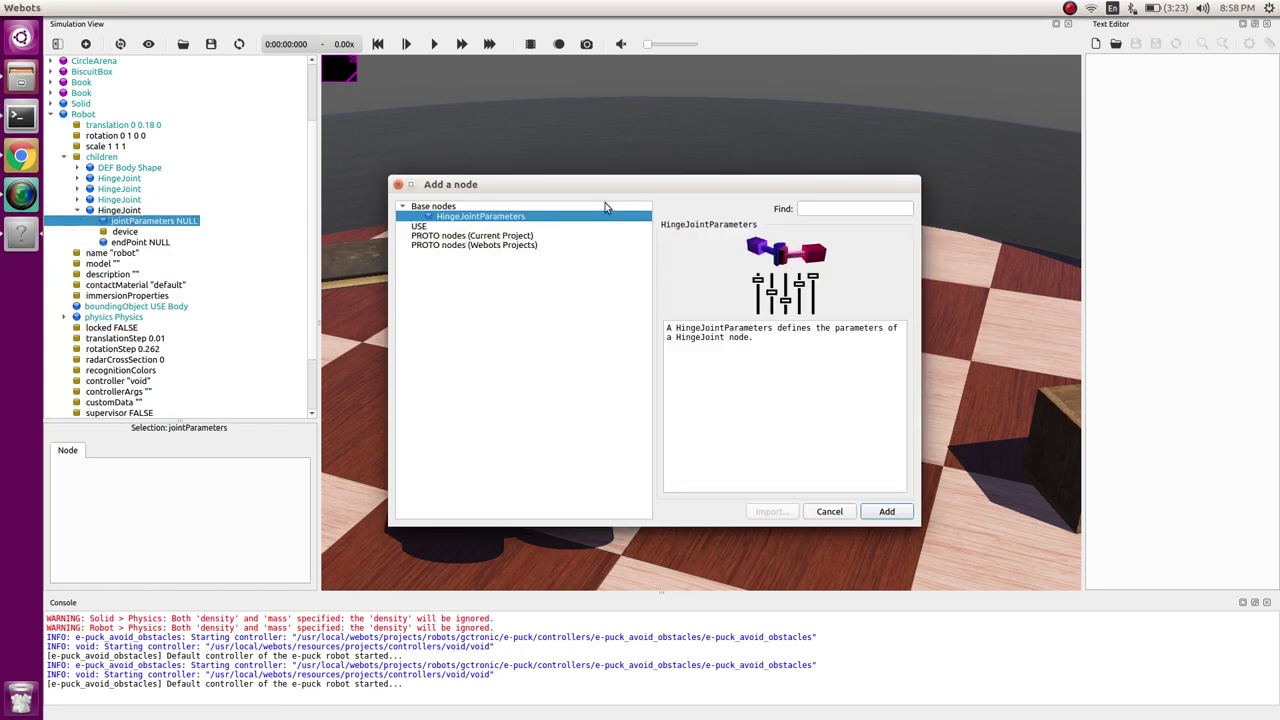
click(887, 512)
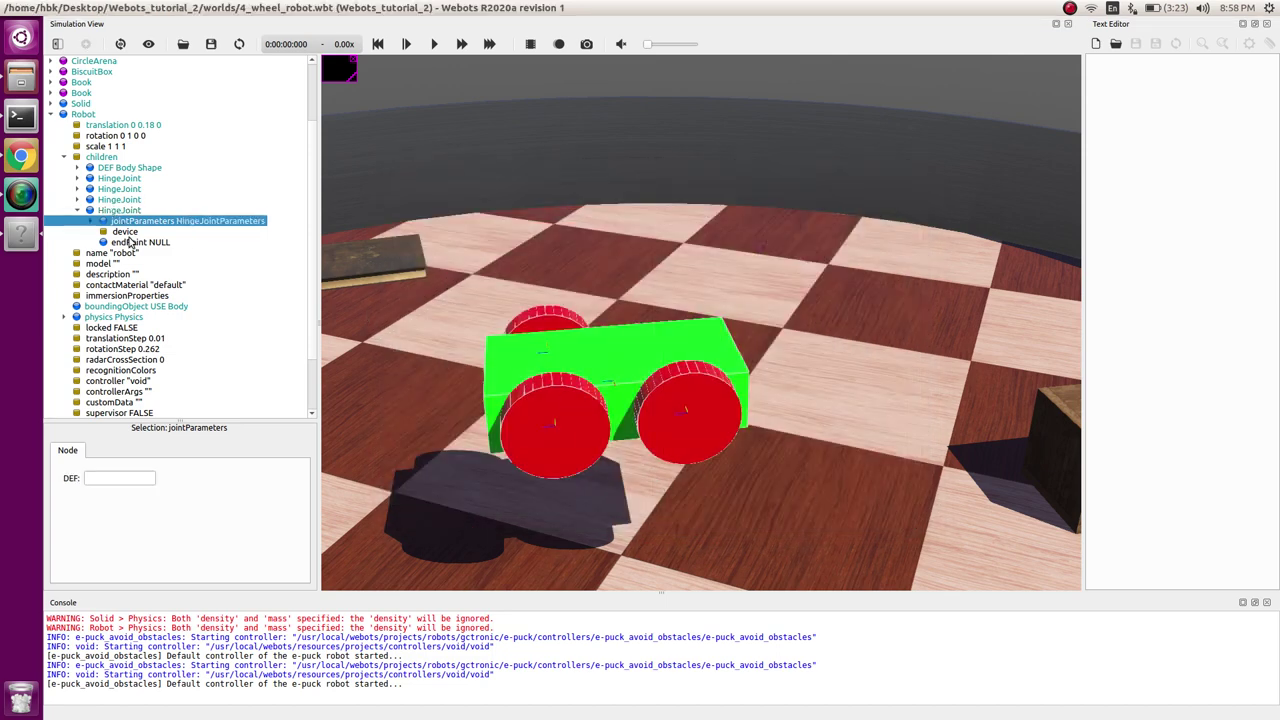
Add a RotationalMotor to the fourth joint's device field
click(128, 233)
key(ctrl+shift+a)
click(445, 247)
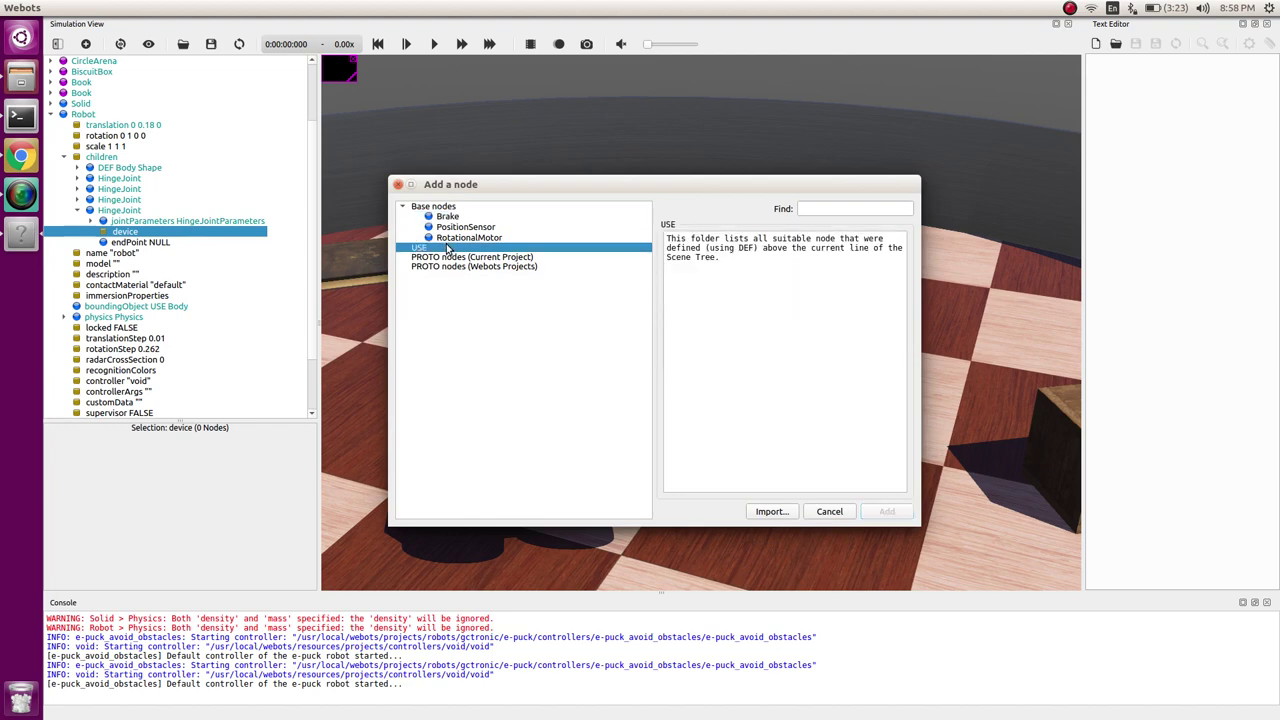
click(494, 237)
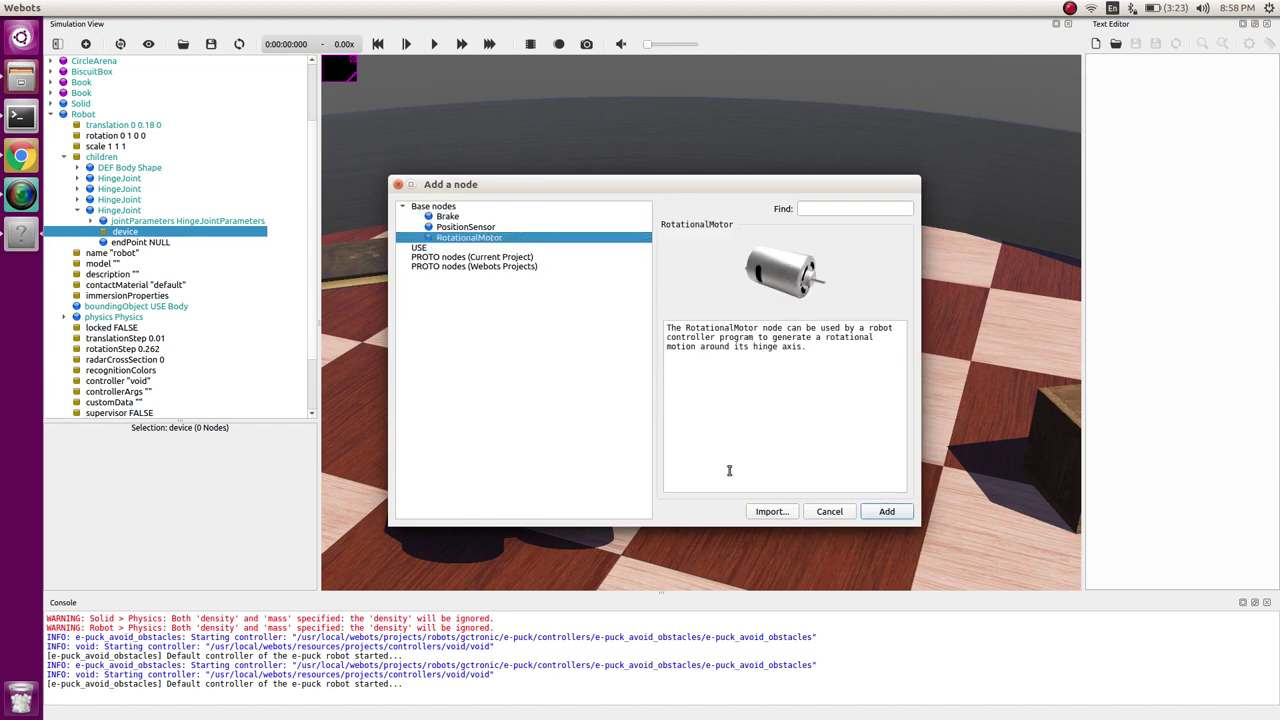
click(884, 512)
Attach a new Solid from Base nodes as the joint's endPoint
click(129, 254)
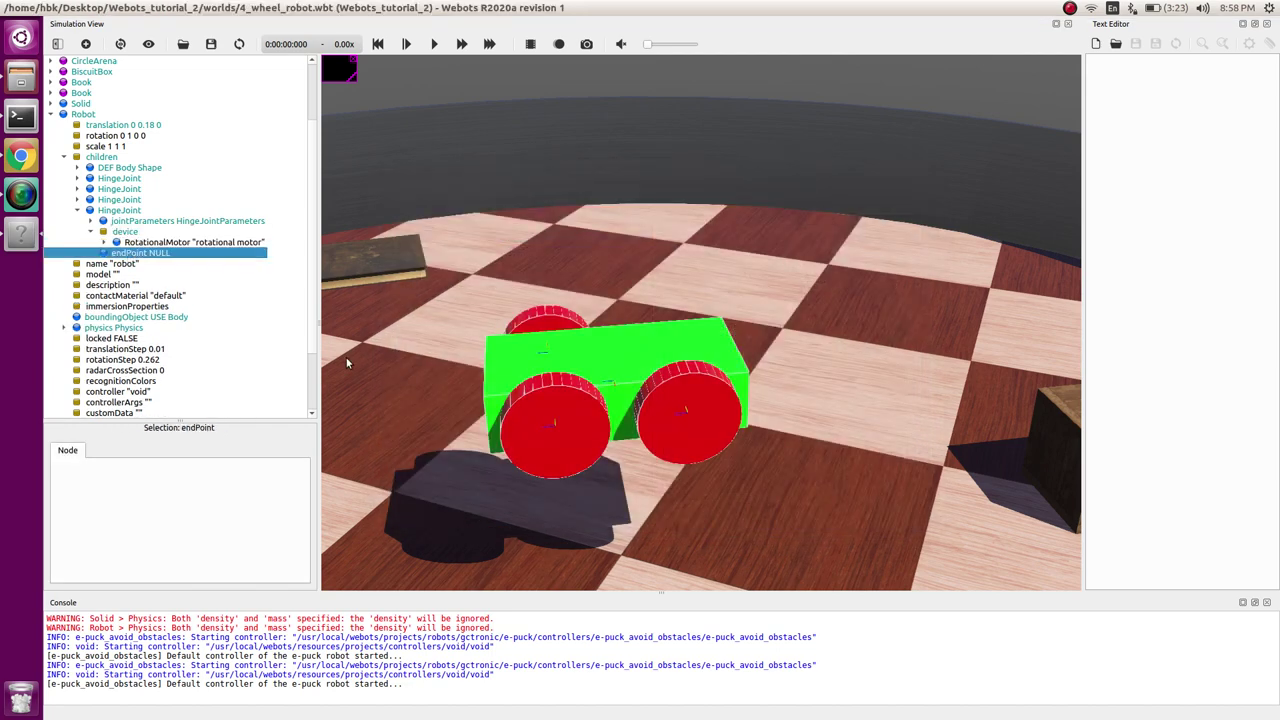
key(ctrl+shift+a)
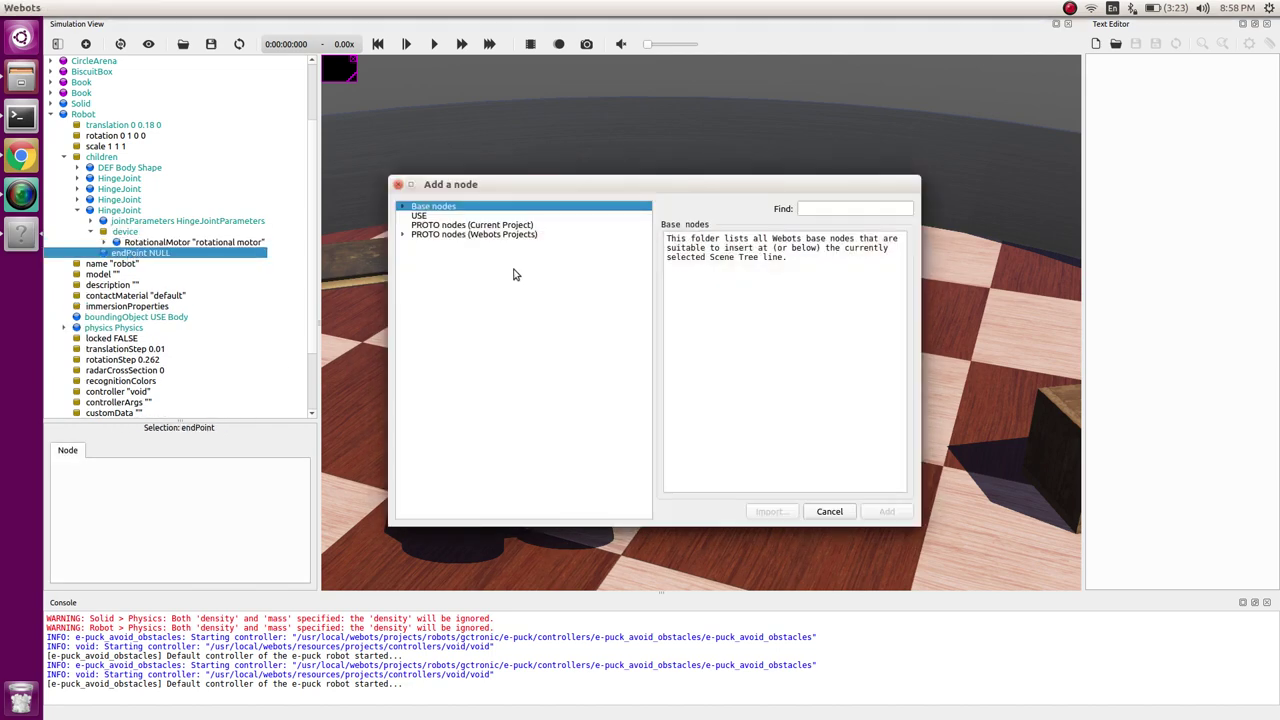
click(402, 207)
click(446, 419)
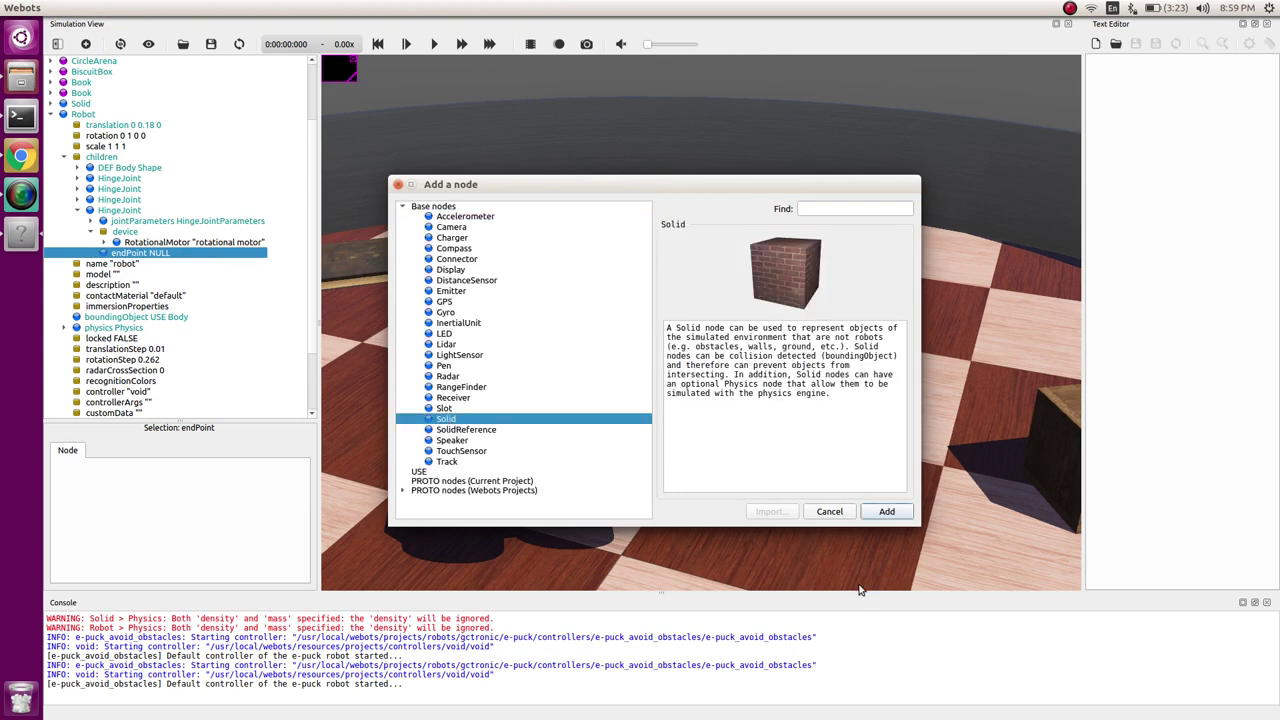
click(886, 512)
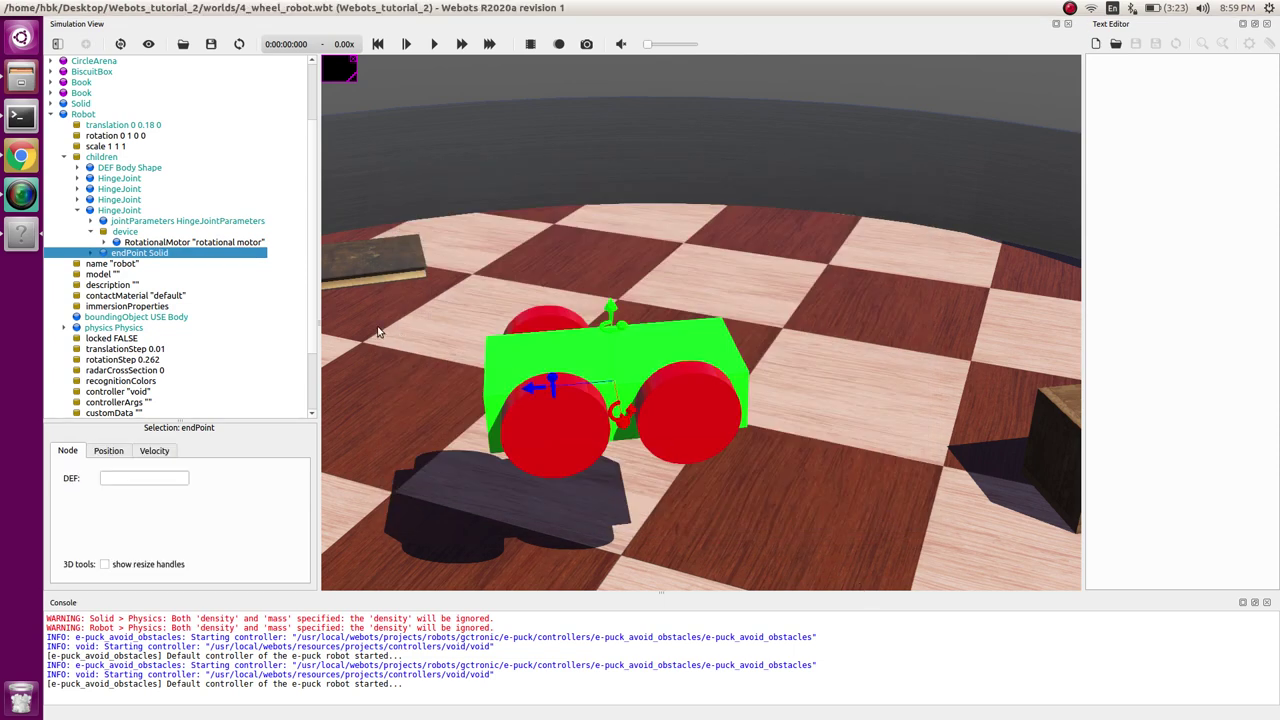
click(91, 254)
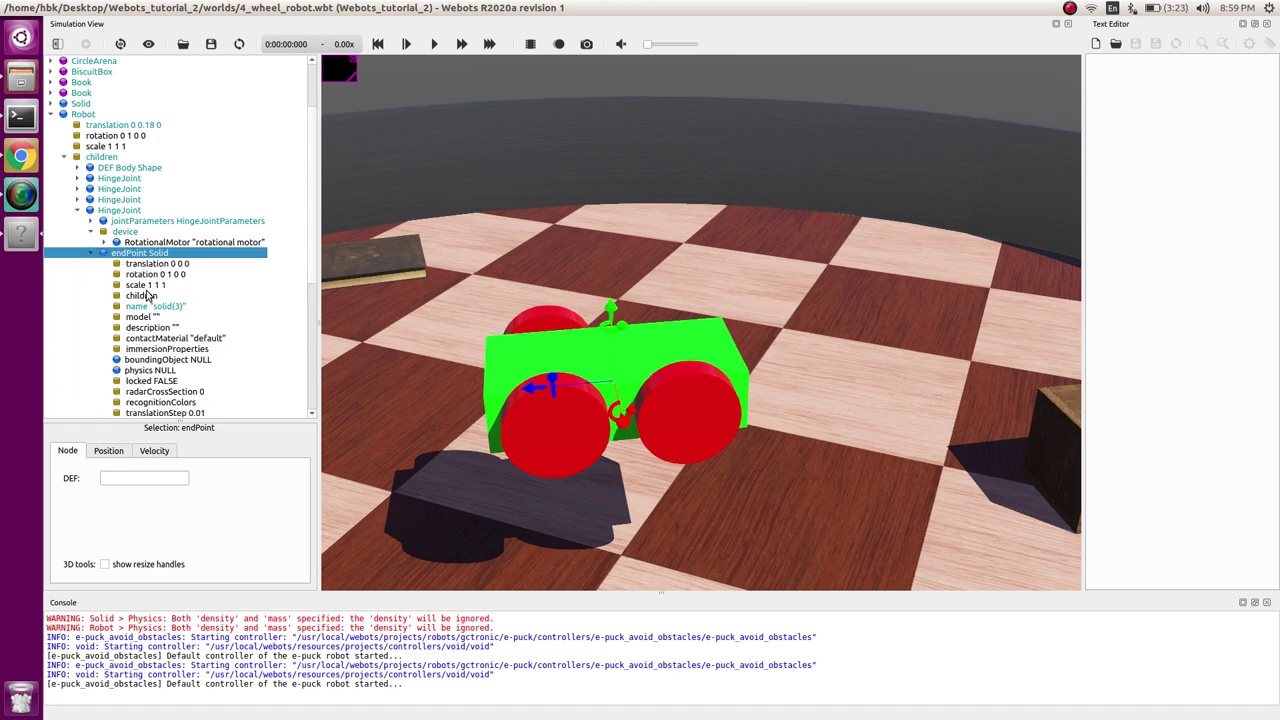
Set the endPoint Solid's translation to -0.06 0 -0.05
click(165, 264)
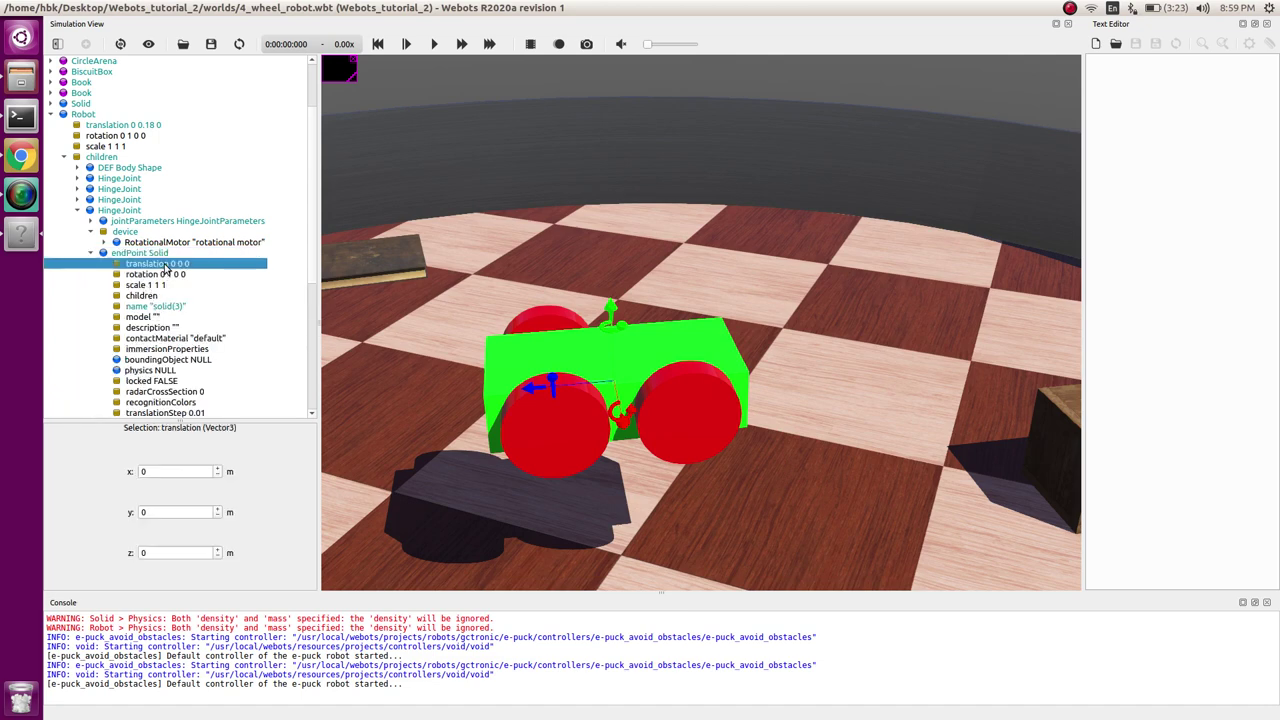
double_click(141, 470)
text(-0)
key(Tab)
key(Tab)
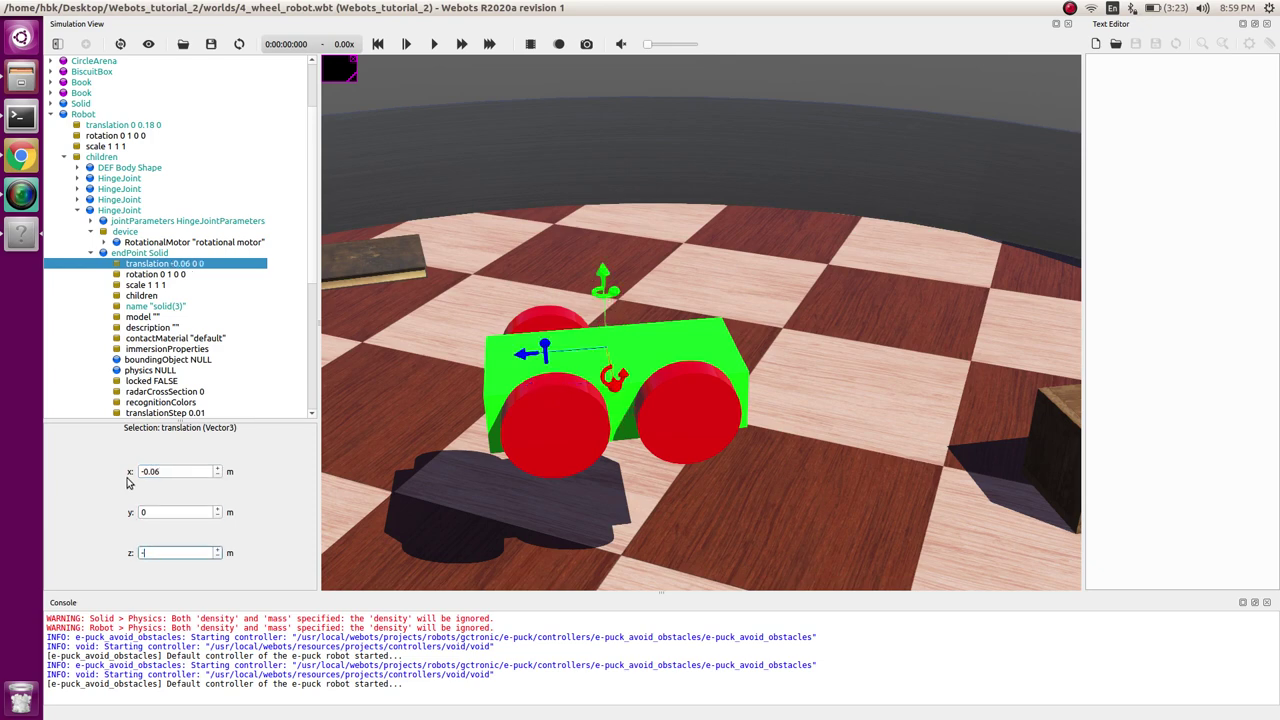
text(-0.05)
click(167, 471)
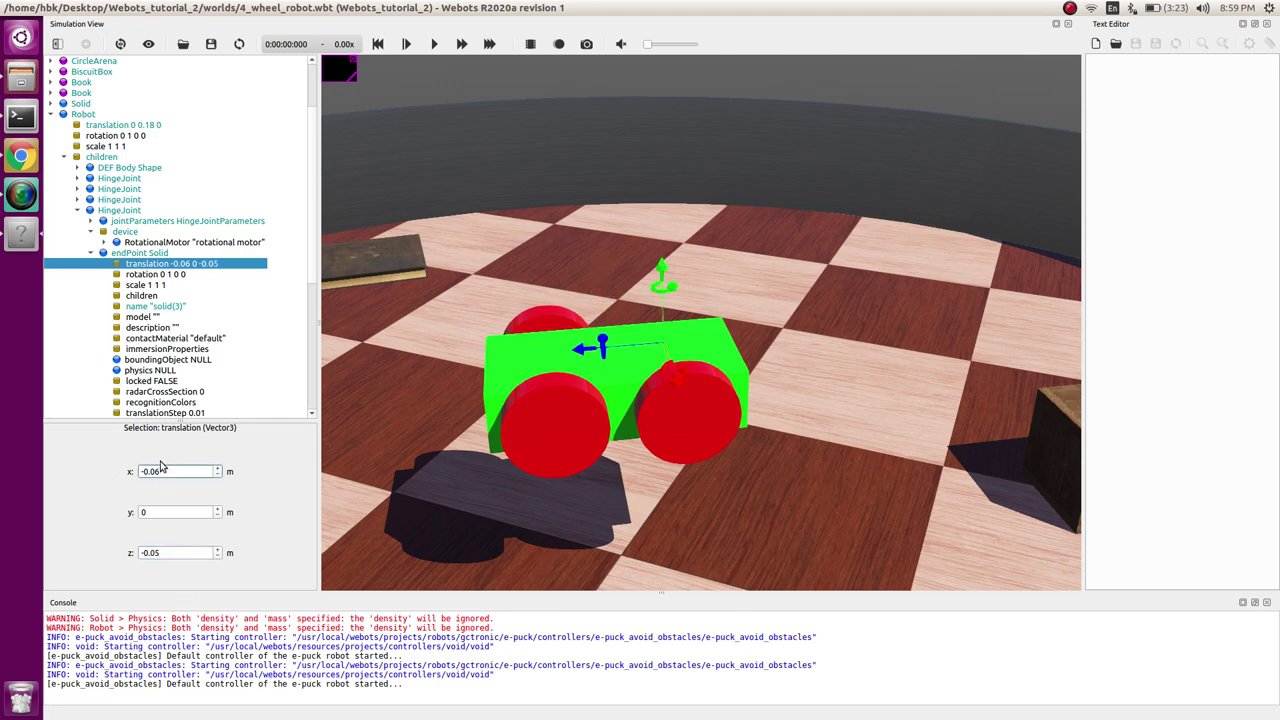
Set the Solid's rotation to axis 0 0 1 with angle 1.57 rad
click(140, 275)
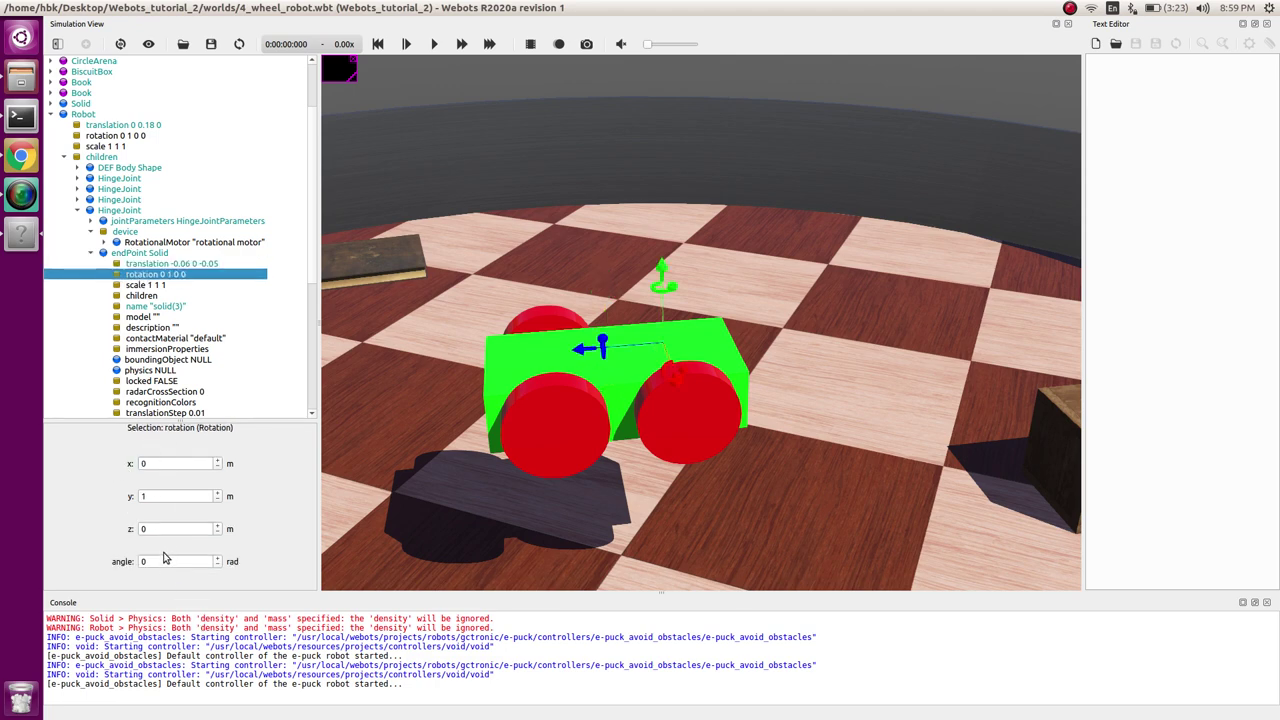
click(159, 497)
click(151, 527)
text(1)
click(142, 561)
click(157, 529)
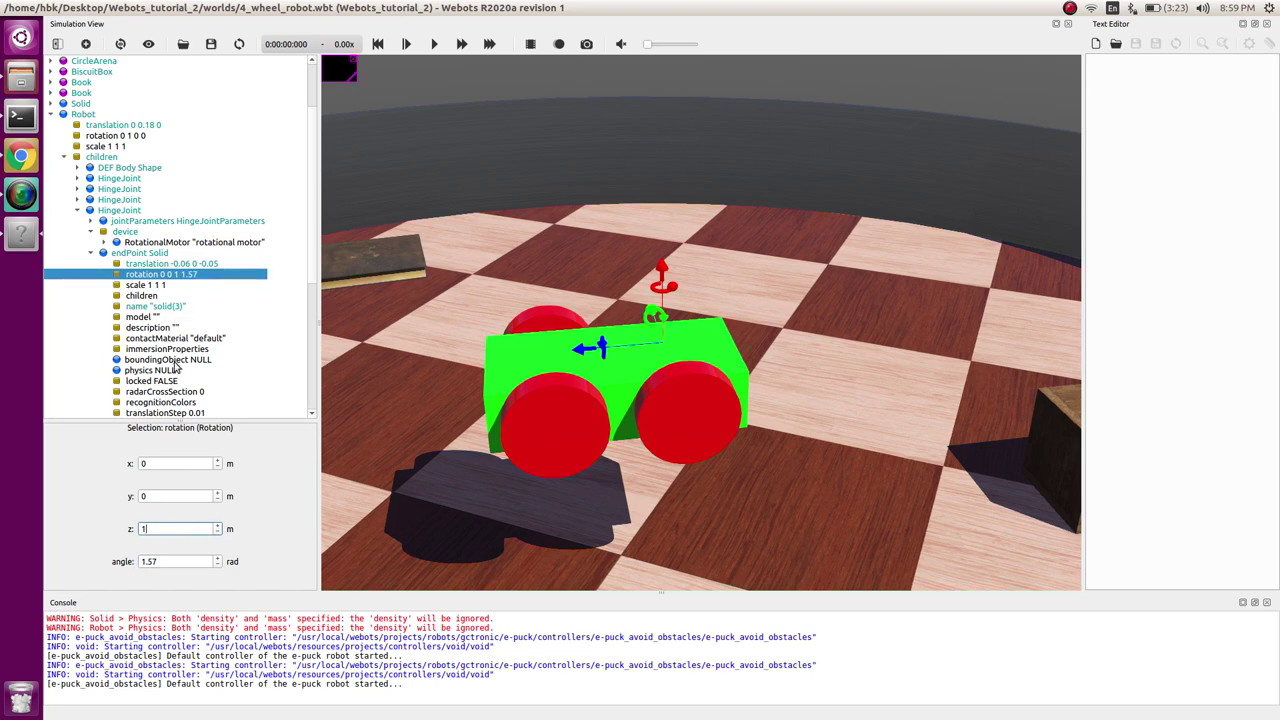
double_click(175, 362)
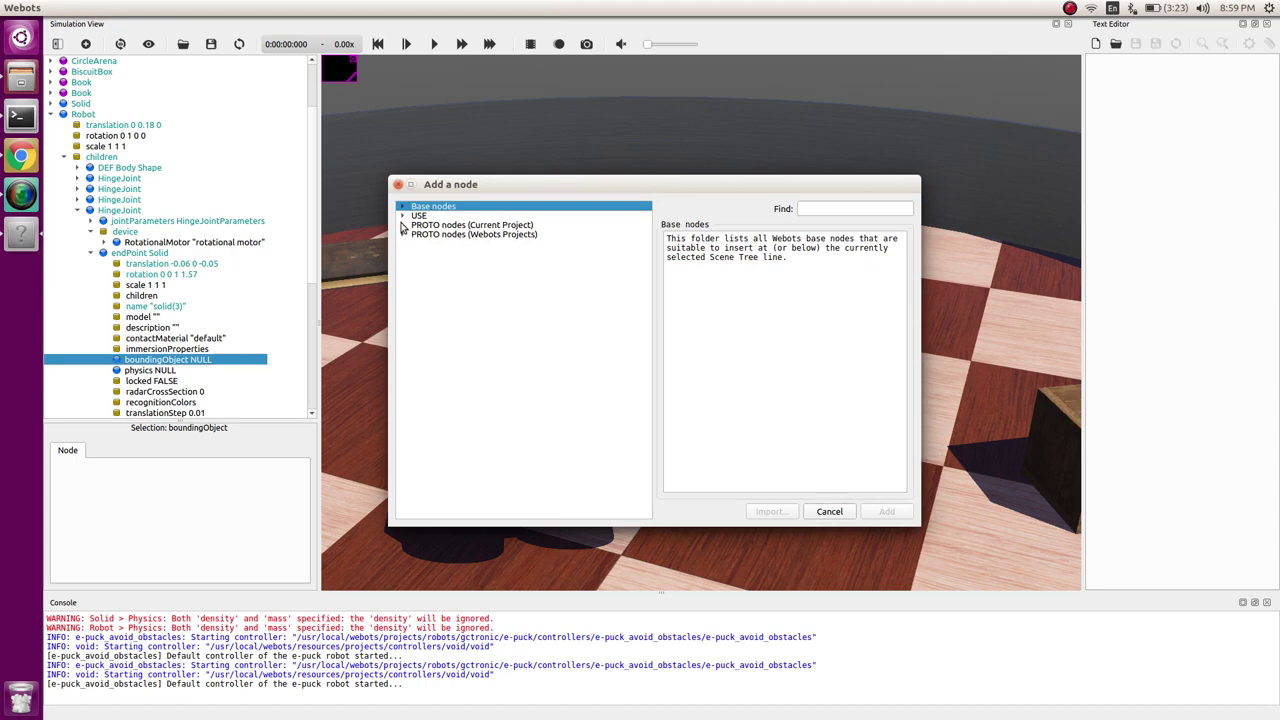
Reuse the Wheel shape as the Solid's bounding object and as its child
click(402, 216)
click(447, 247)
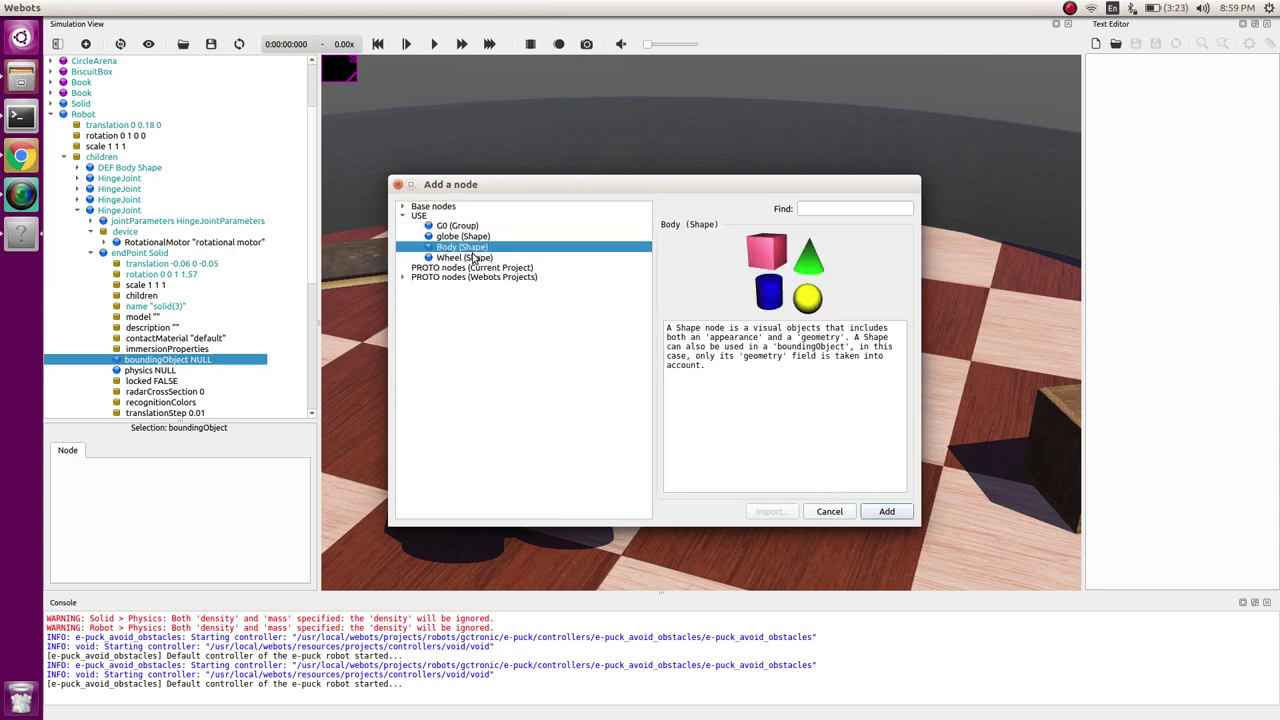
click(476, 258)
click(887, 512)
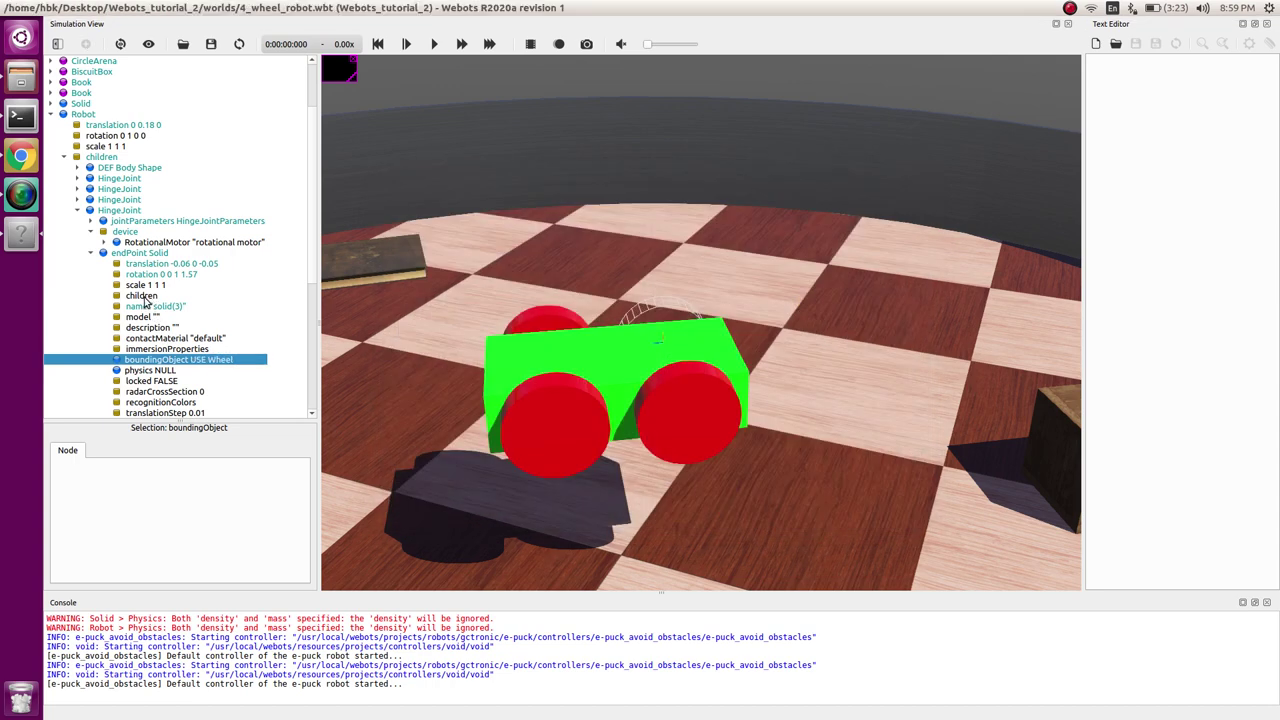
click(141, 296)
double_click(181, 291)
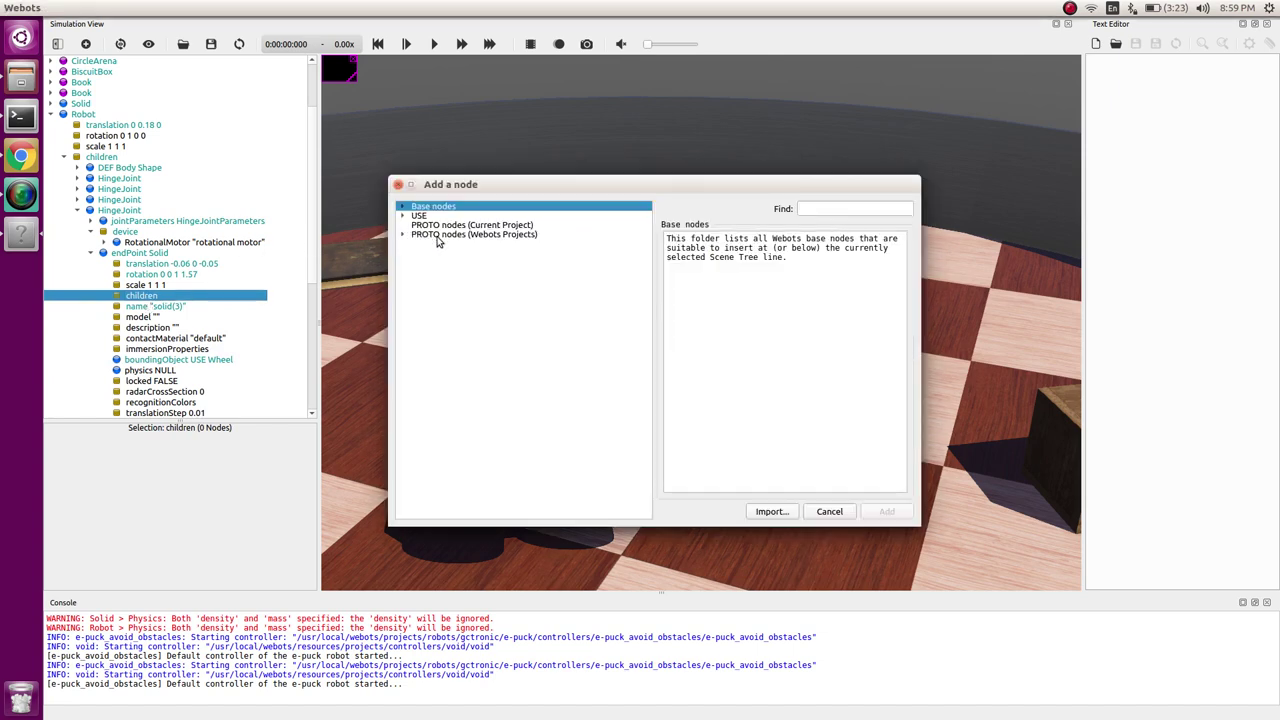
click(405, 217)
click(450, 255)
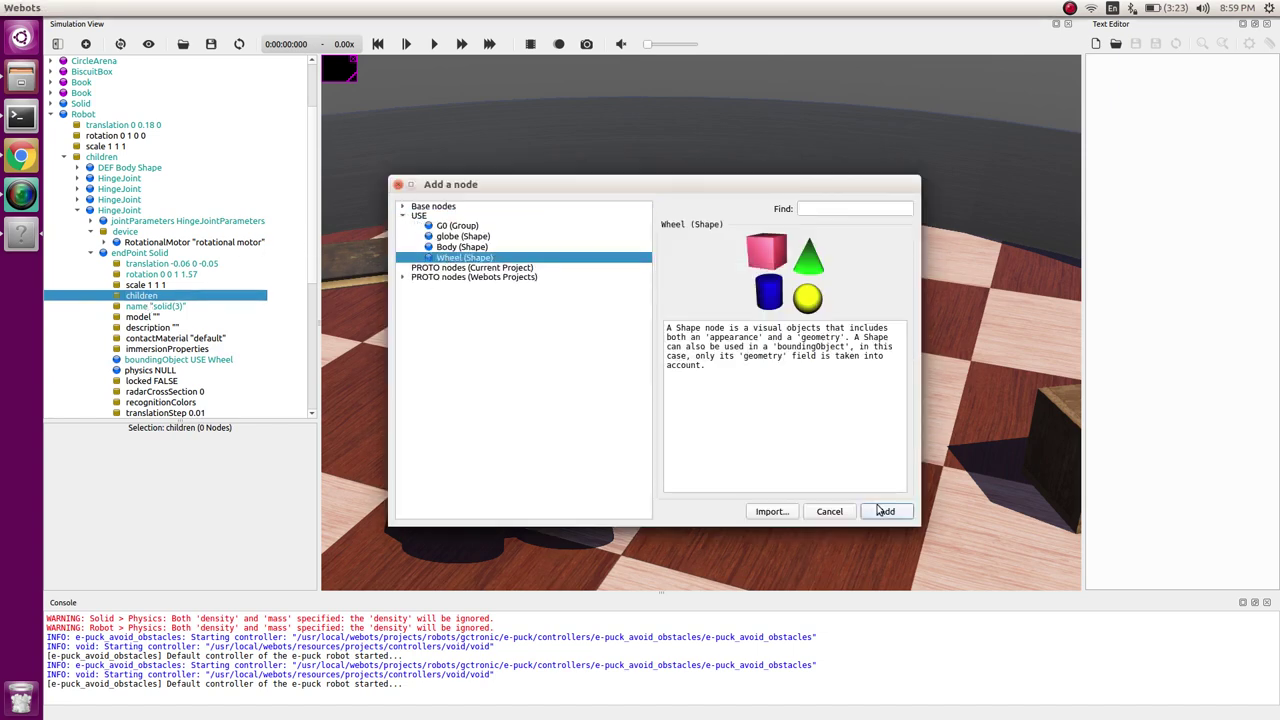
click(886, 511)
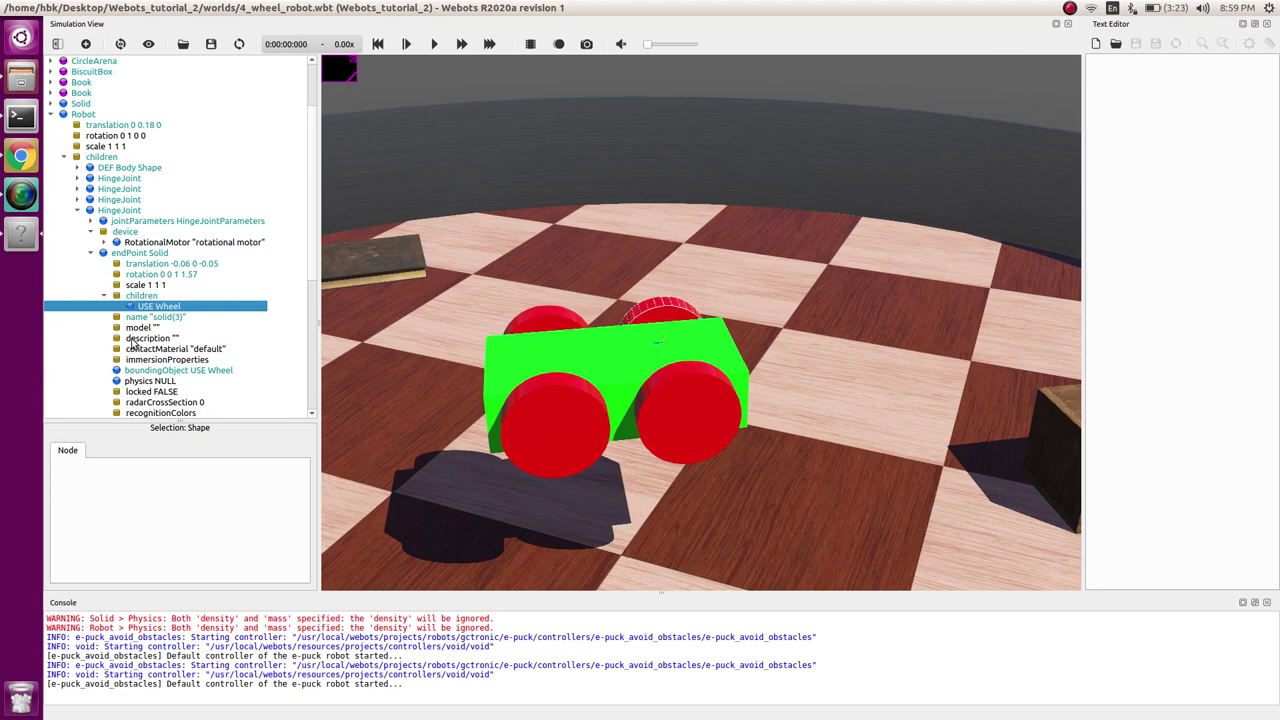
Assign the reusable Physics_wh node as the Solid's physics
click(136, 382)
double_click(163, 384)
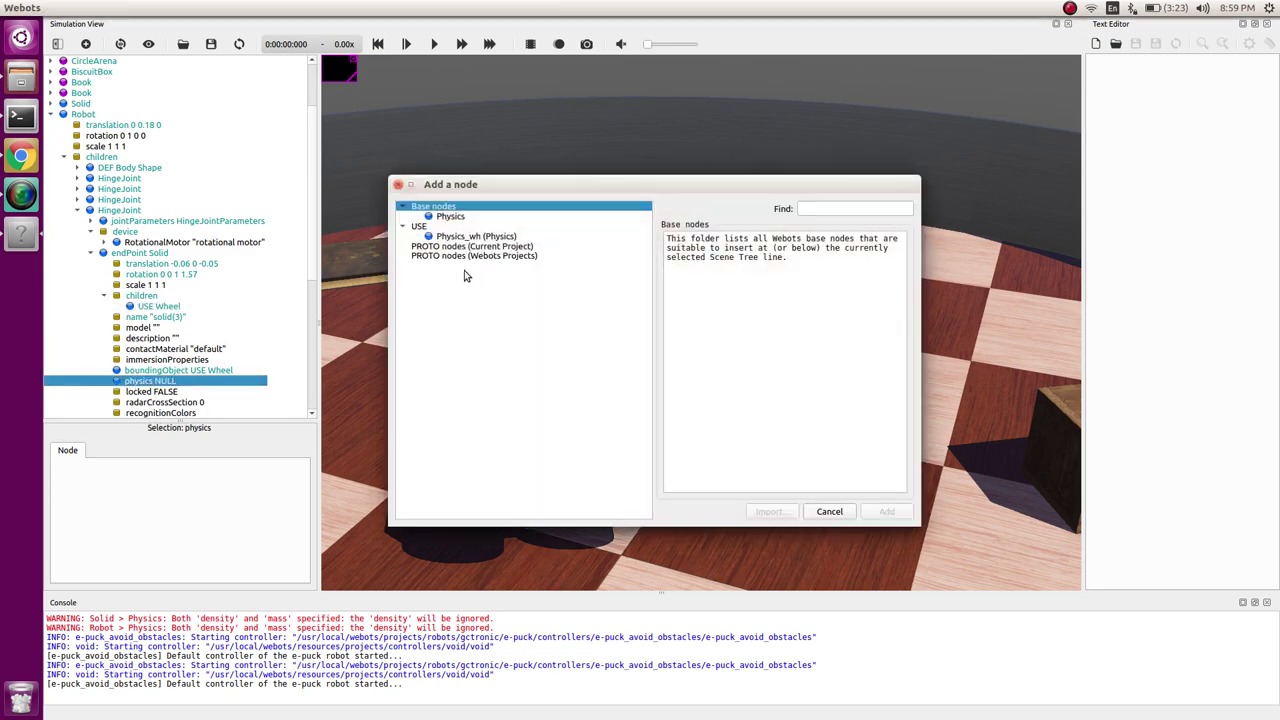
click(449, 237)
click(887, 512)
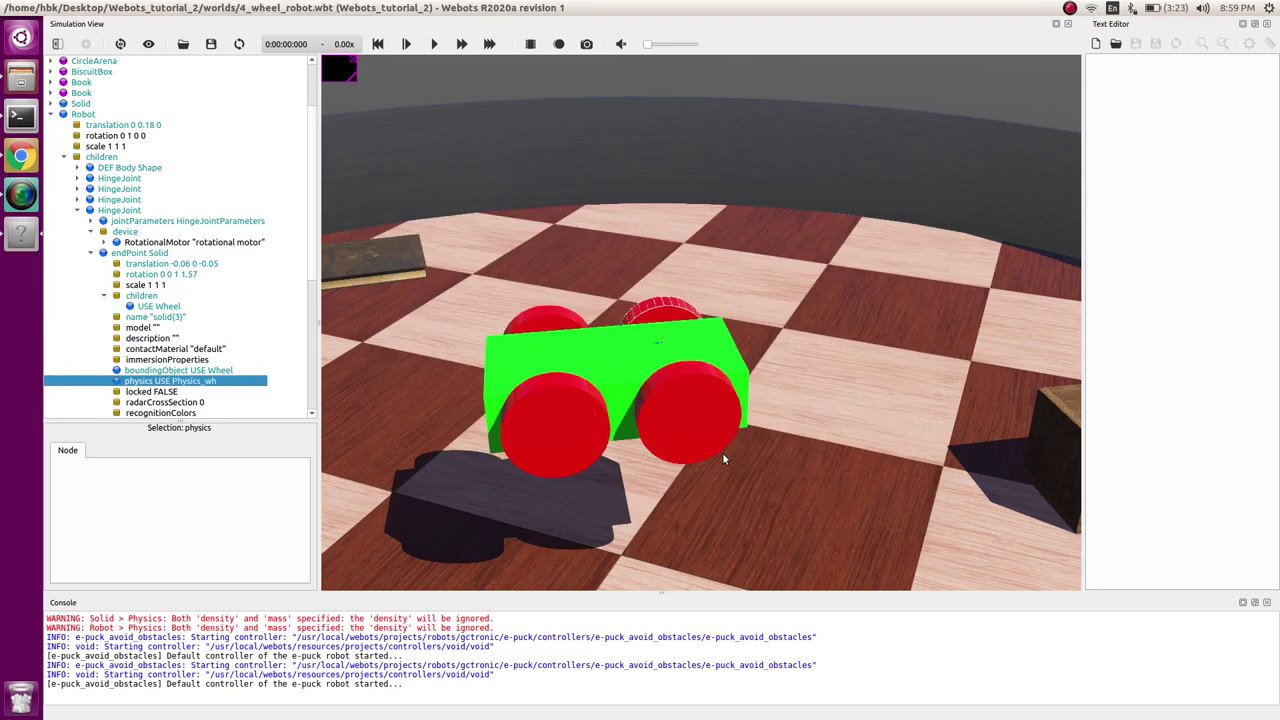
scroll(445, 430, down, 3)
click(445, 430)
Collapse the HingeJoint and Robot nodes and save the world as 4_wheel_robot.wbt
drag(643, 528, 611, 526)
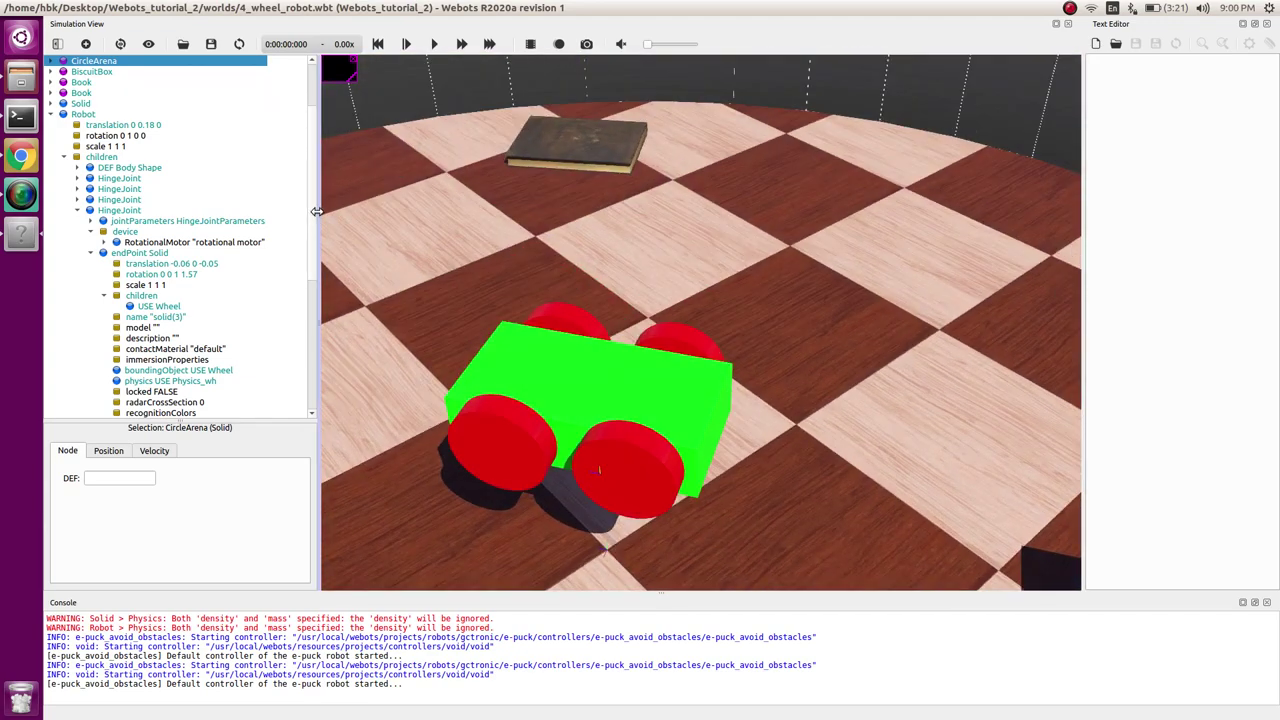
click(77, 210)
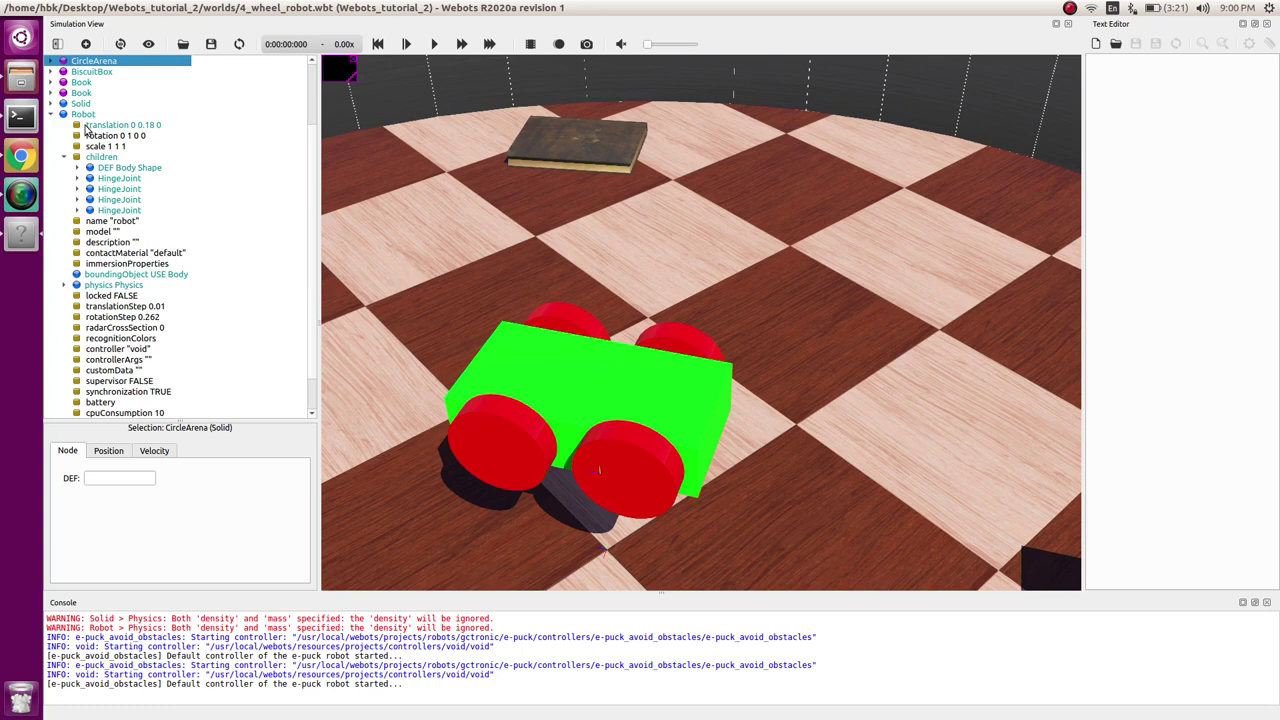
click(50, 114)
click(211, 44)
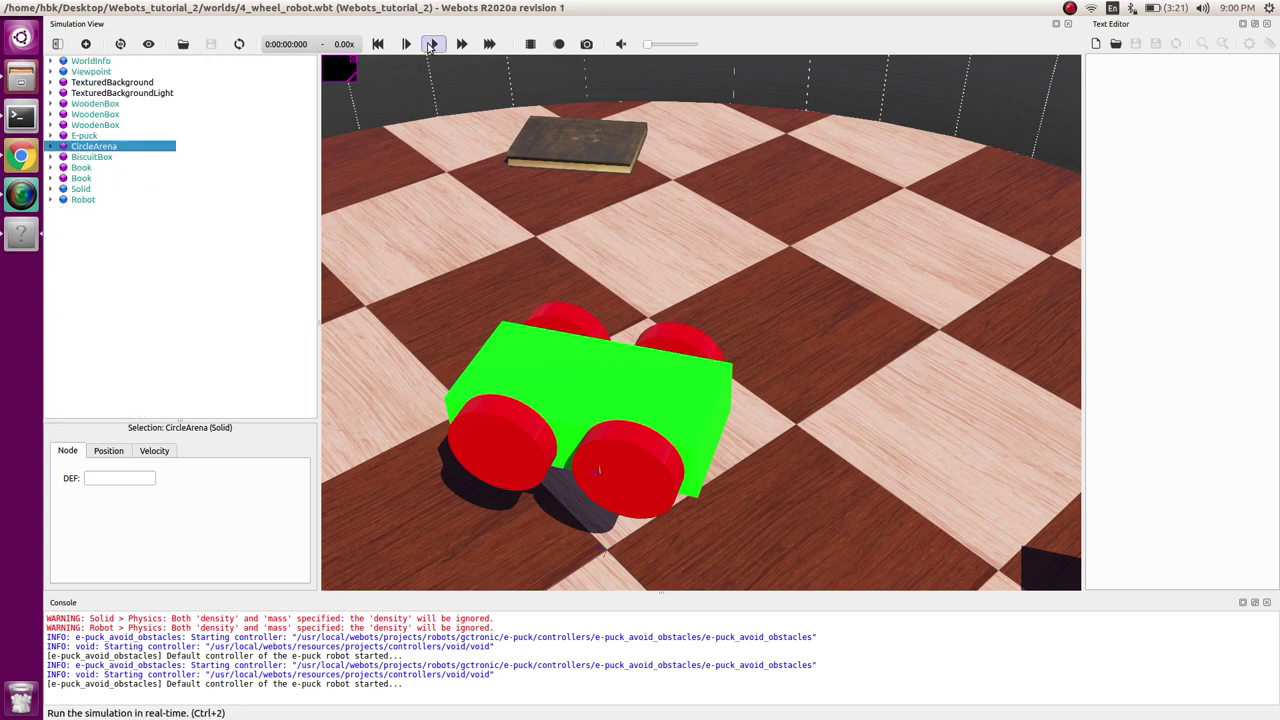
Start the real-time simulation and orbit around the arena to watch the robot rest on the floor
click(433, 44)
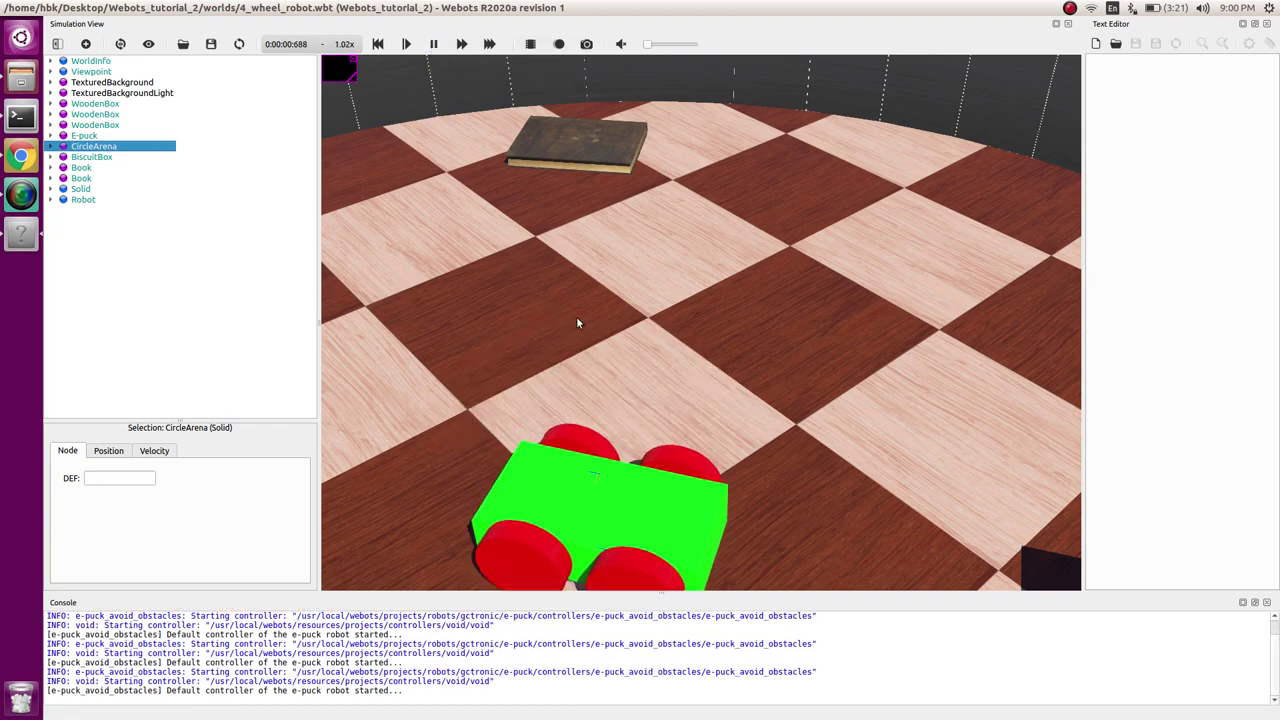
scroll(627, 306, down, 3)
drag(626, 303, 590, 433)
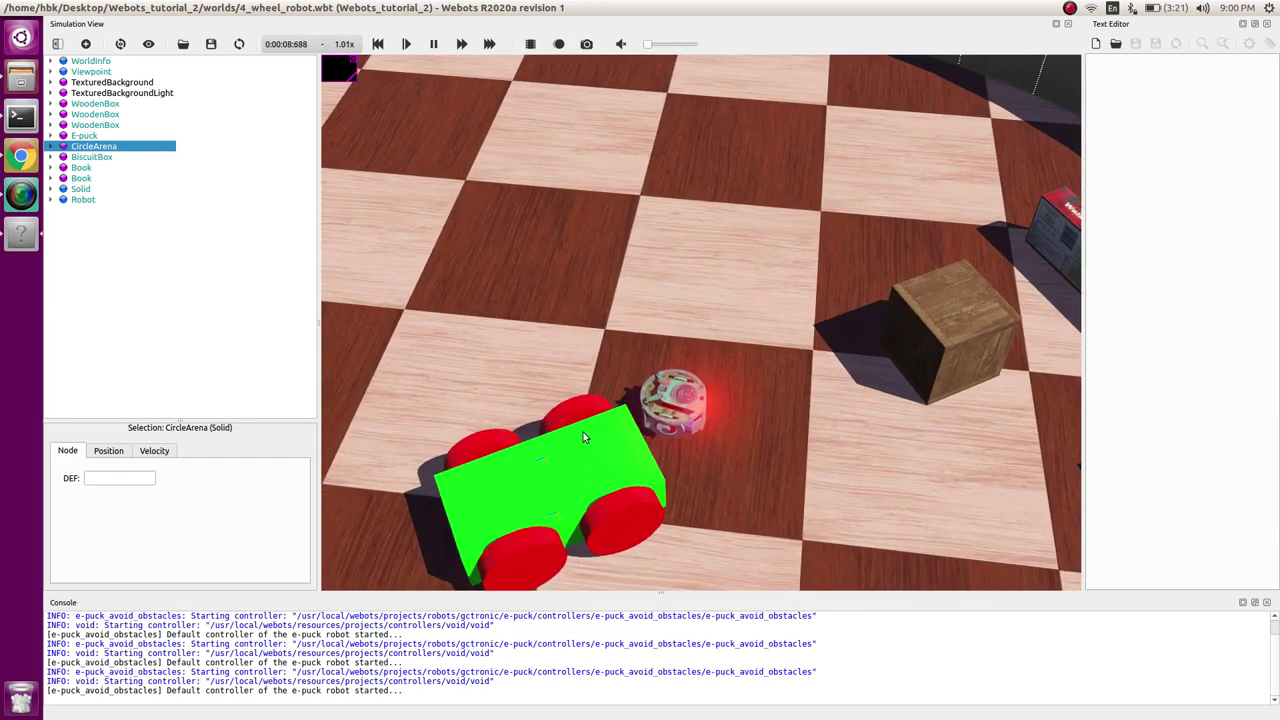